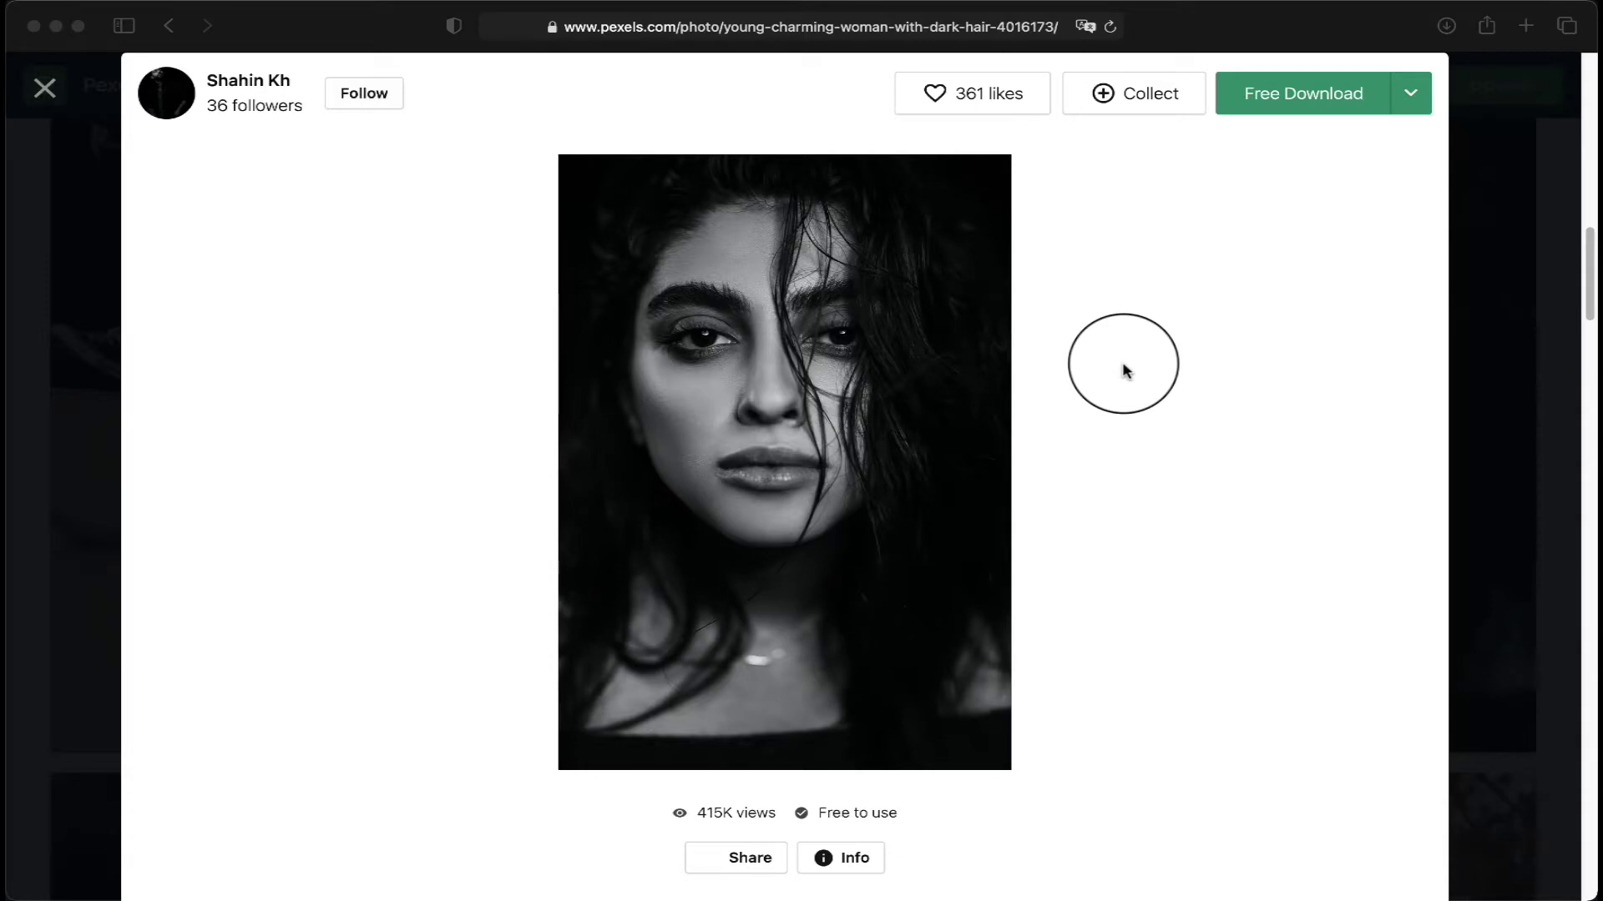
Show the dark-haired woman photo's info: 11.8 MB, 4000px x 6000px, free licence
scroll(1102, 318, up, 2)
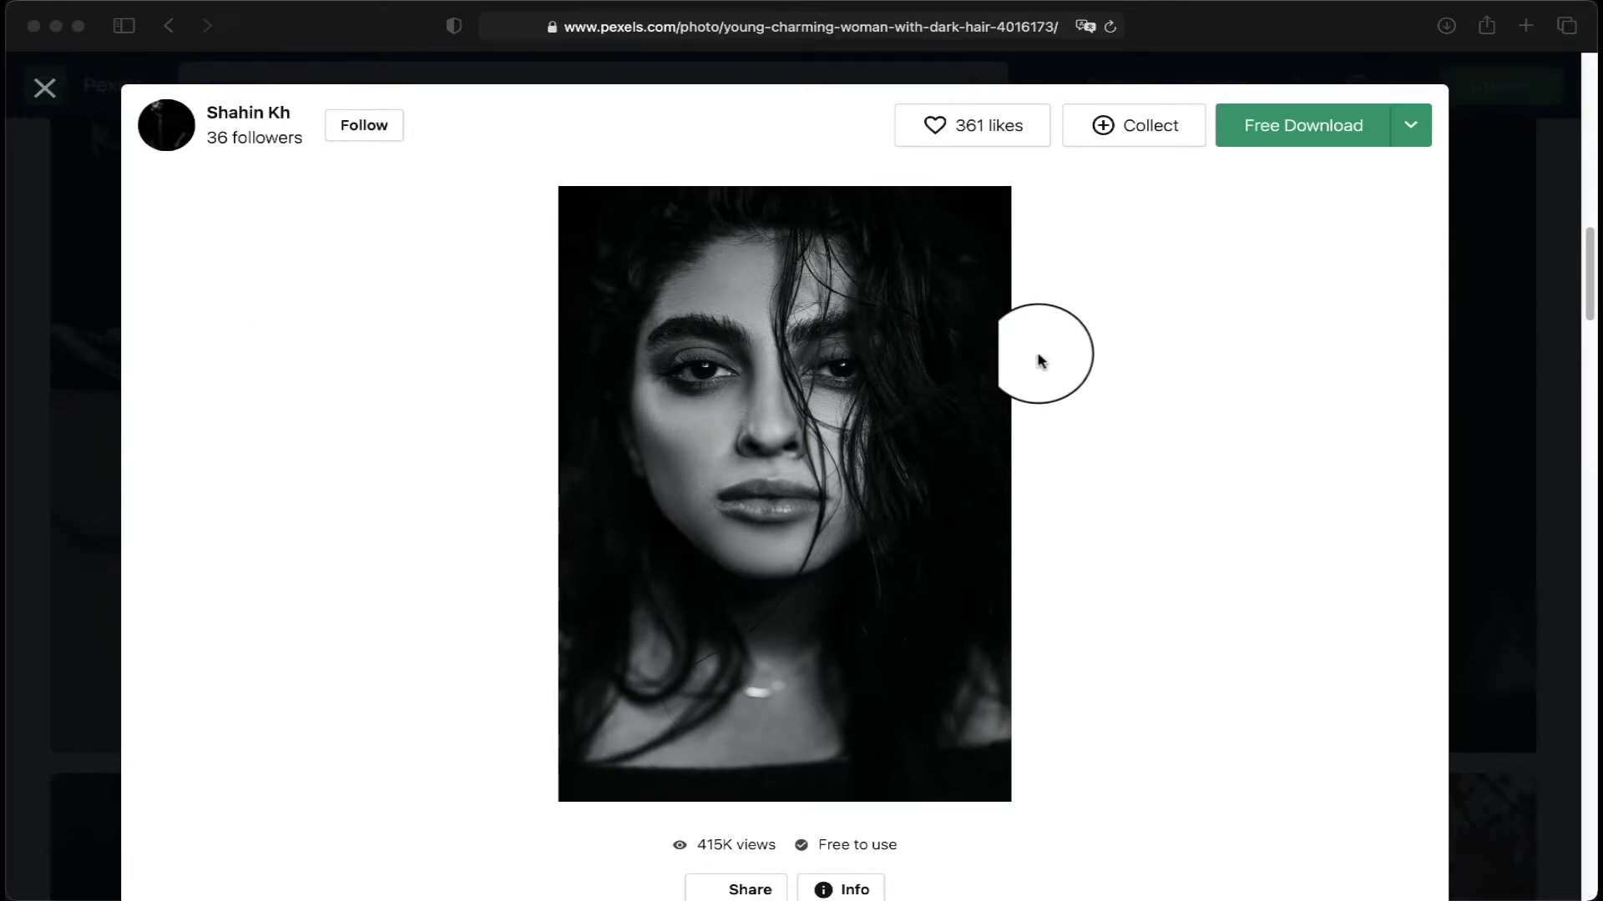
scroll(392, 519, down, 3)
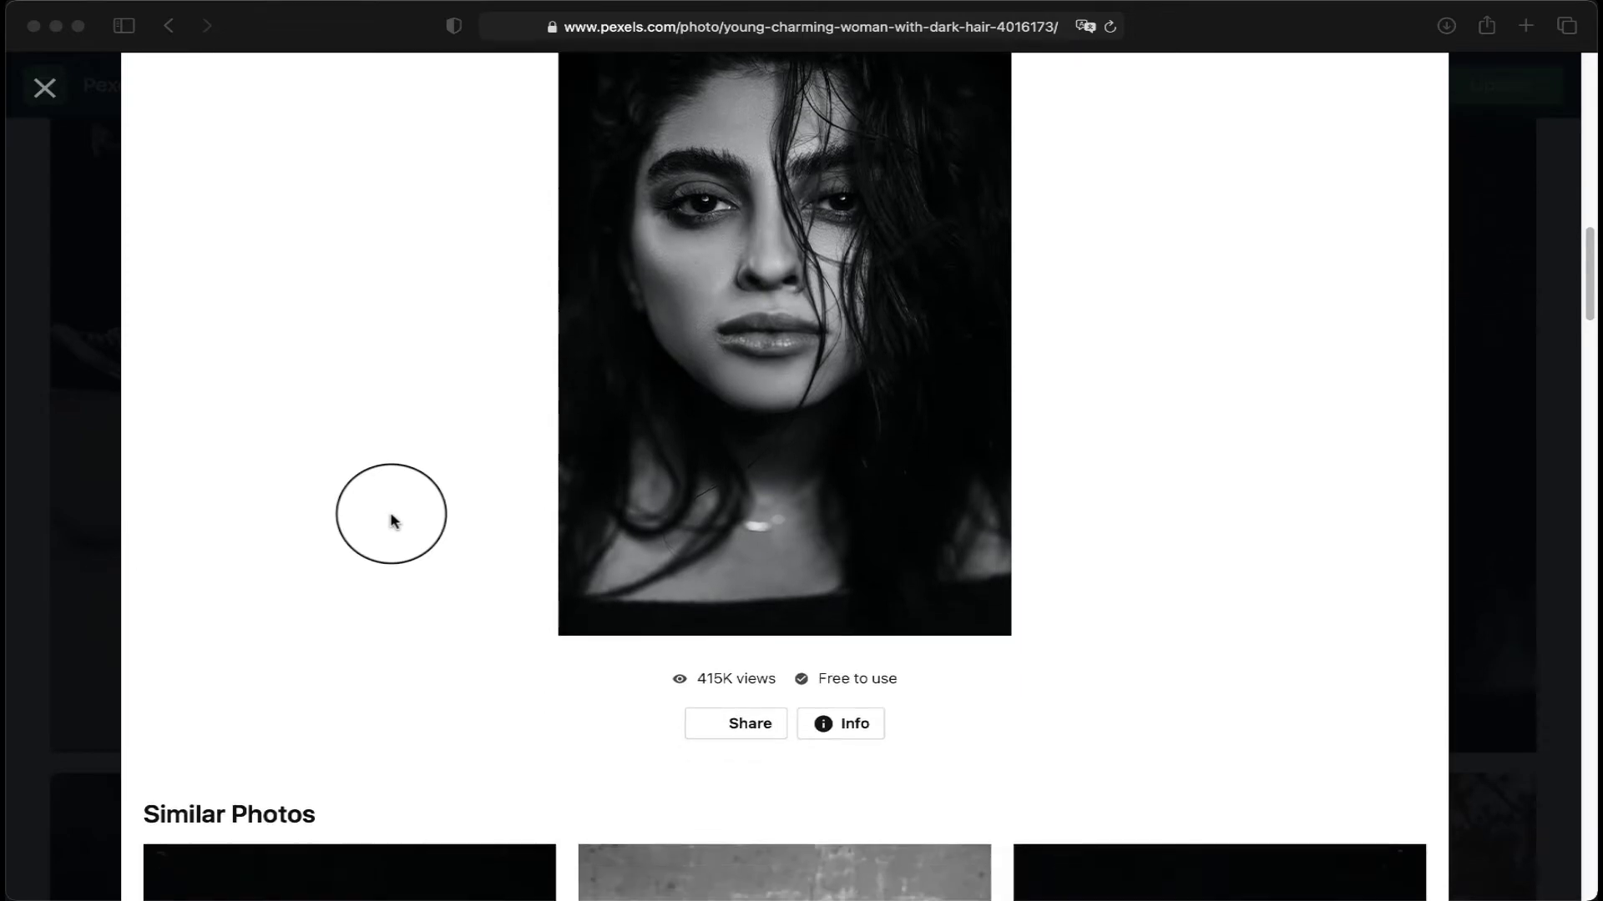
scroll(393, 521, up, 2)
scroll(434, 535, down, 3)
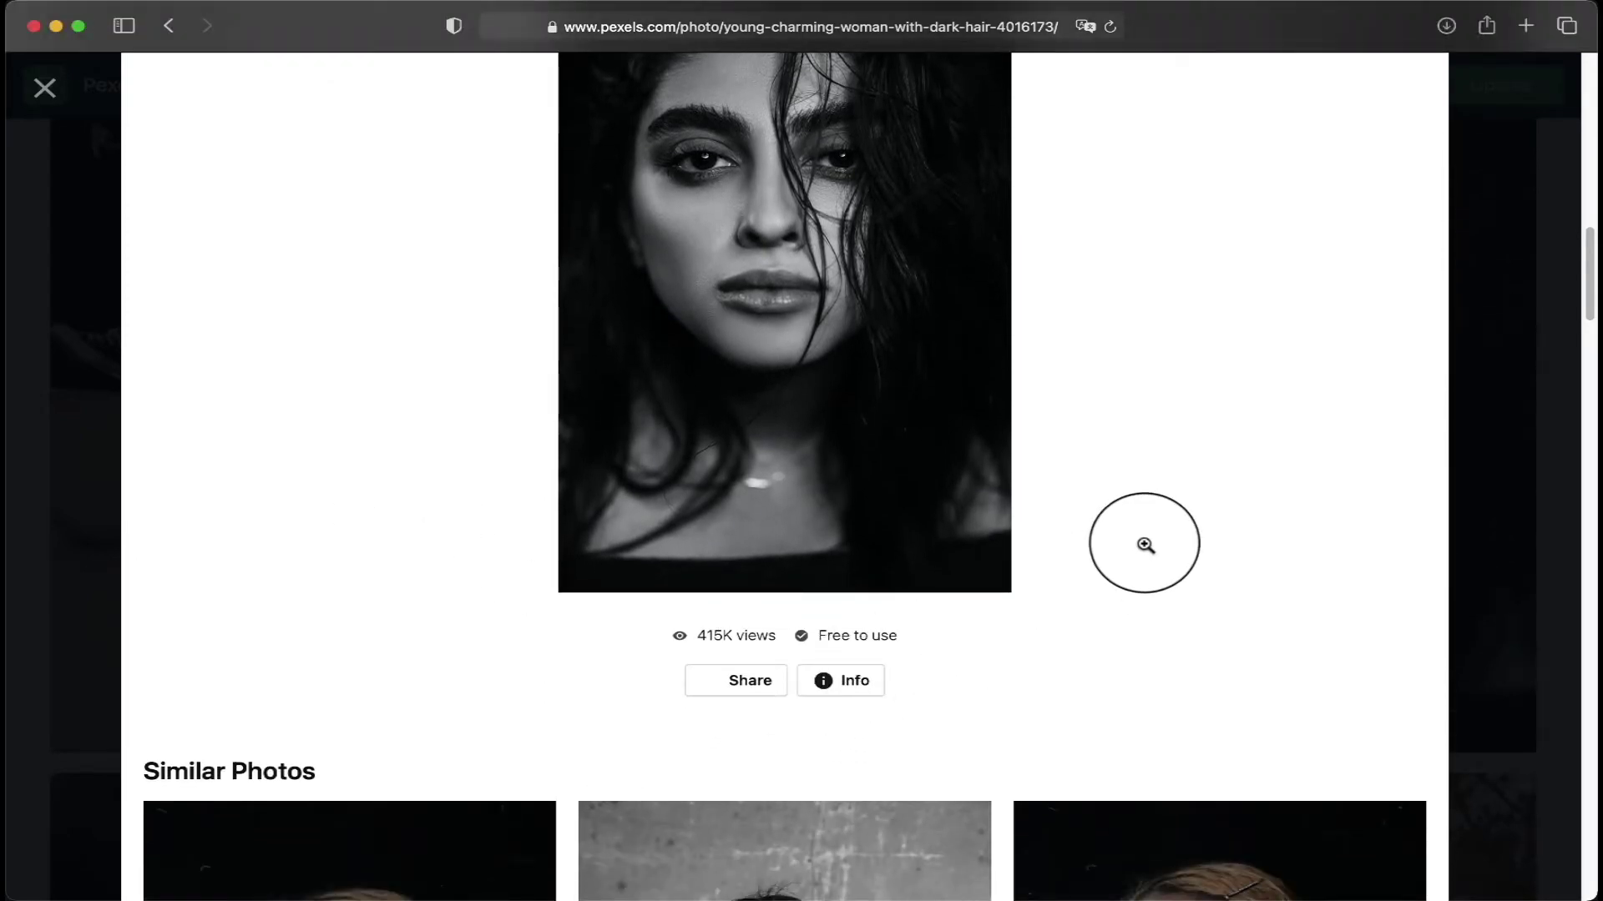
click(851, 685)
Close the photo details, reopen the dark-haired woman's portrait, then minimize Safari to reveal Photoshop
scroll(1119, 541, up, 1)
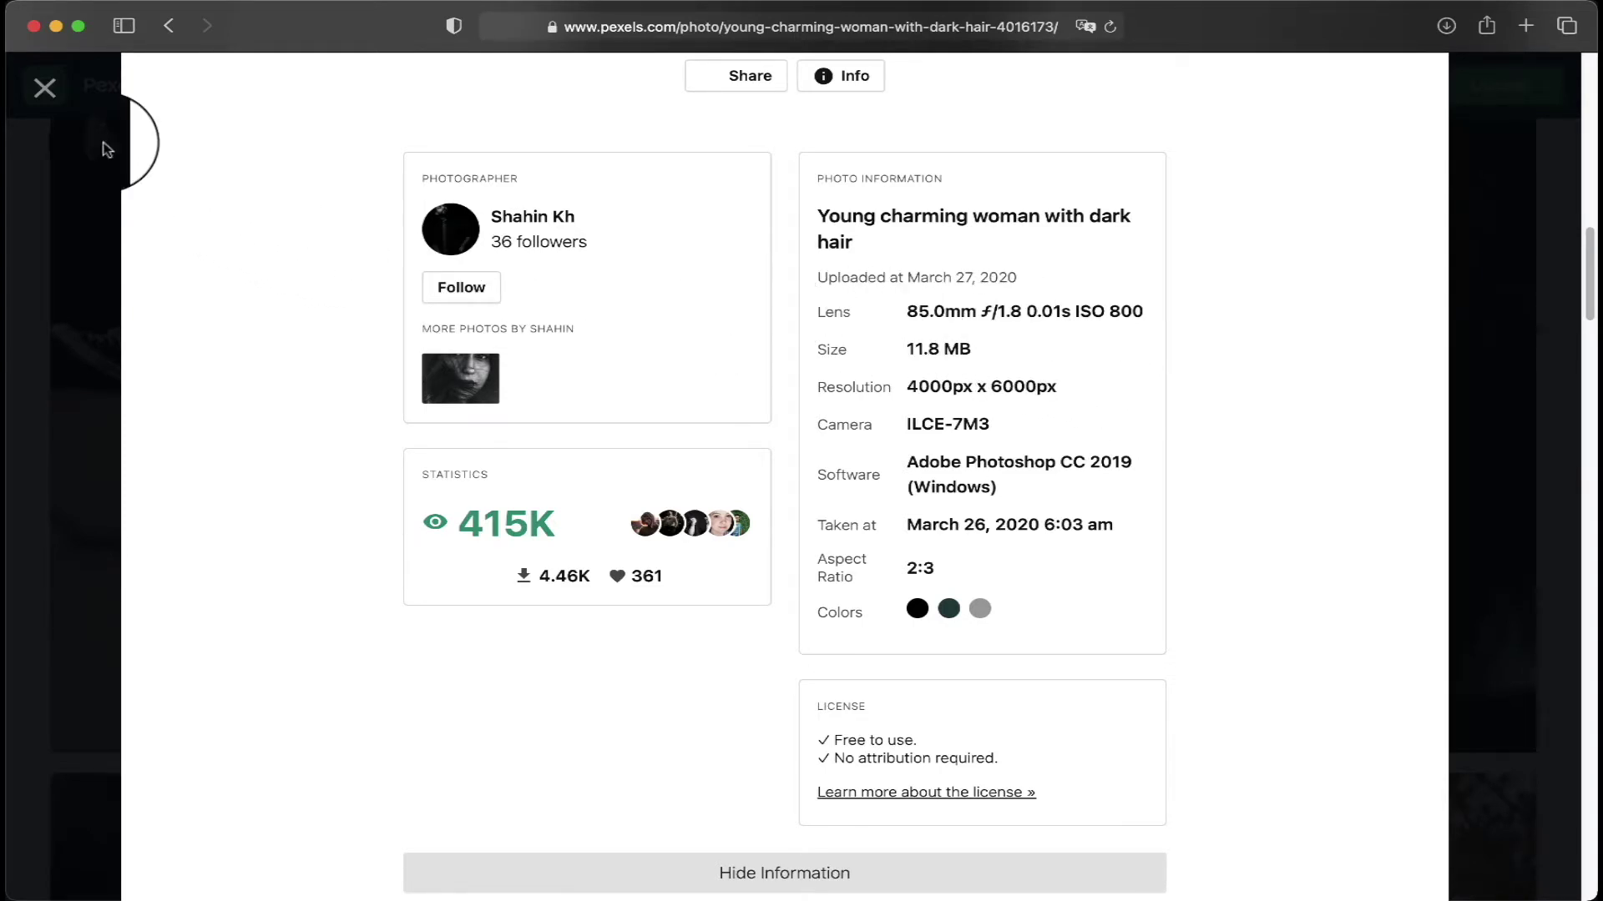
click(45, 90)
scroll(664, 282, up, 2)
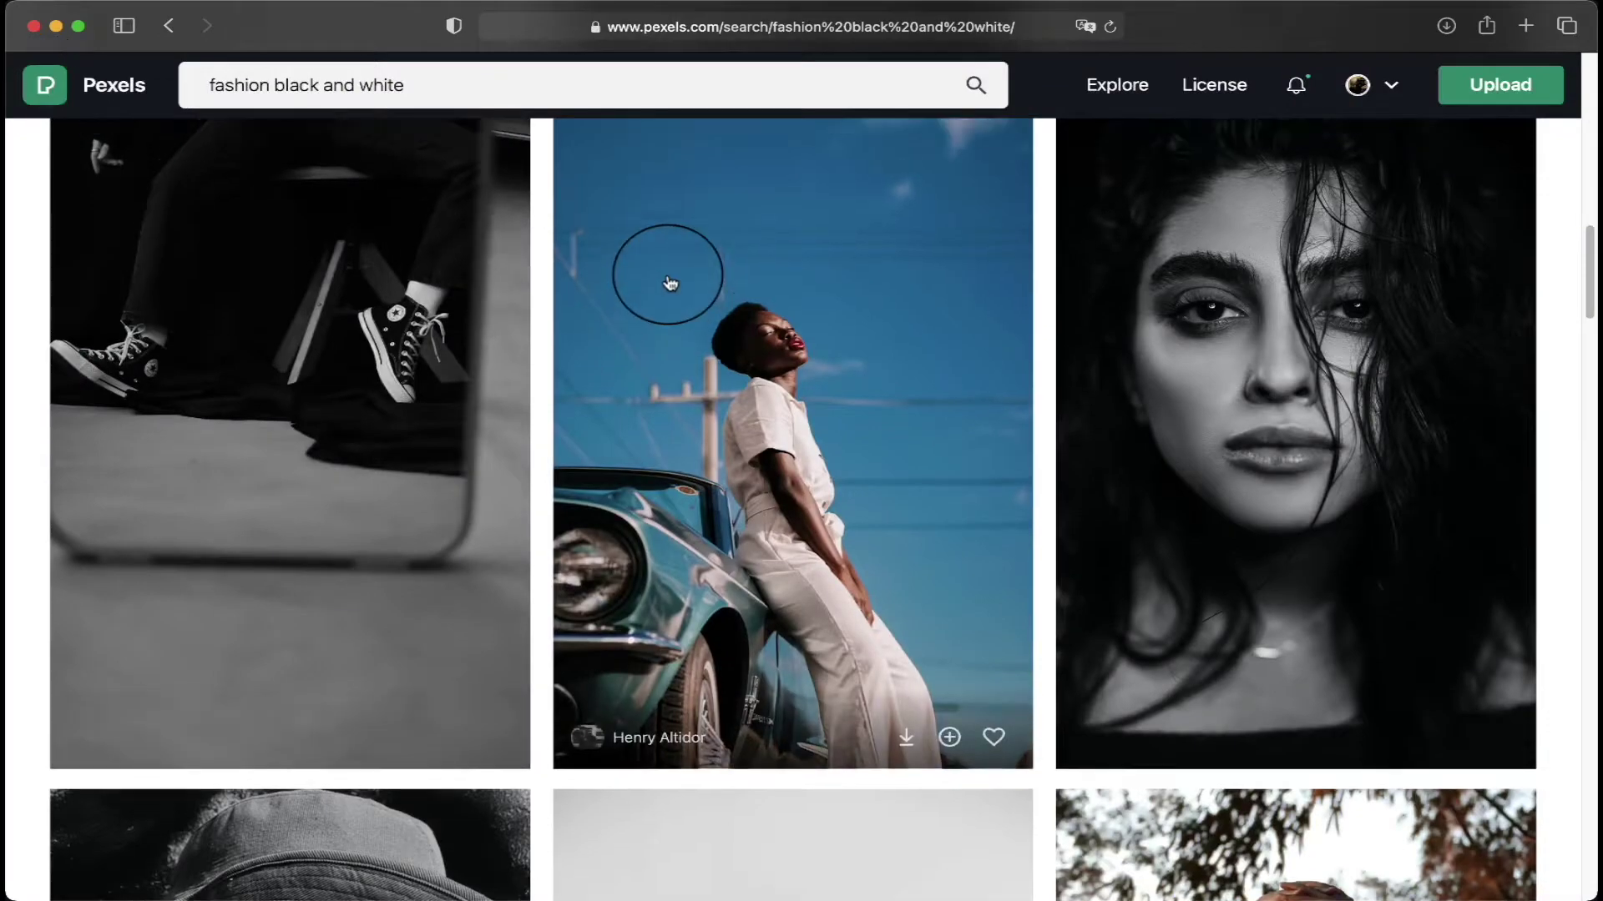
scroll(670, 284, up, 5)
scroll(670, 284, down, 10)
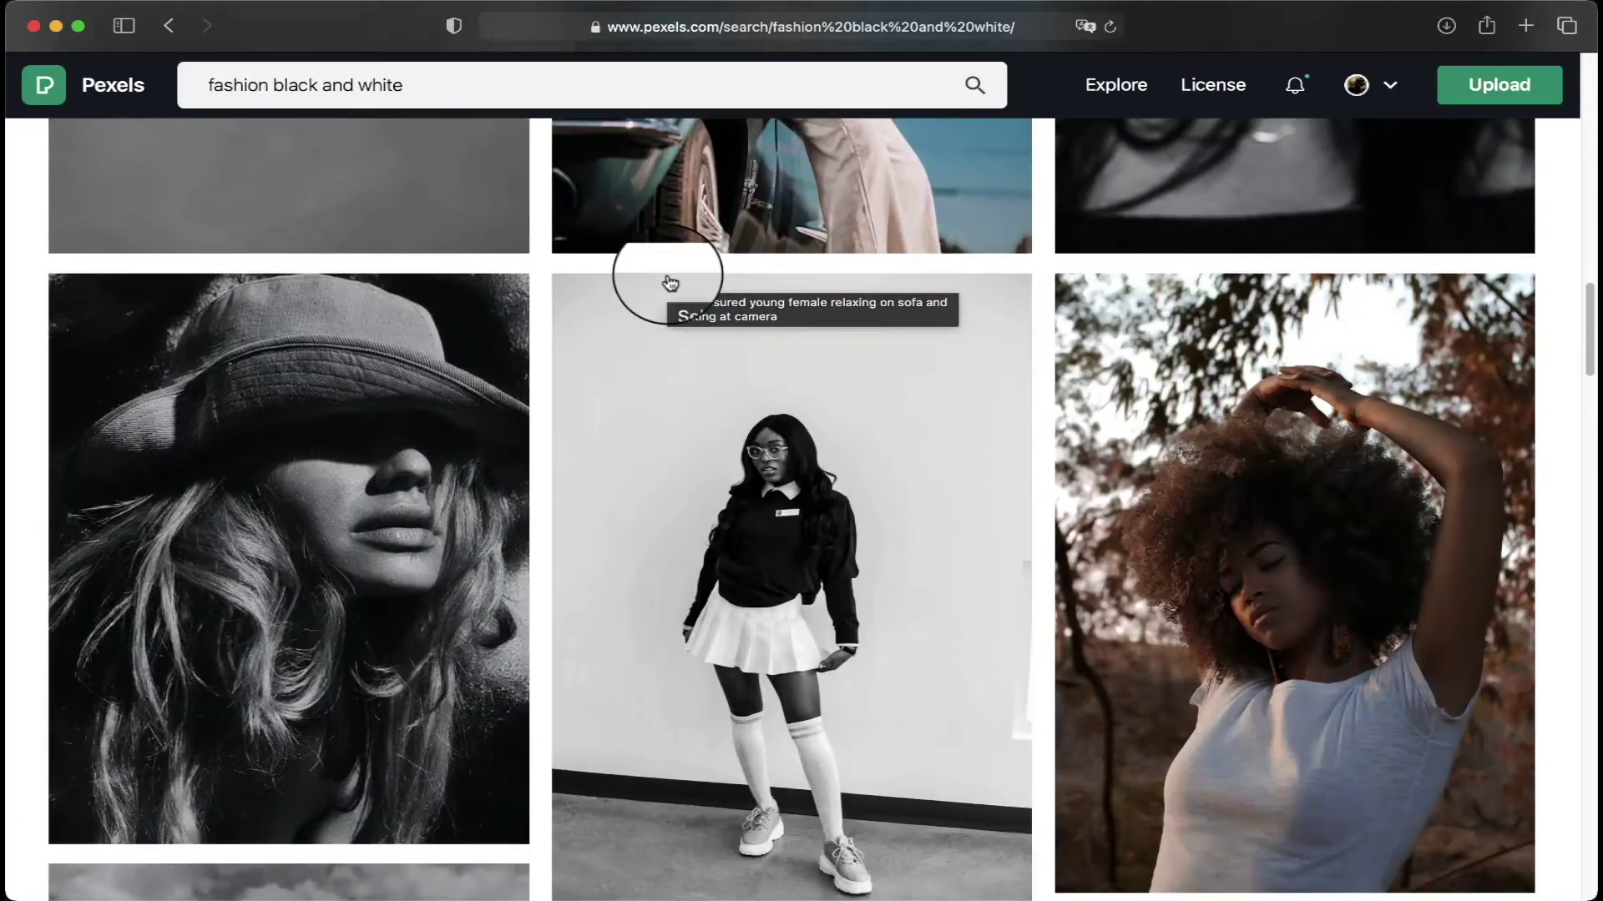
scroll(670, 283, up, 10)
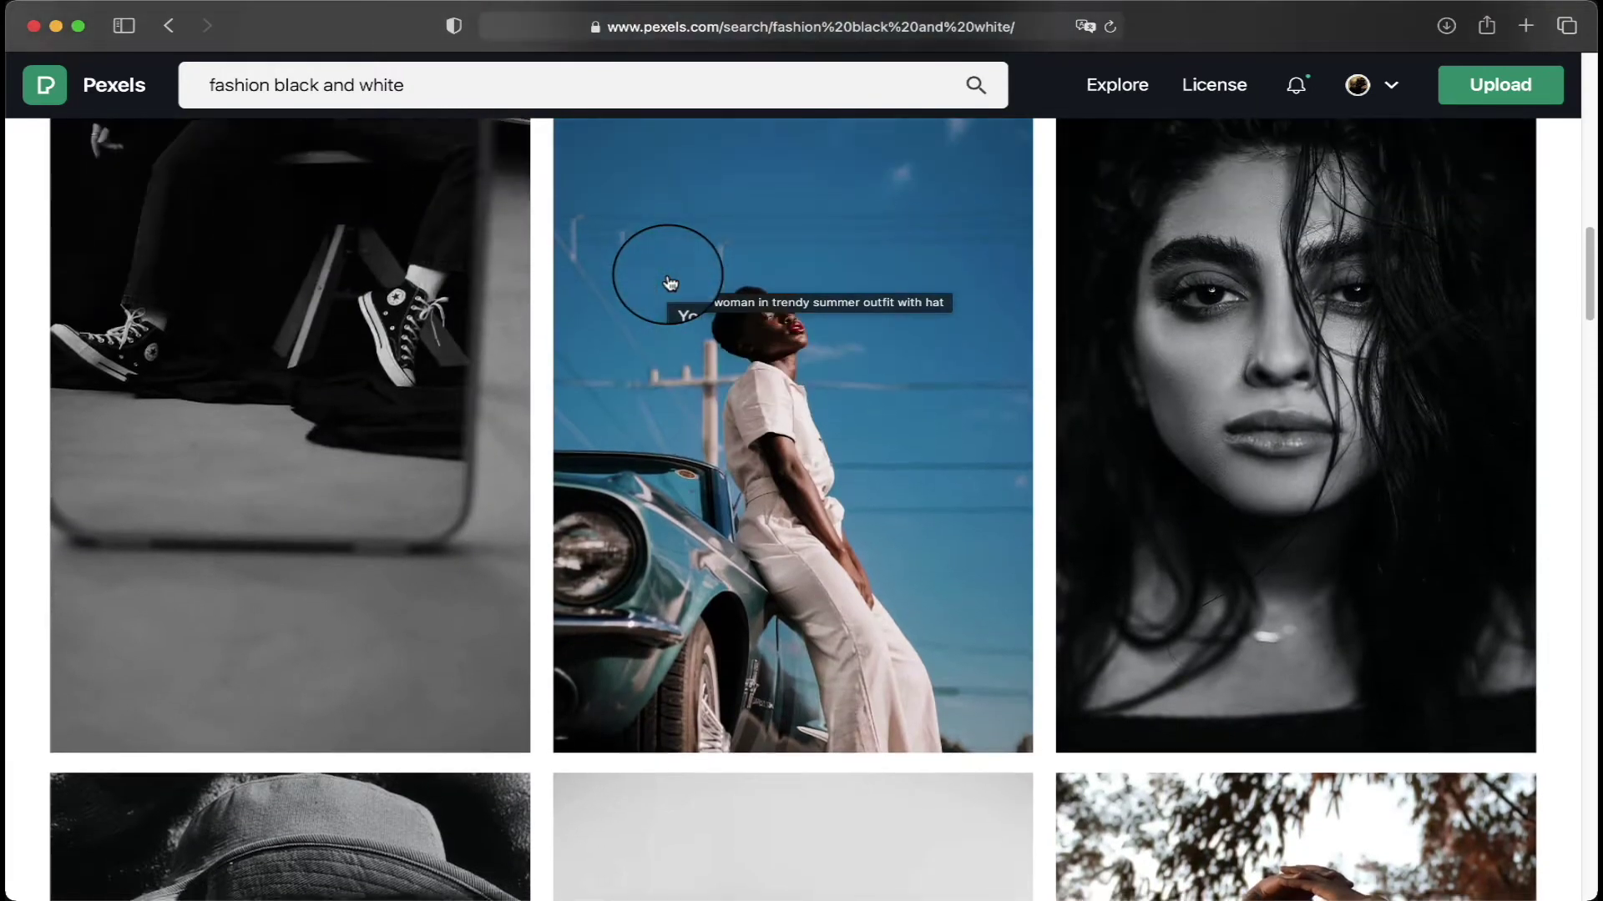
click(1178, 296)
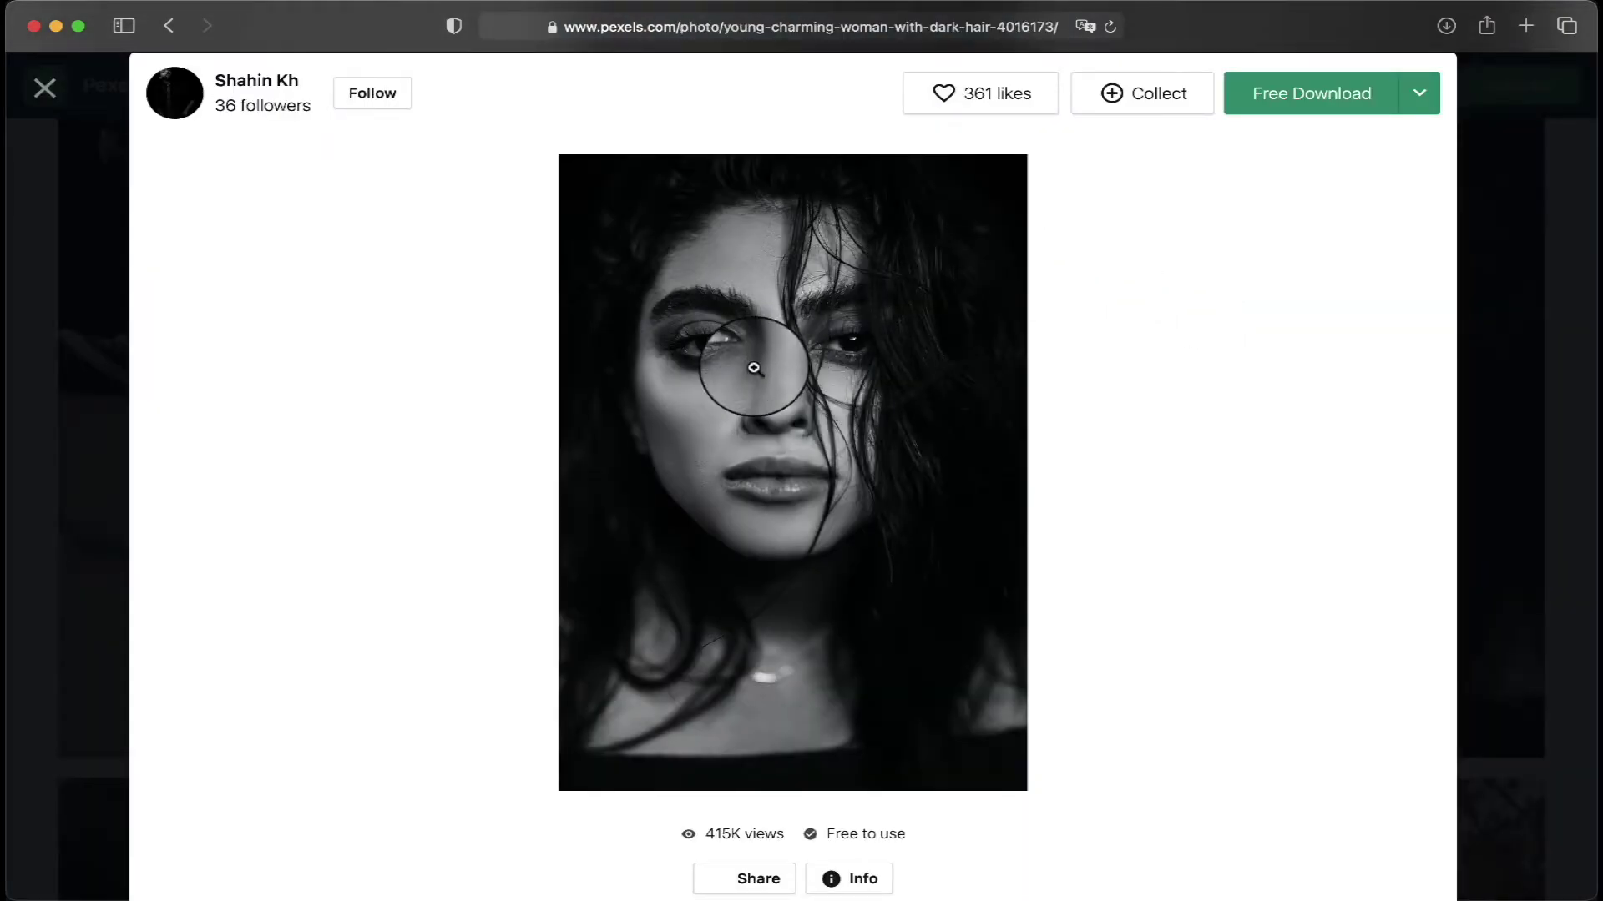
click(56, 27)
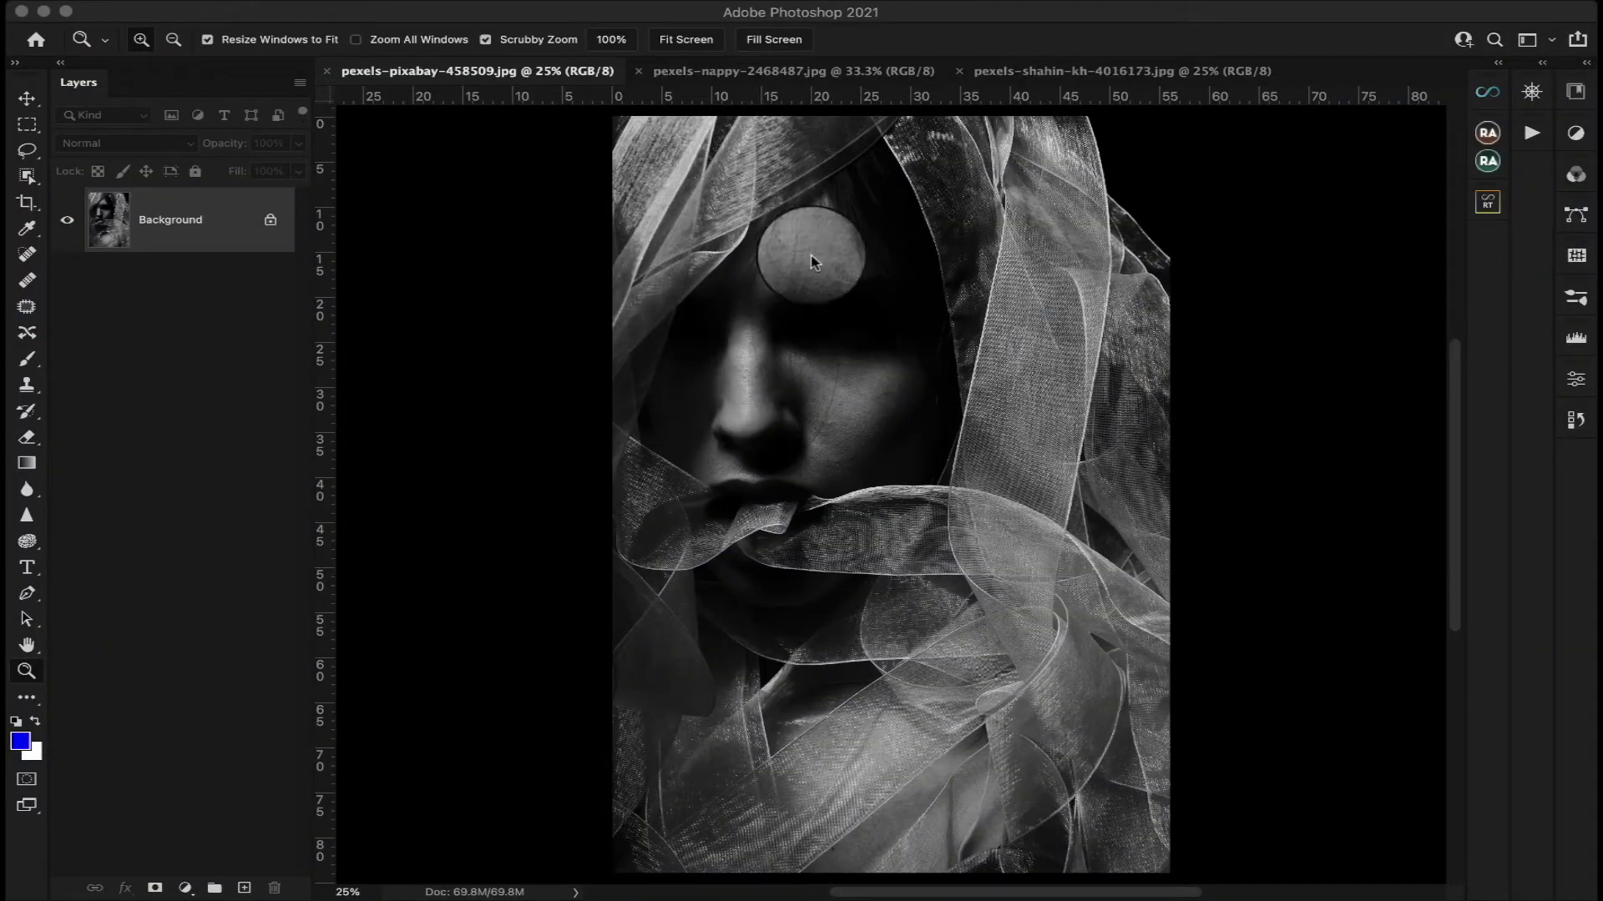
click(1125, 74)
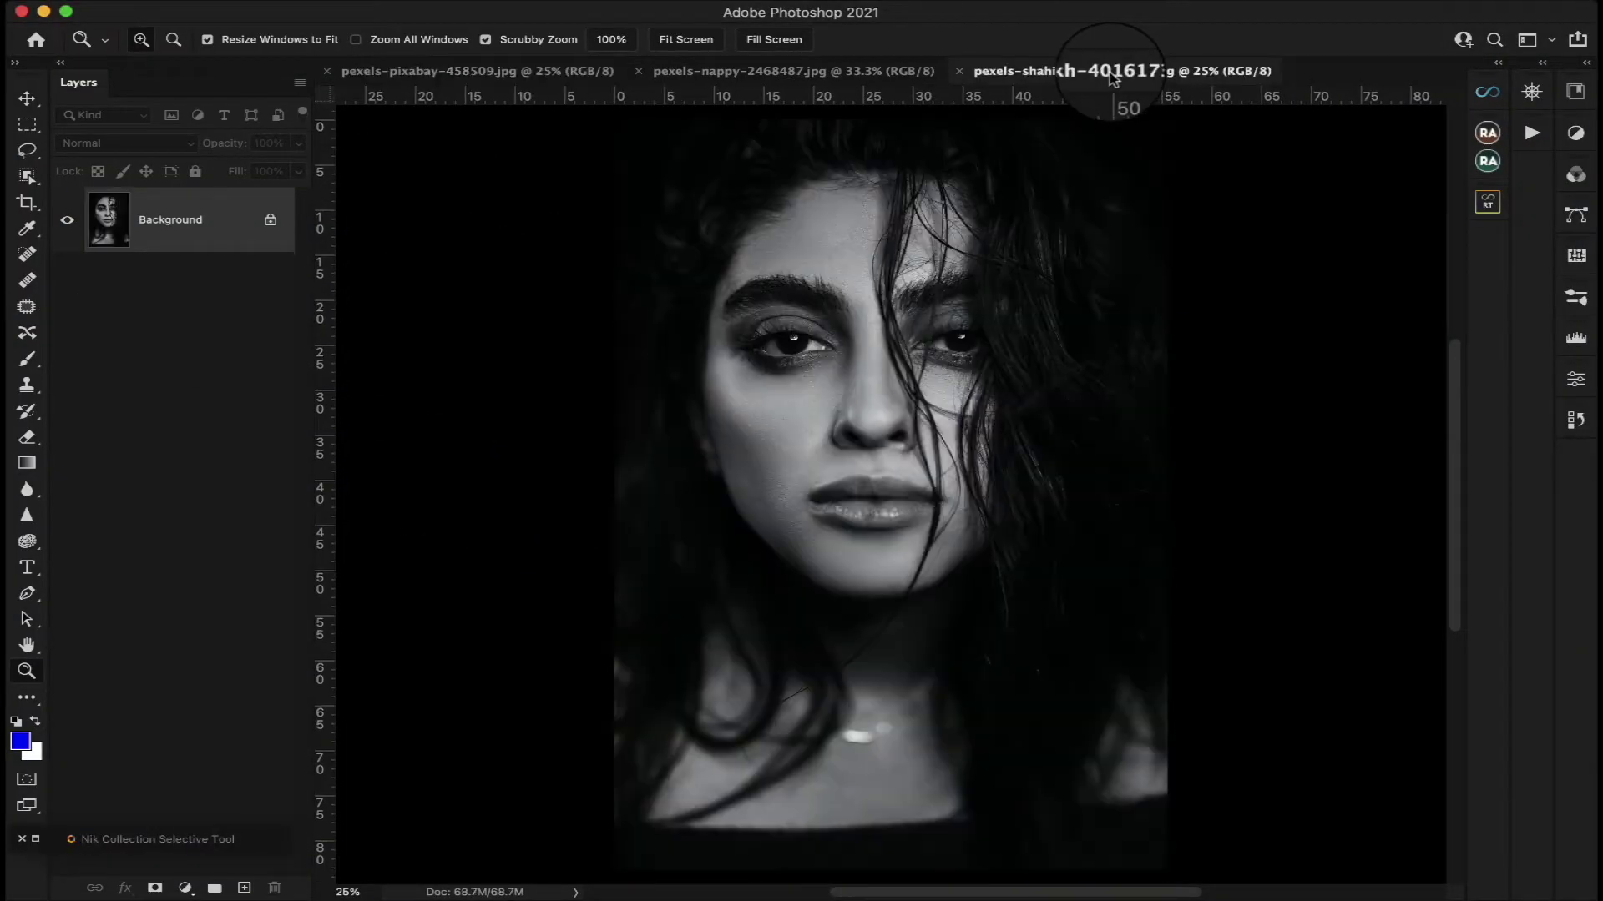
click(835, 72)
click(544, 73)
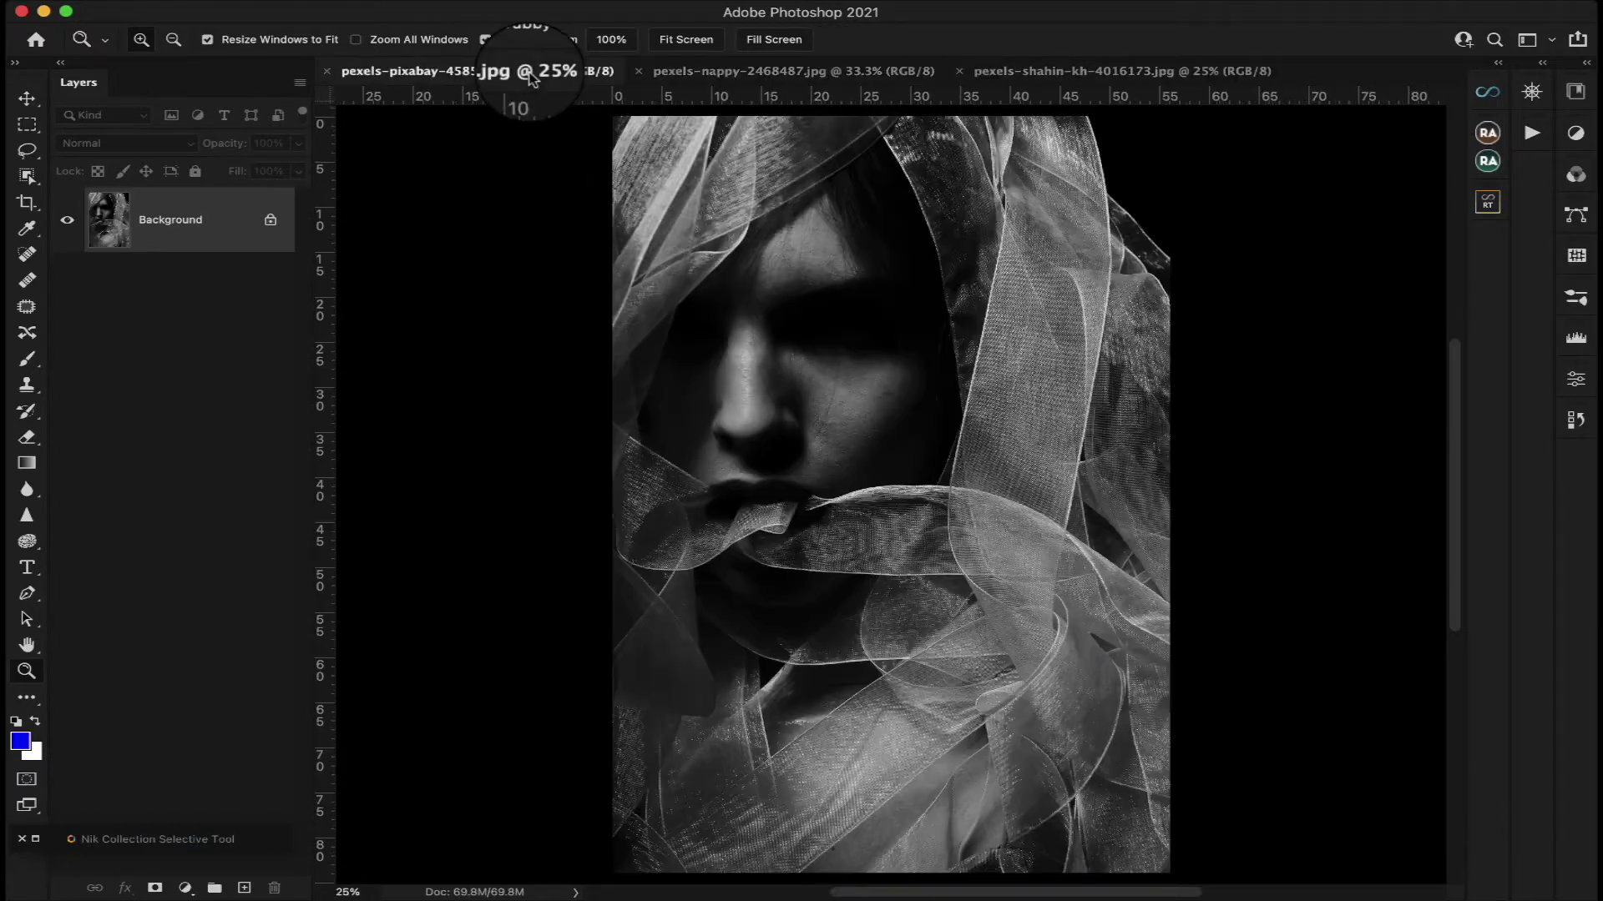
scroll(685, 315, down, 2)
scroll(685, 314, up, 3)
scroll(685, 314, down, 2)
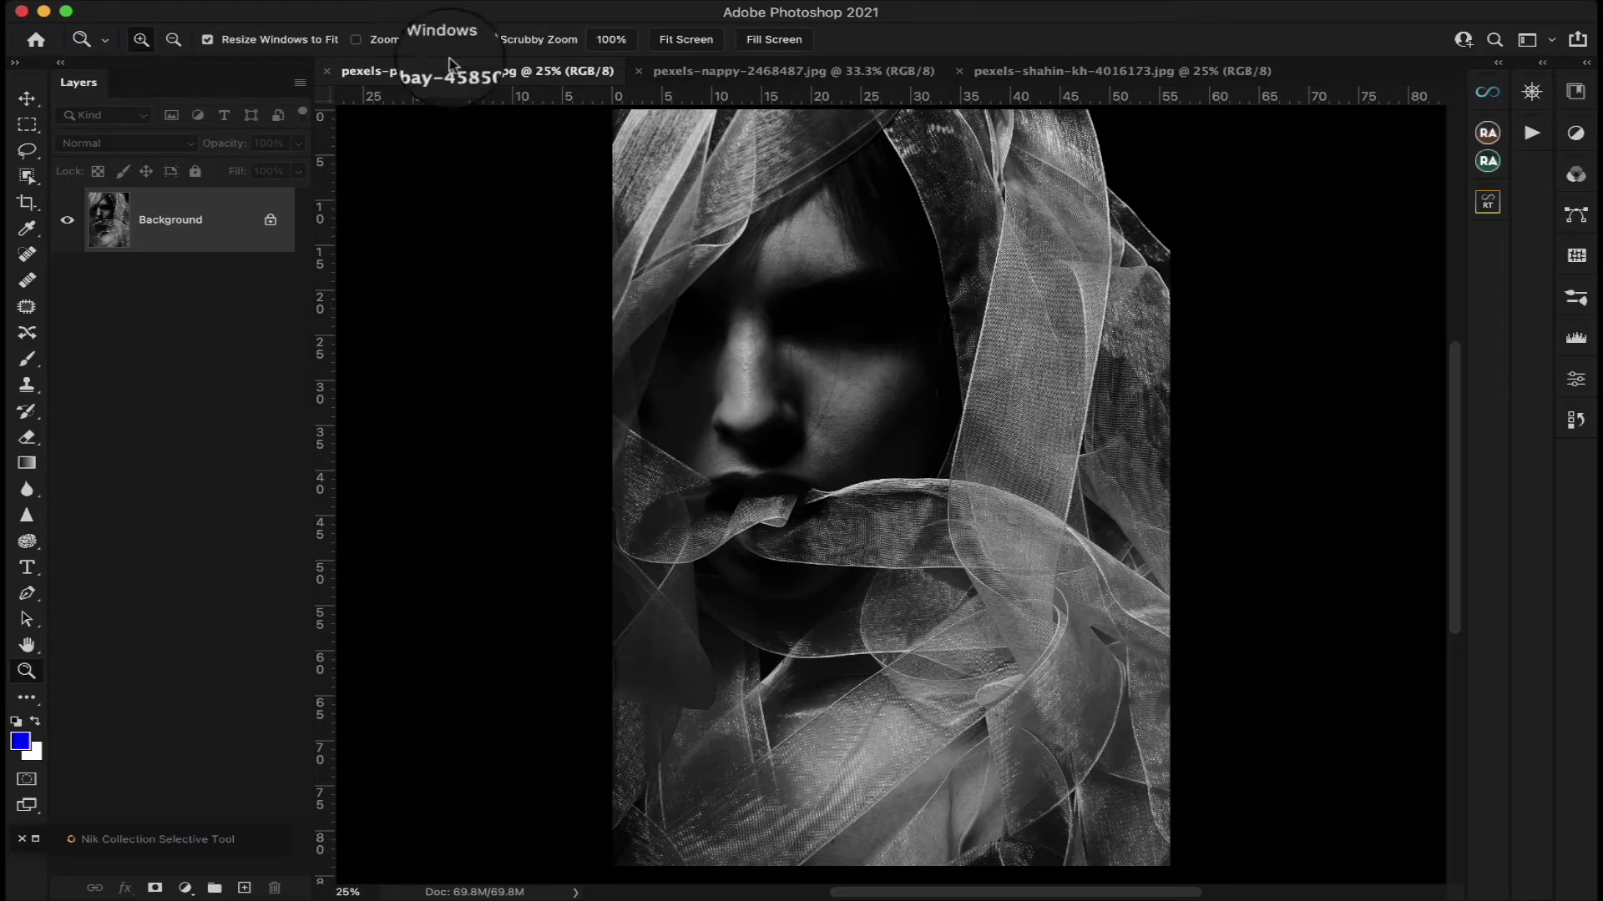
click(518, 20)
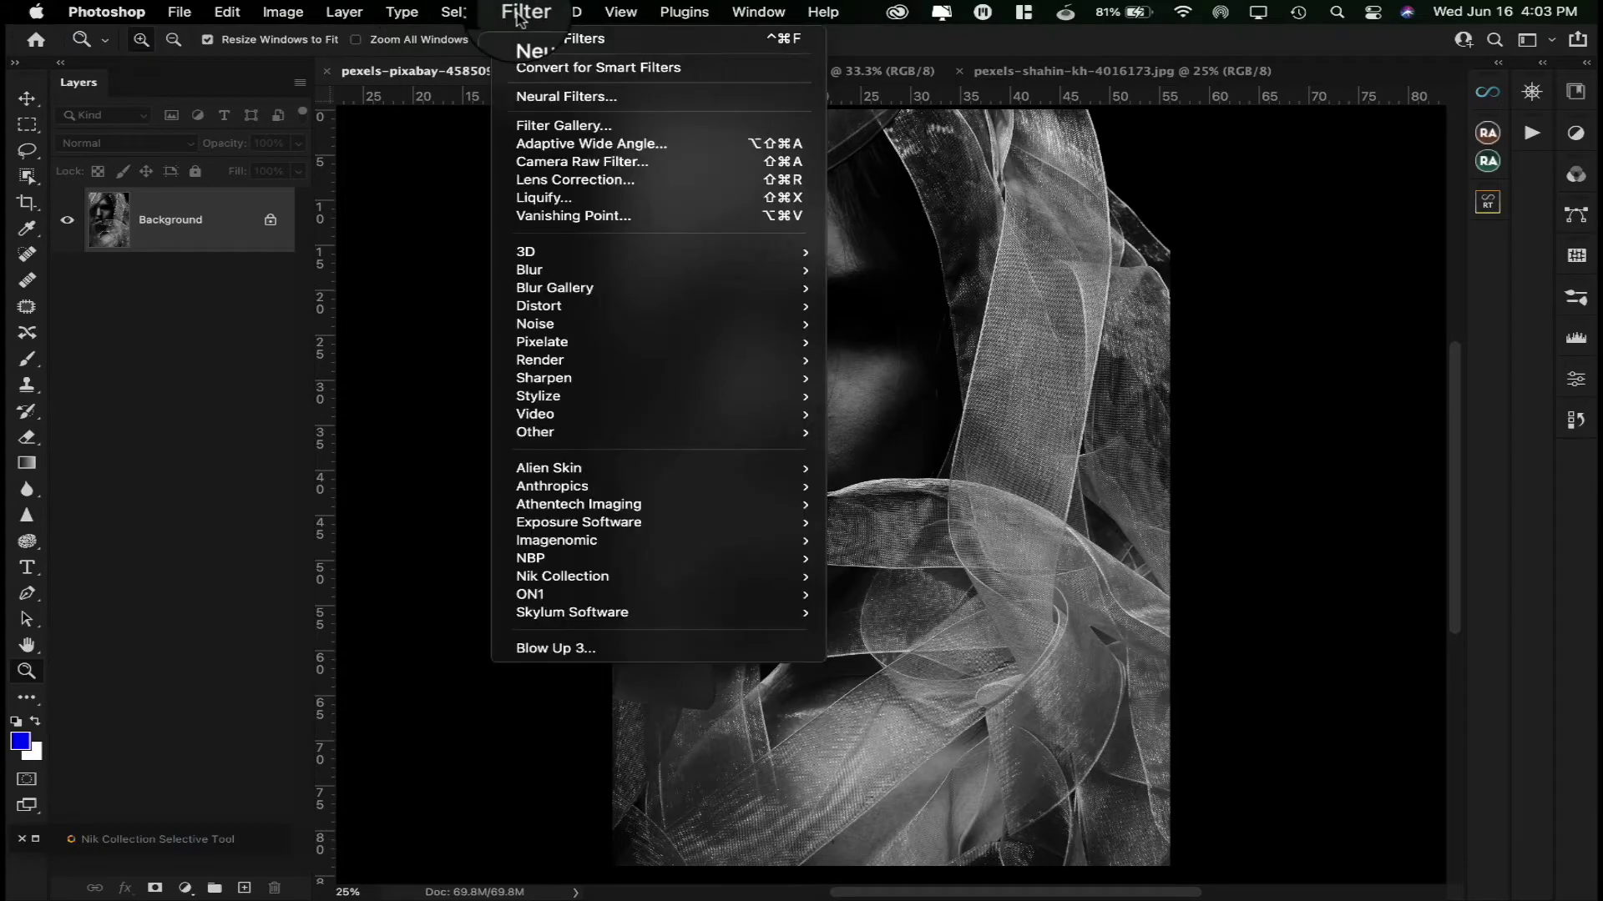
Colorize the veiled portrait with Neural Filters: color artifacts 7, saturation -5, output New Layer
click(557, 101)
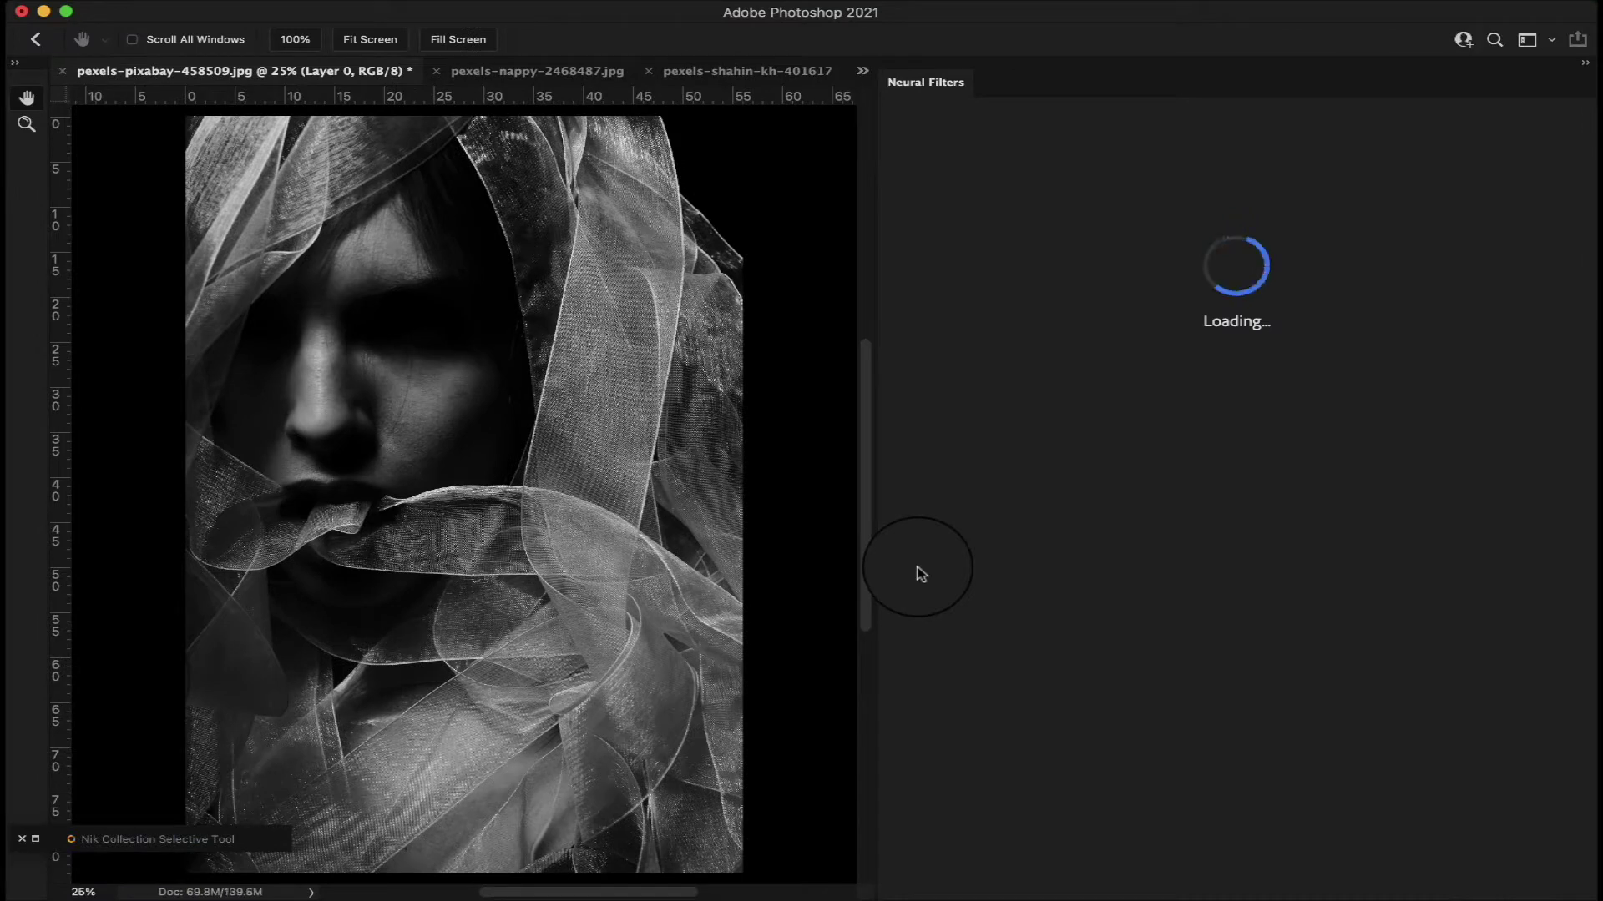
click(1008, 608)
click(1133, 602)
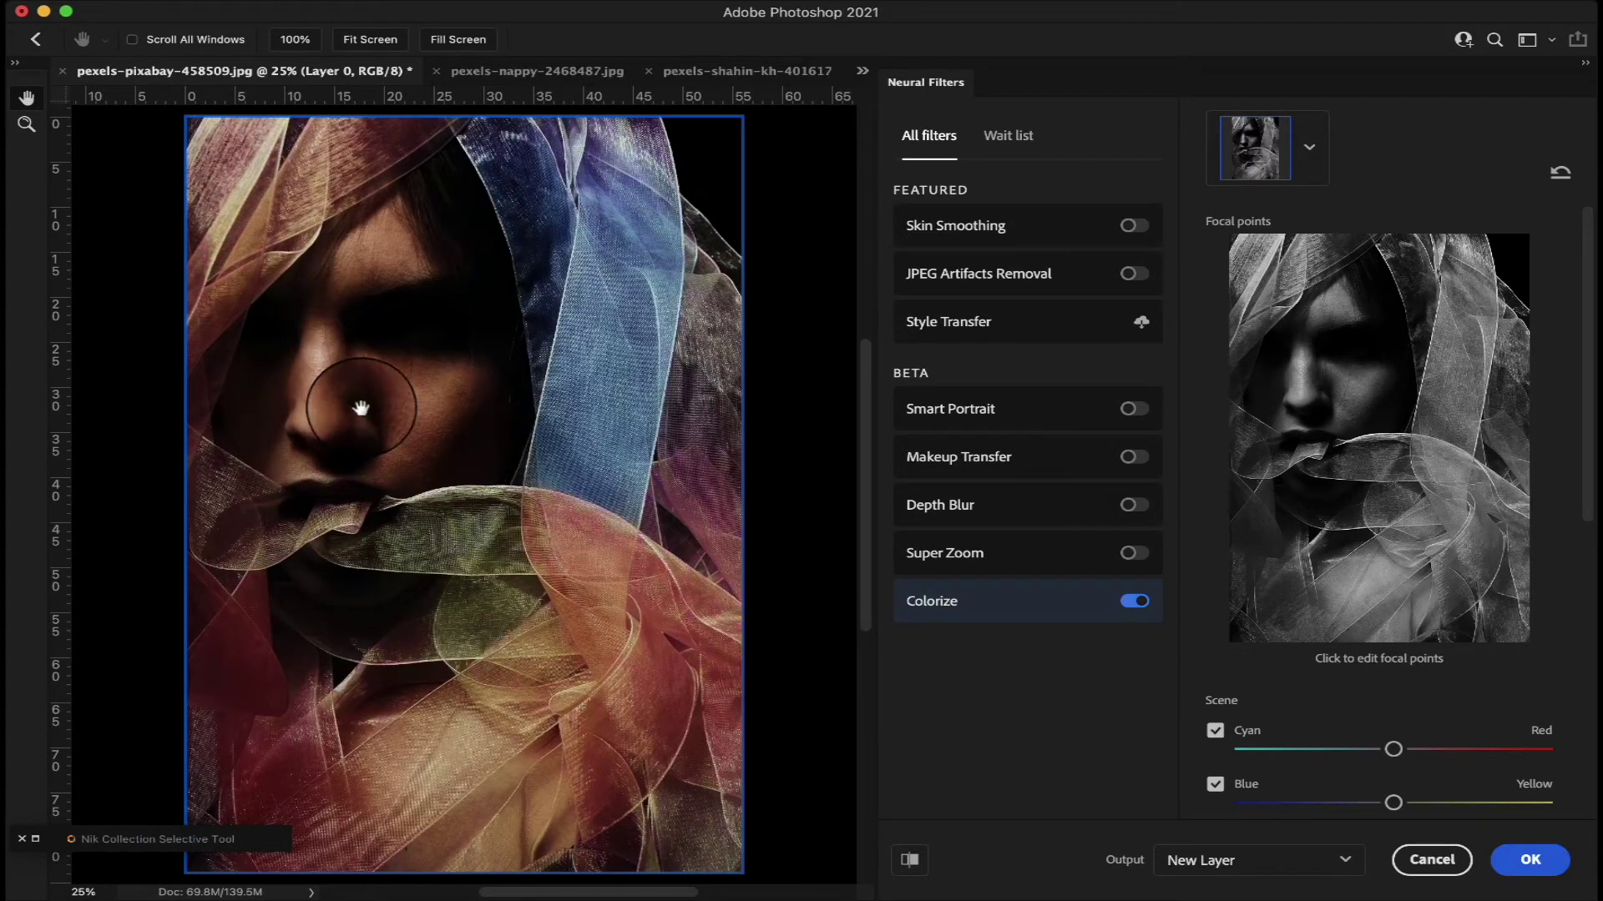
click(411, 404)
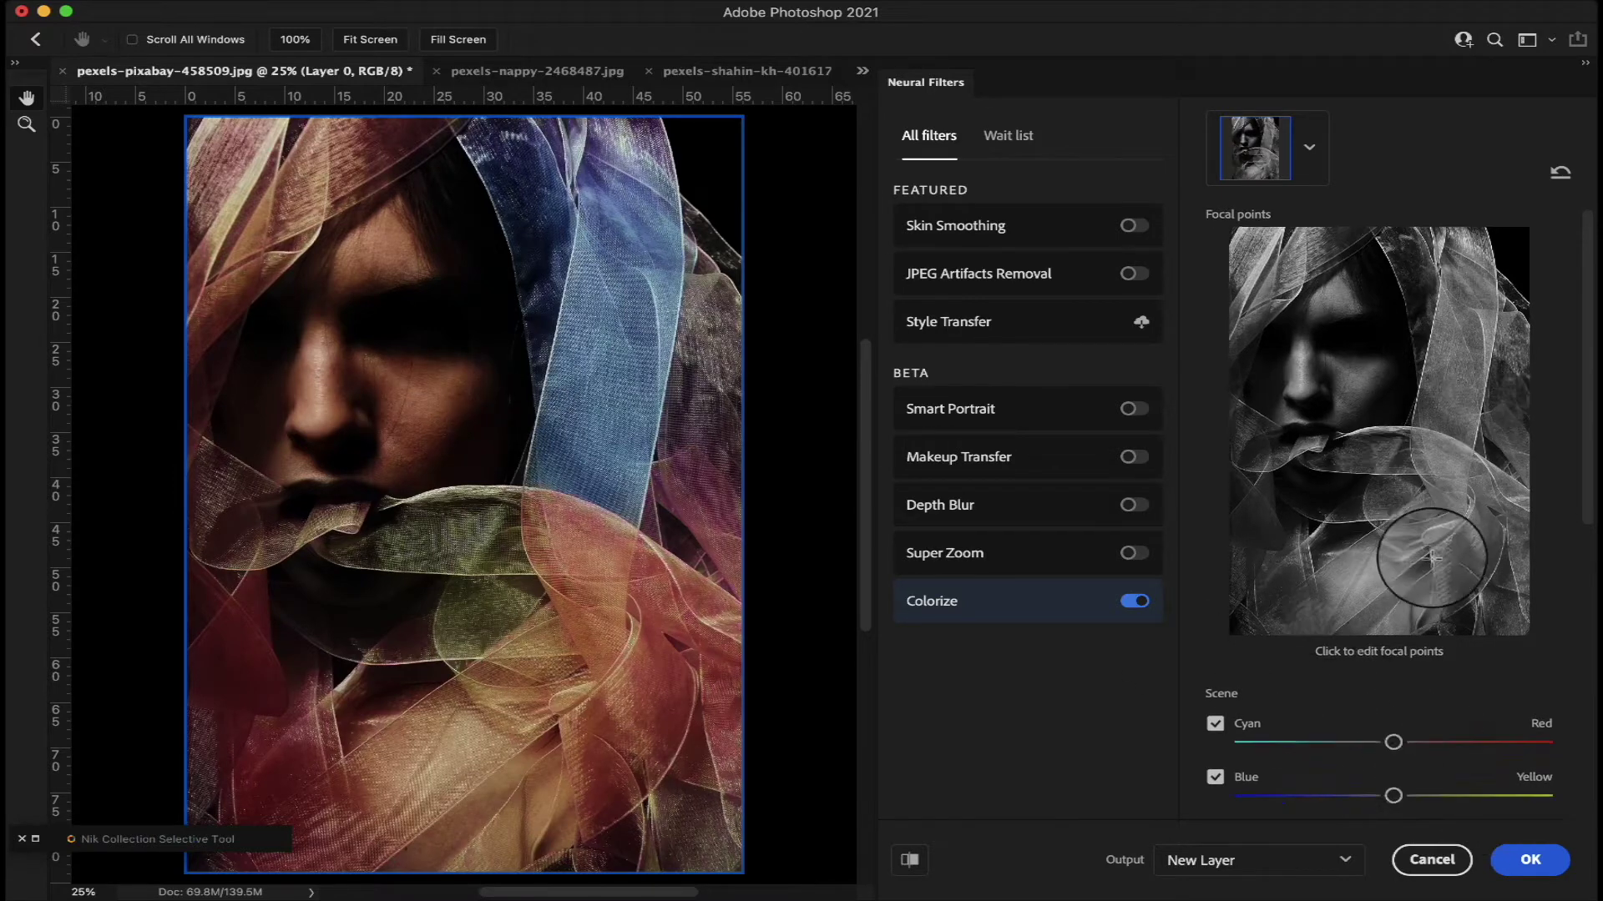
scroll(1432, 557, down, 5)
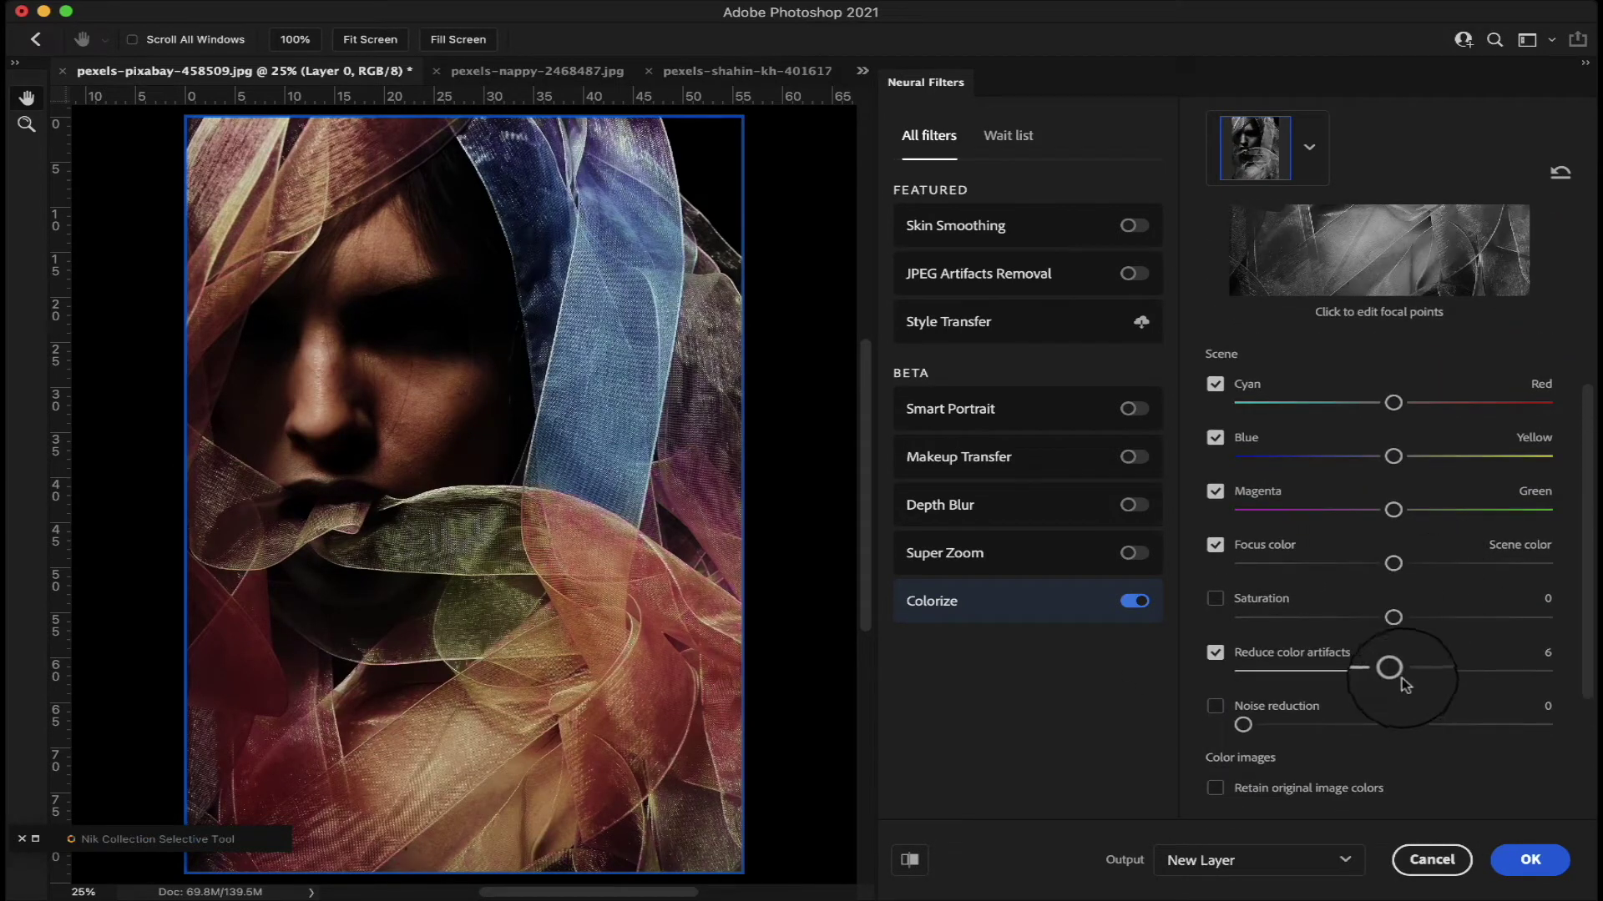
drag(1399, 673, 1418, 675)
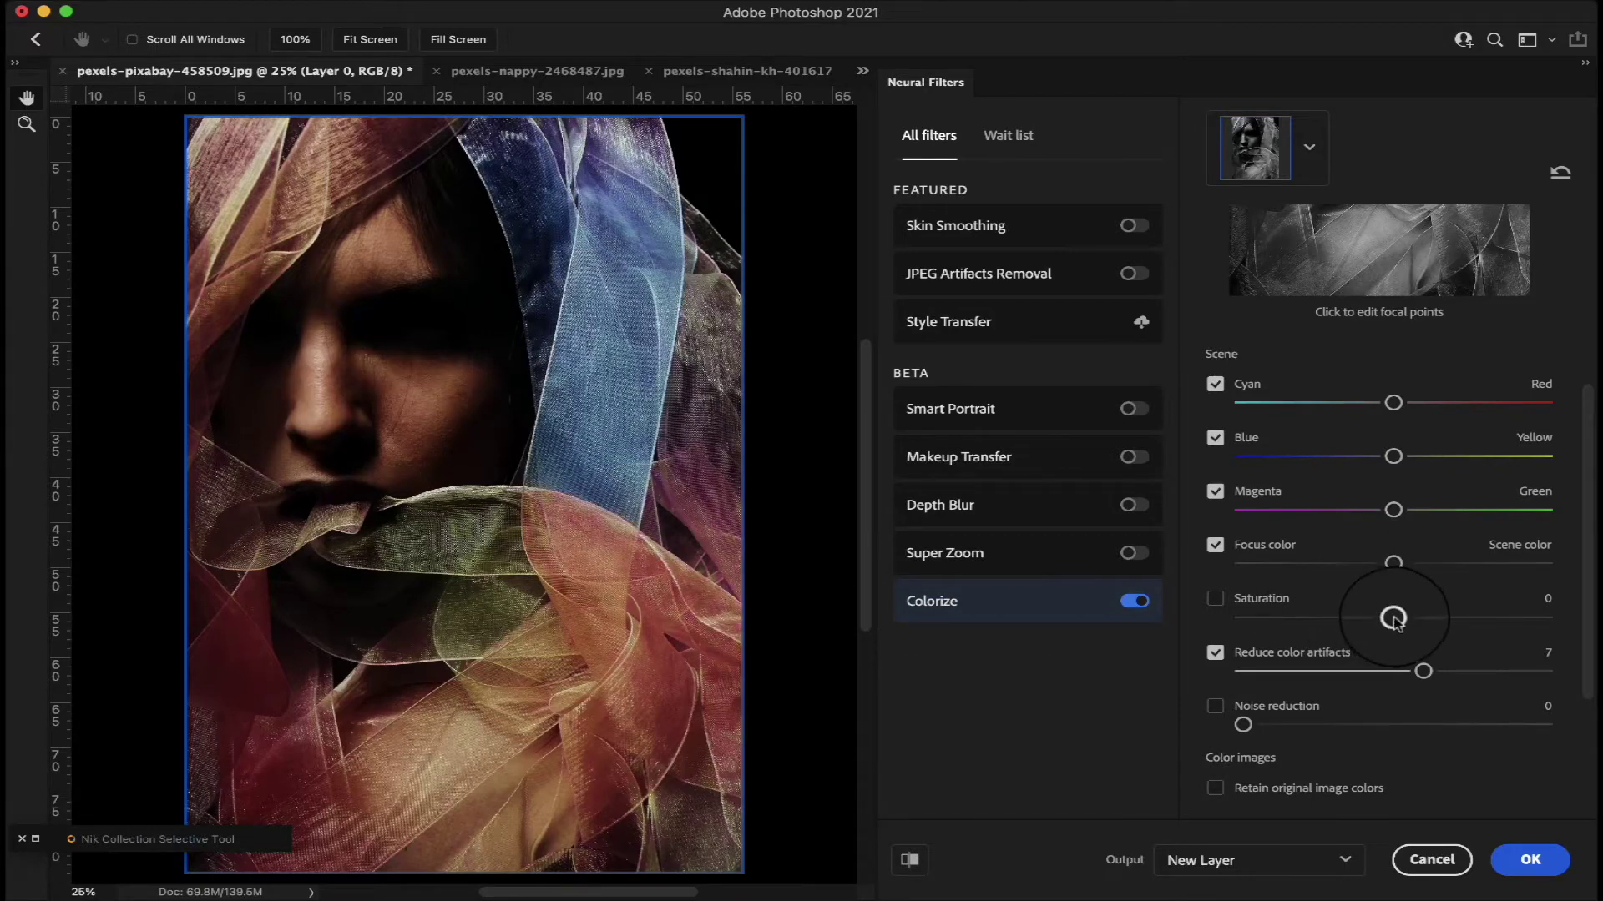
drag(1393, 619, 1385, 619)
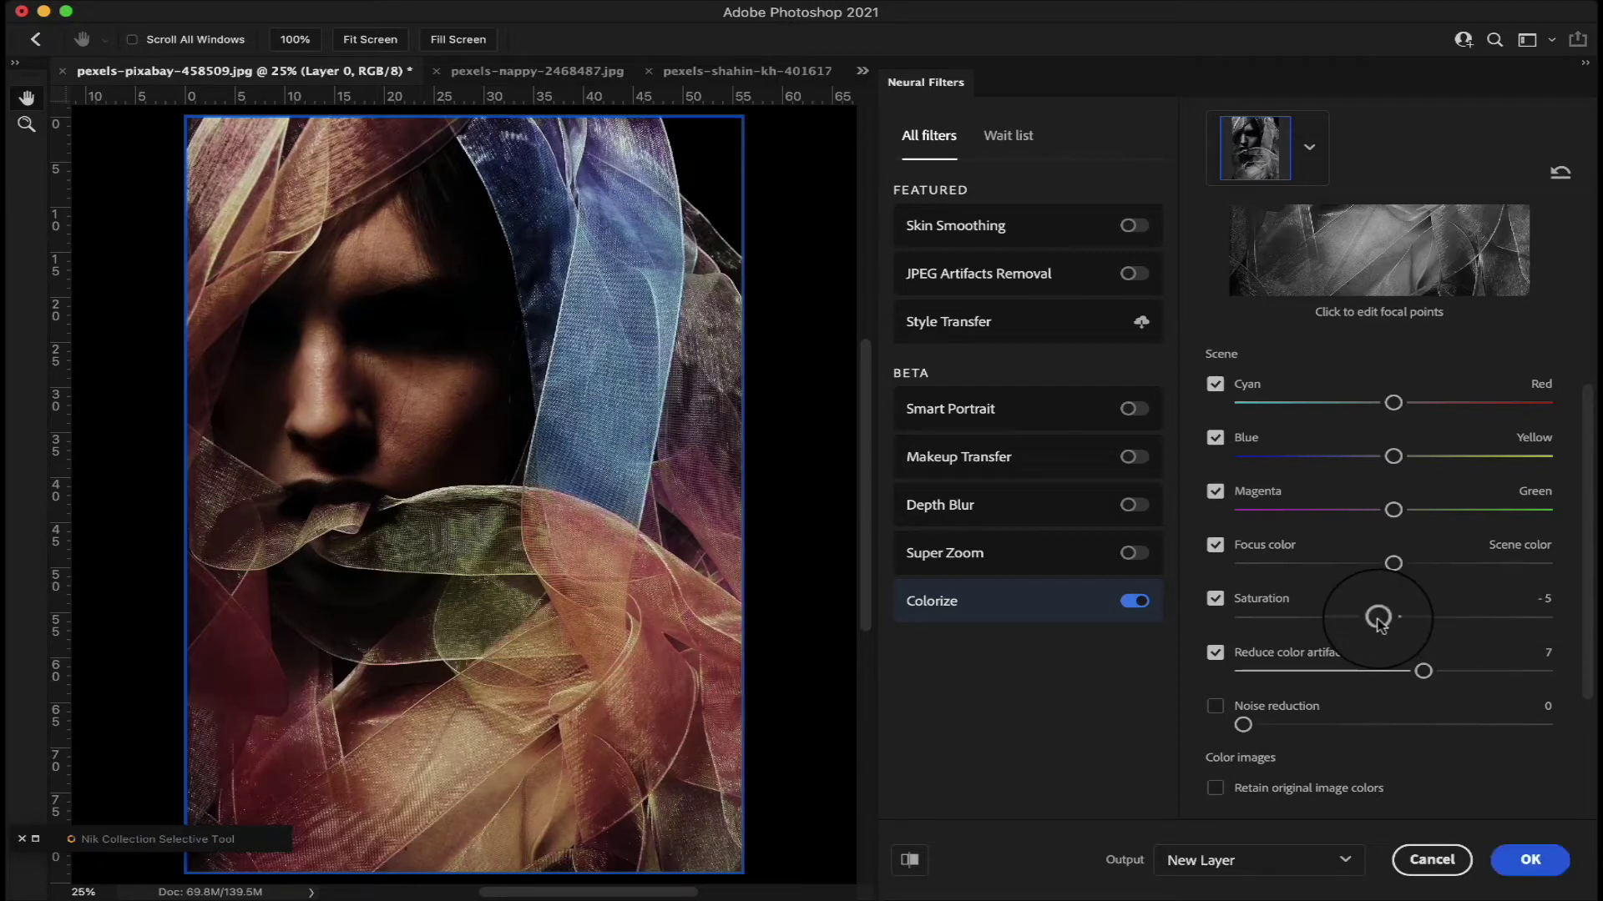
click(1540, 862)
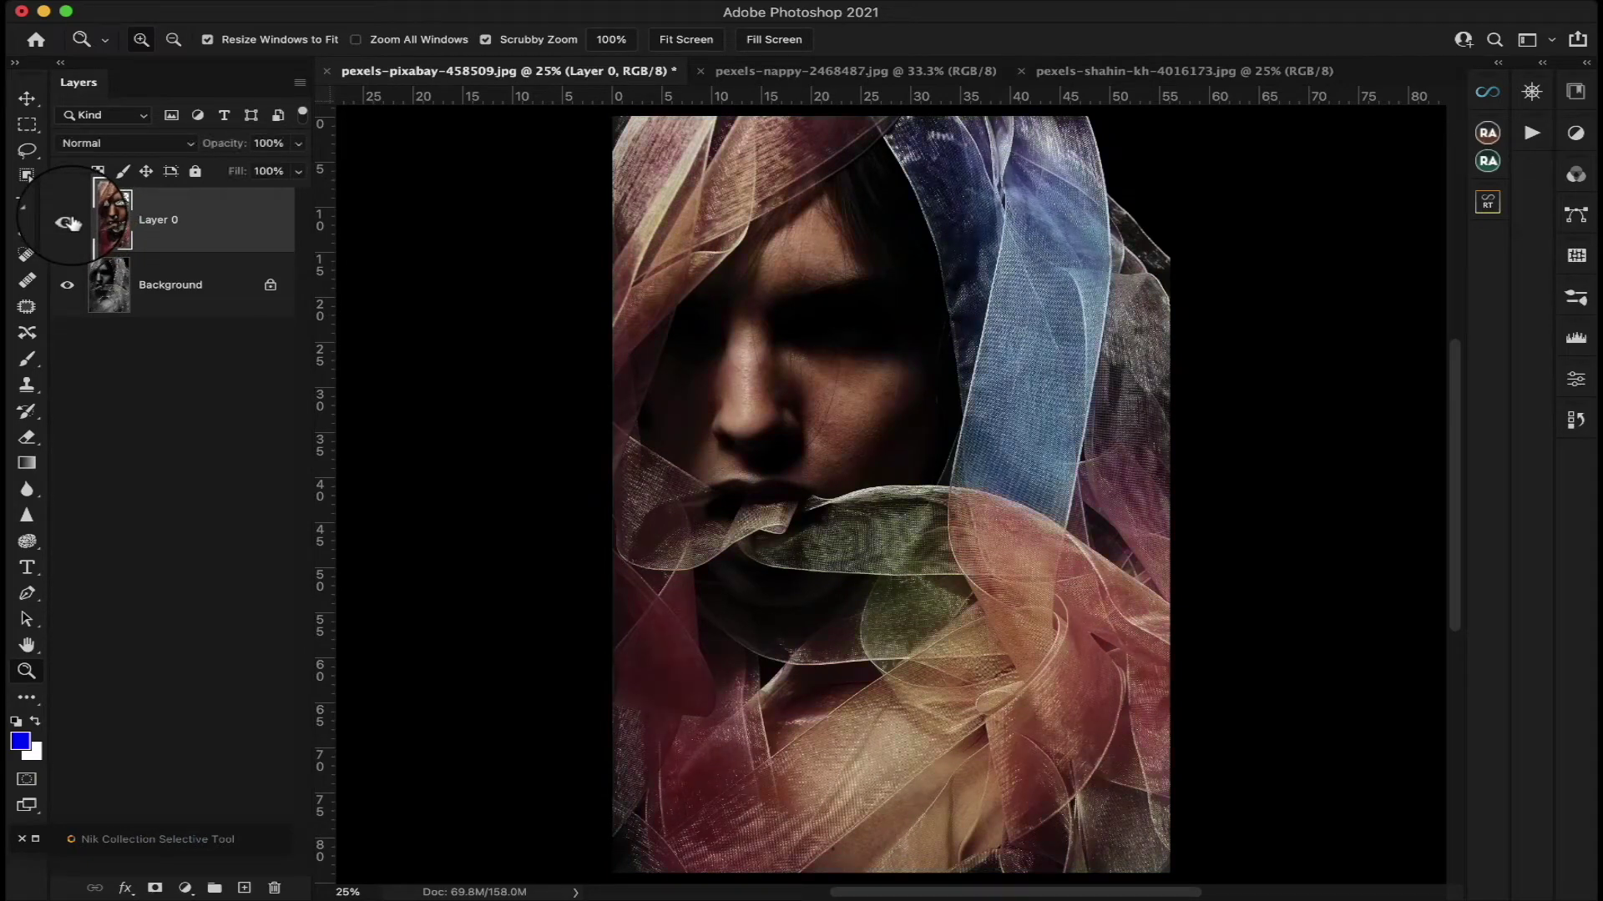
Look through the Image menu and dismiss it without choosing a command
mouse_move(250, 7)
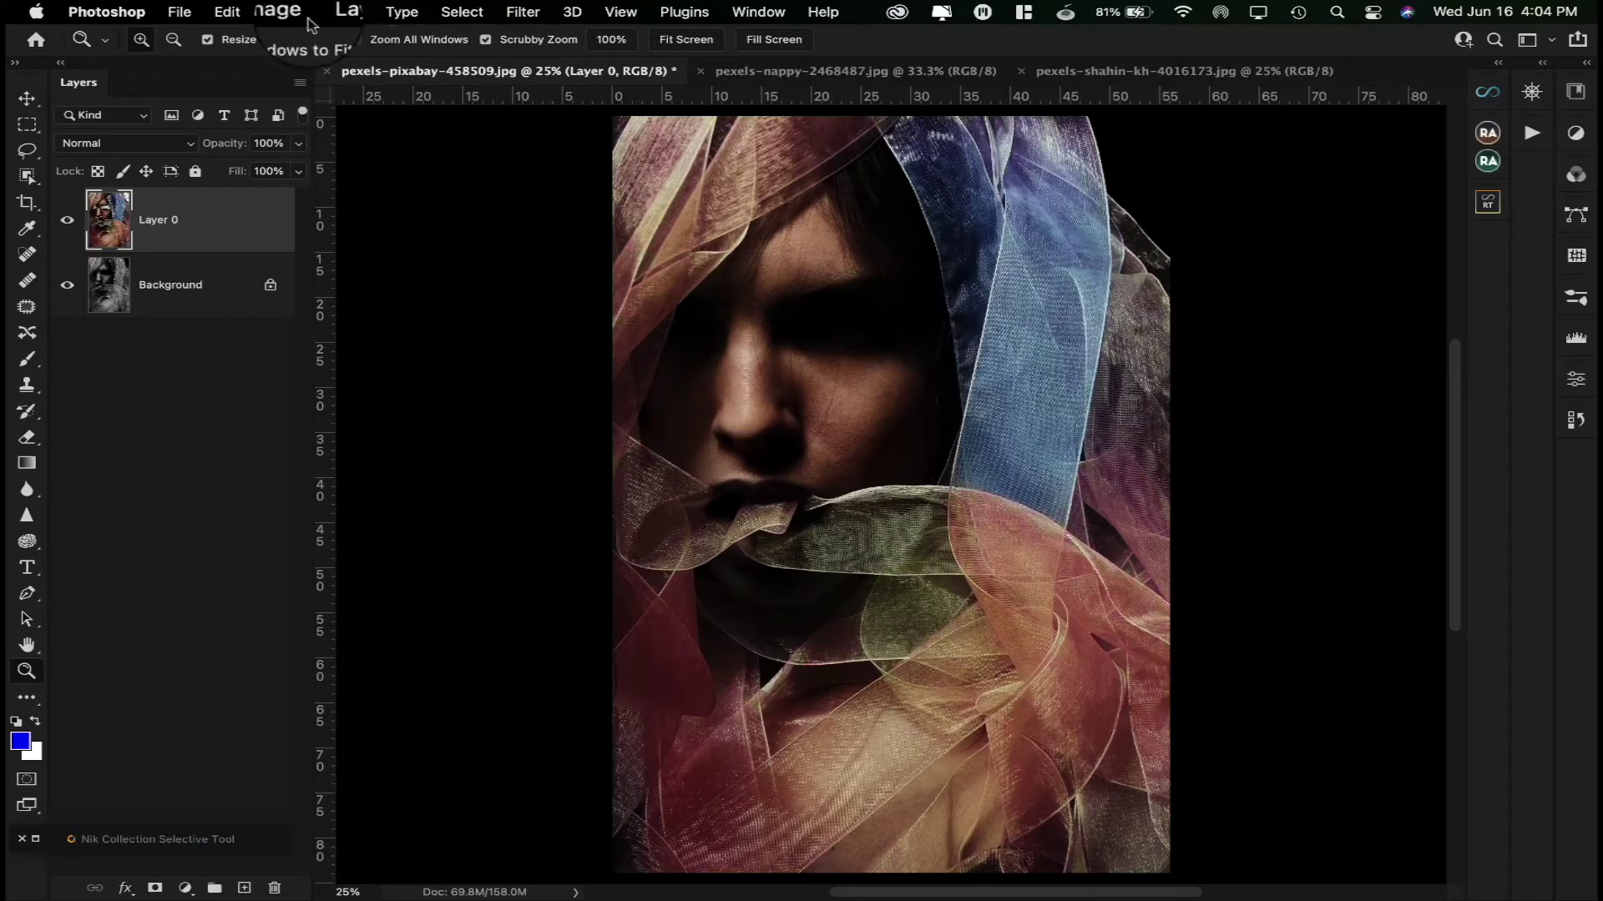
click(287, 12)
mouse_move(403, 39)
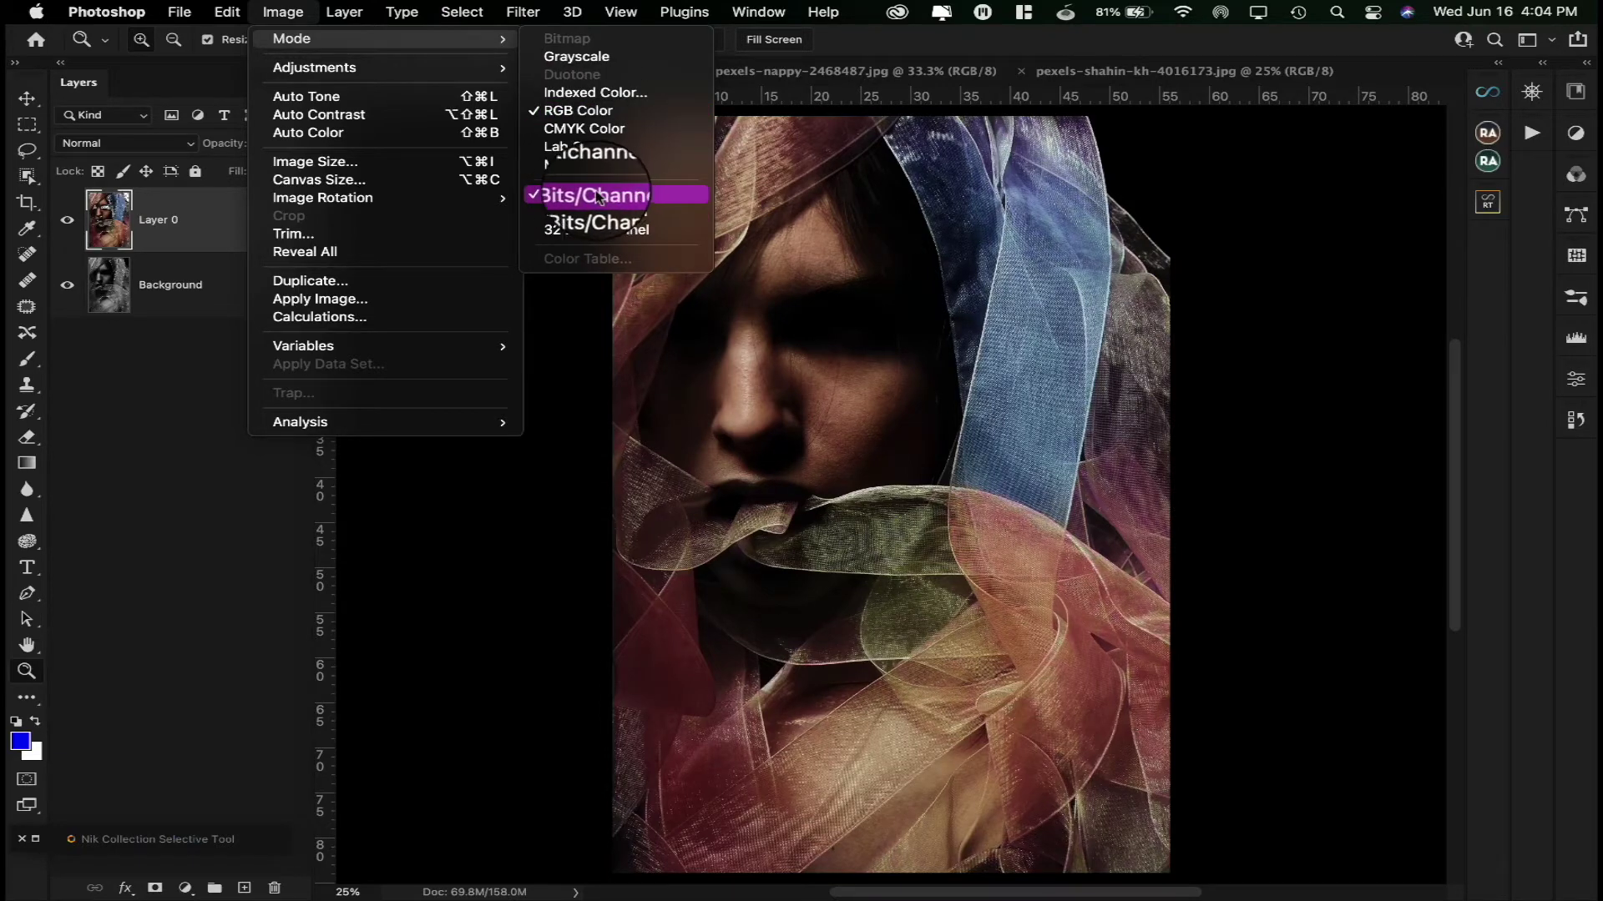
click(470, 546)
Zoom into the nose and pan around to inspect the colorized layer's colours
drag(751, 361, 769, 406)
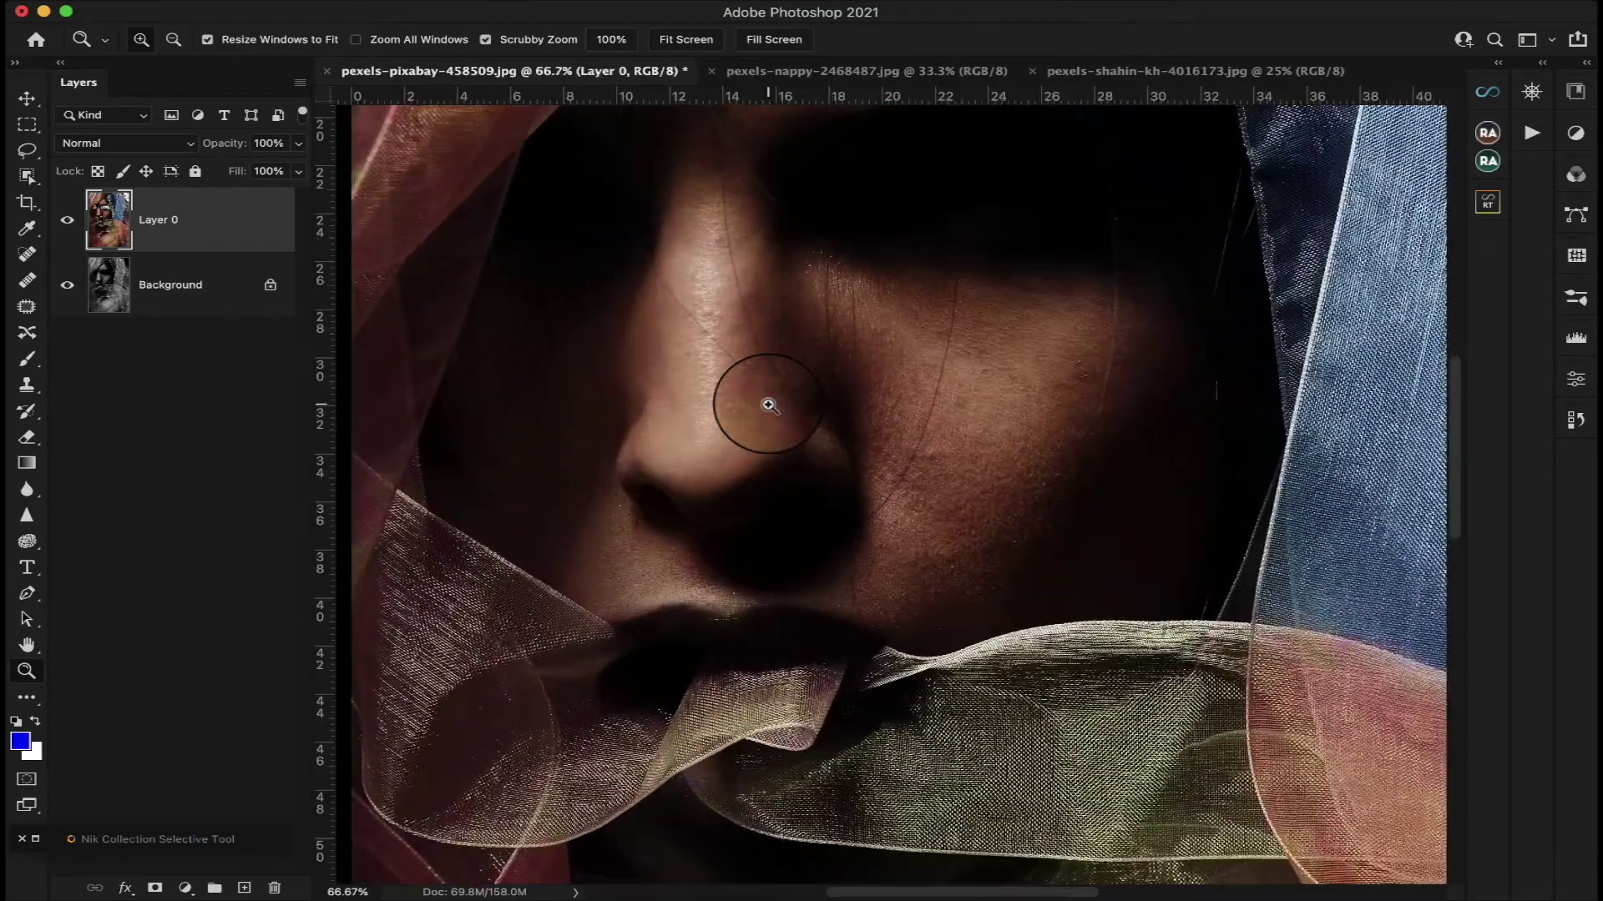
scroll(768, 406, up, 5)
scroll(769, 406, right, 5)
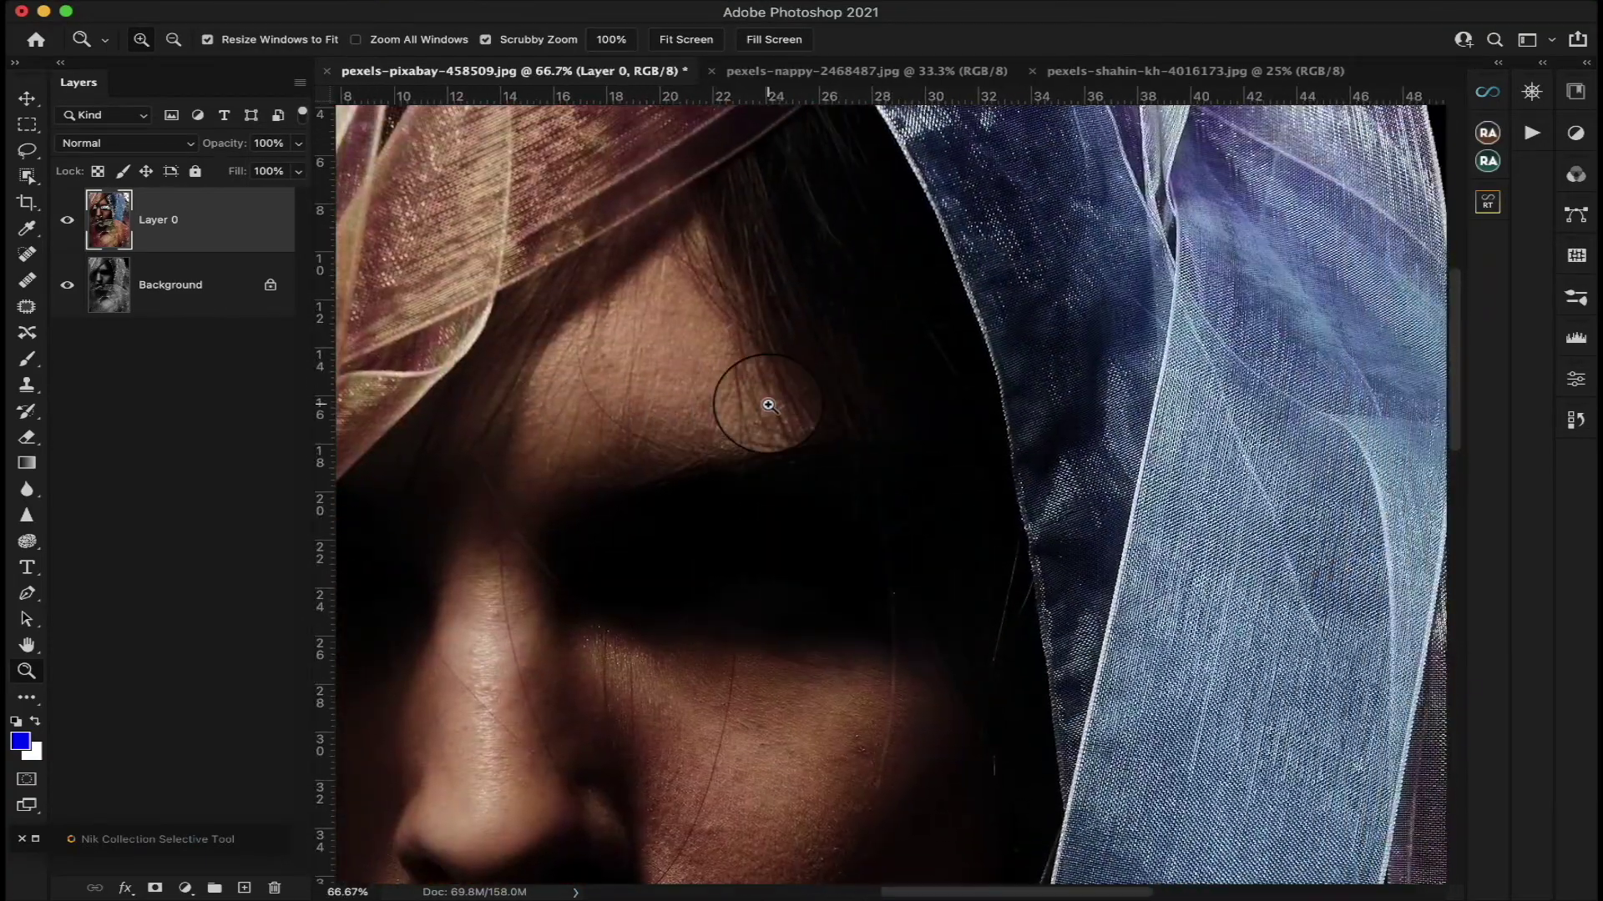
scroll(768, 406, down, 15)
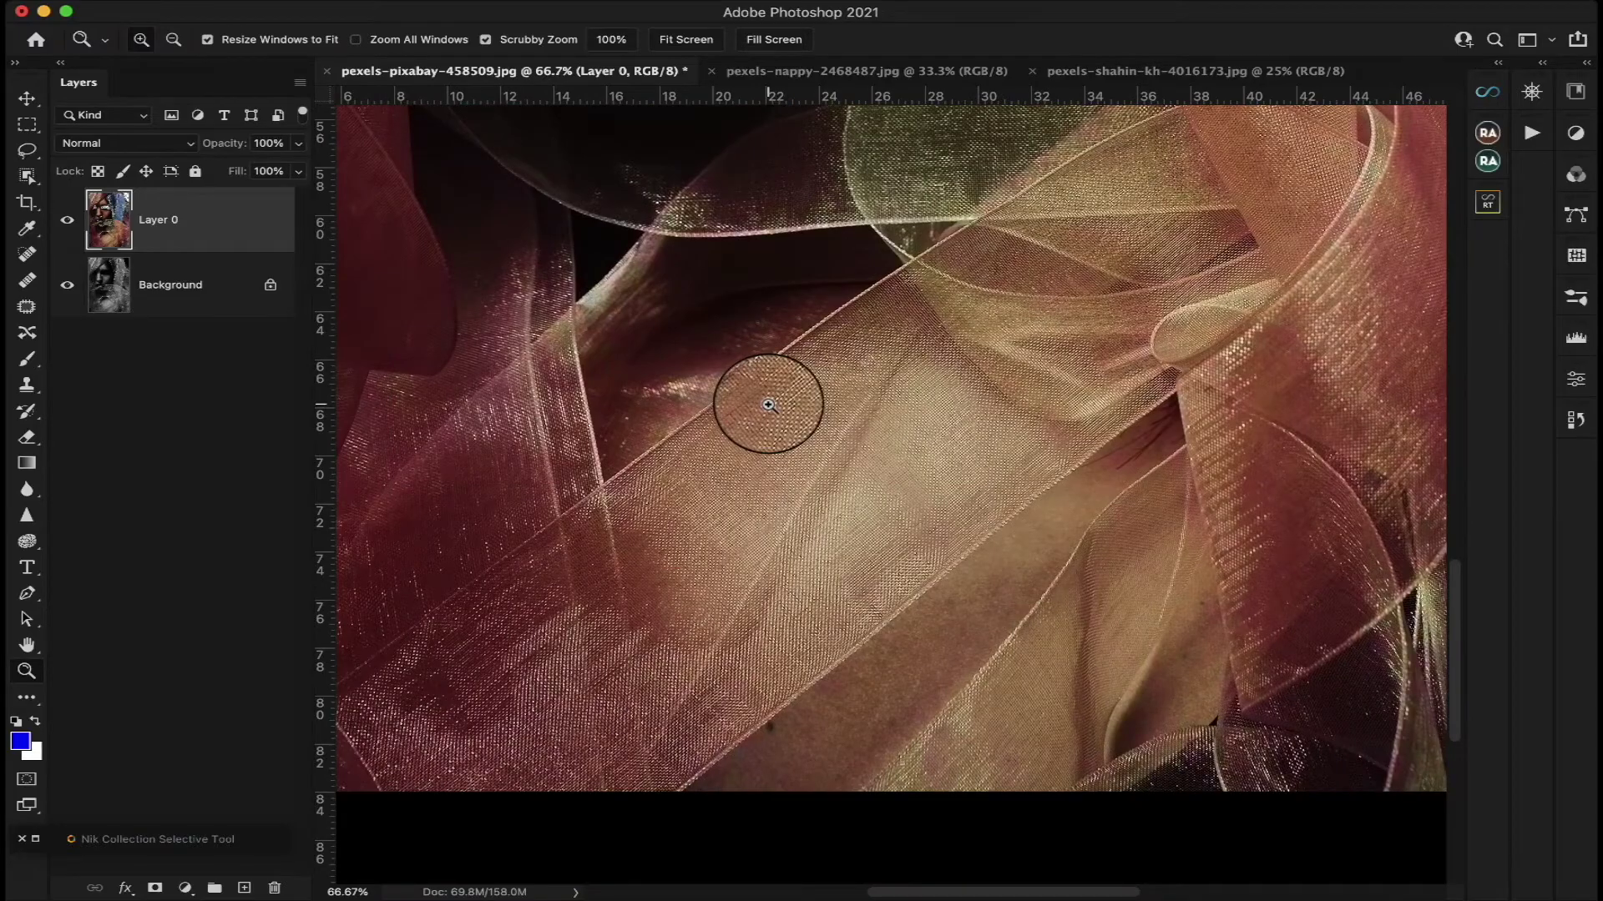
scroll(761, 394, left, 5)
scroll(754, 384, down, 5)
scroll(754, 383, up, 10)
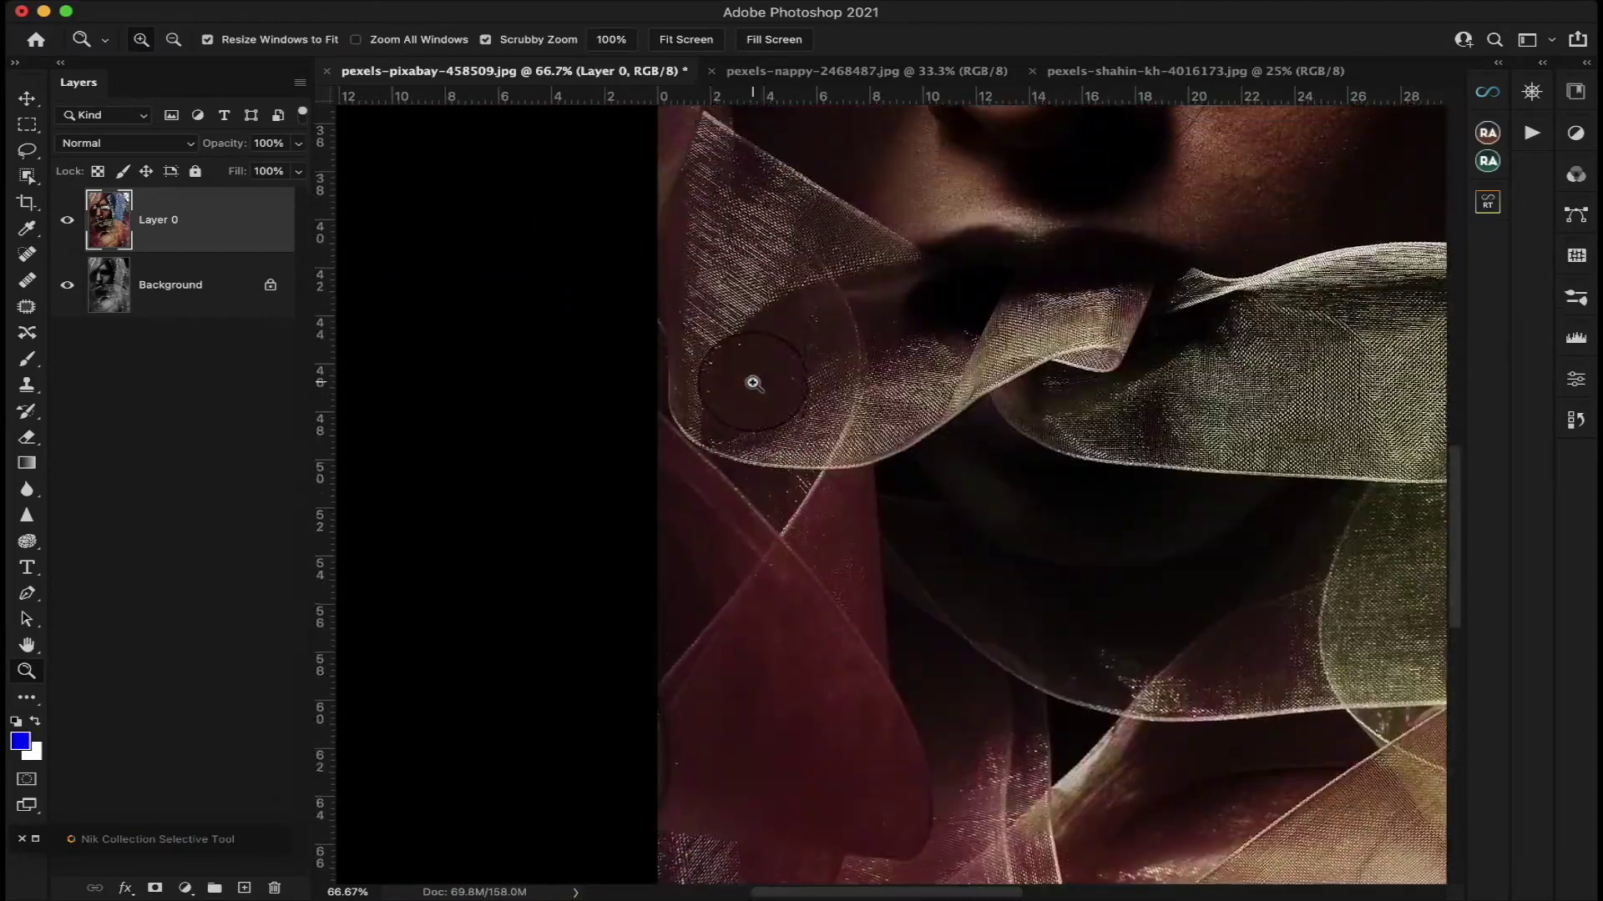
scroll(753, 383, up, 13)
scroll(754, 383, right, 10)
scroll(754, 383, down, 5)
scroll(751, 376, left, 4)
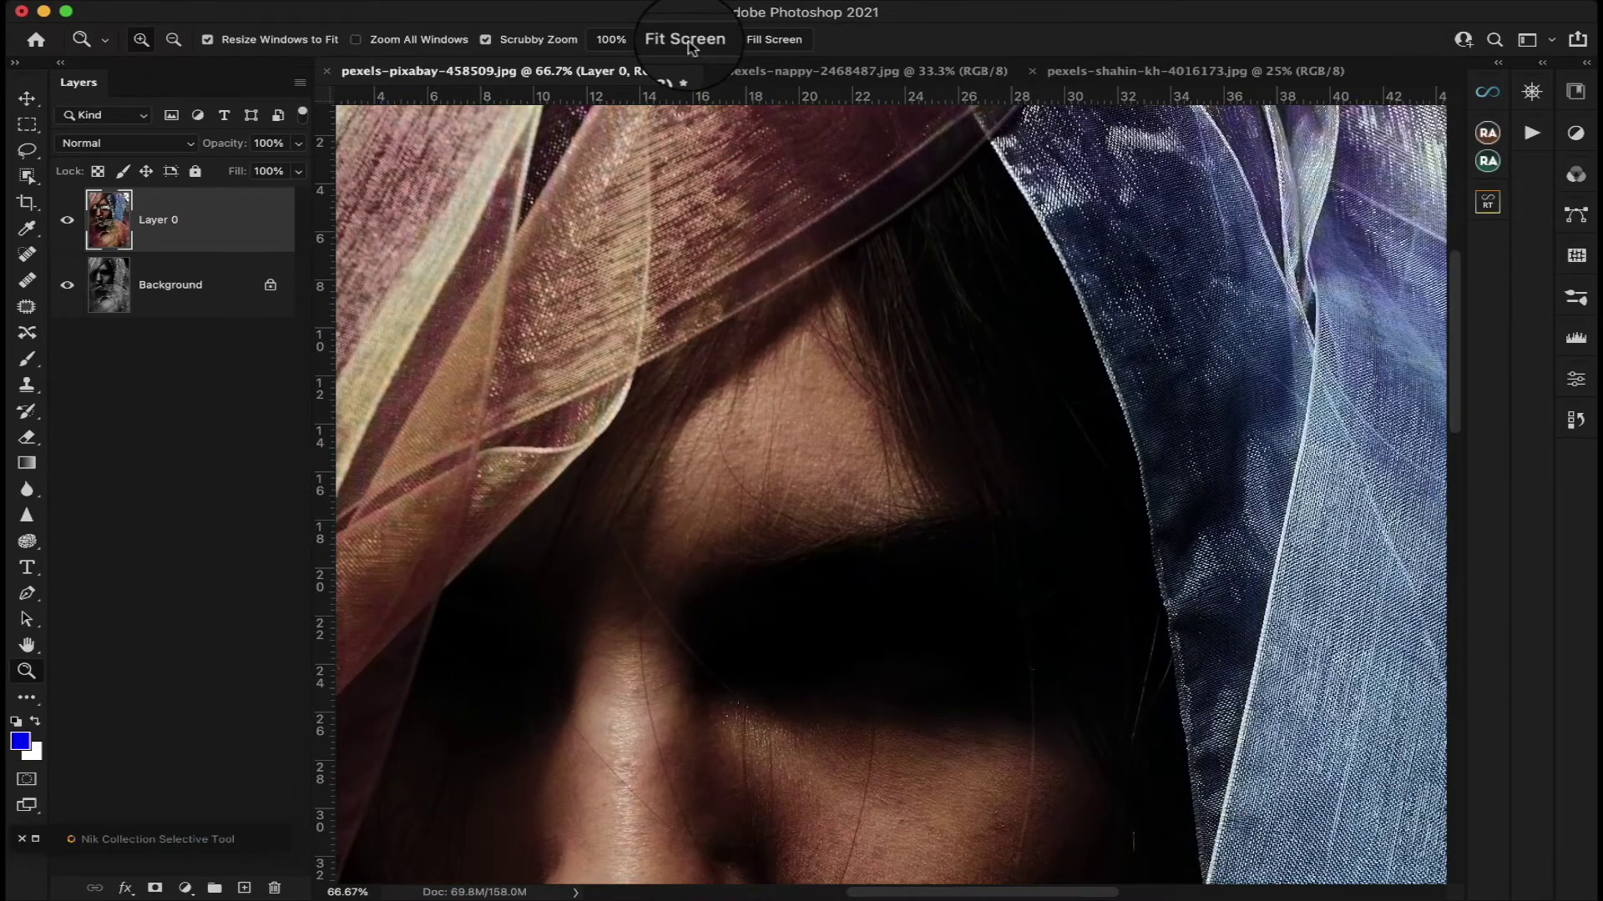
Fit the image on screen, then switch to pexels-nappy-2468487.jpg and zoom on the man's face
click(688, 41)
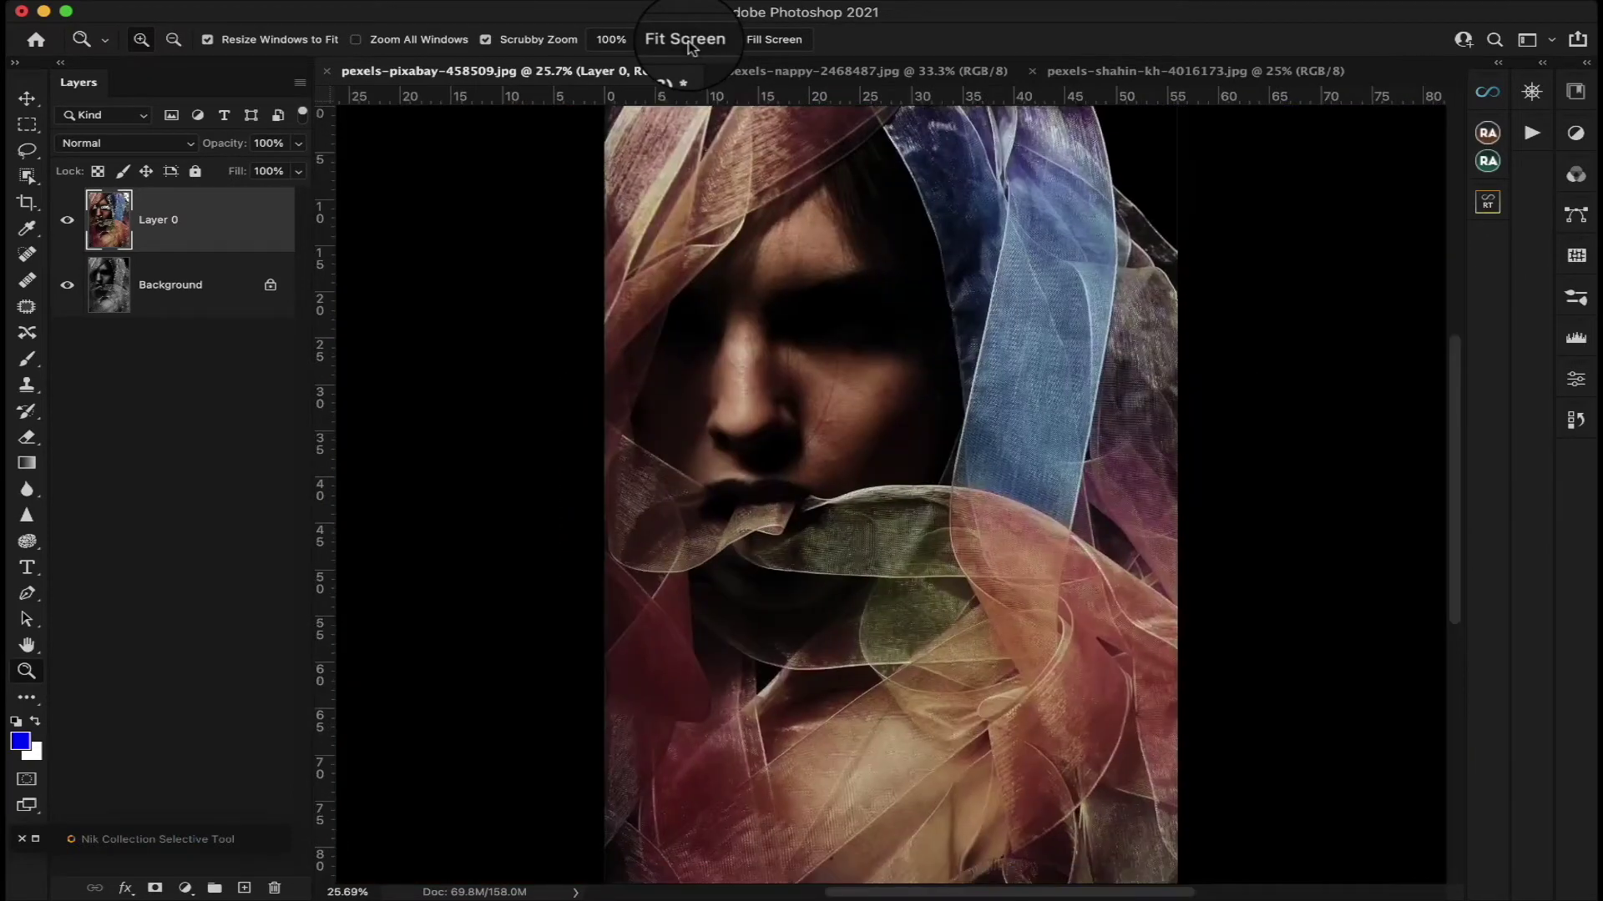
click(835, 75)
click(848, 341)
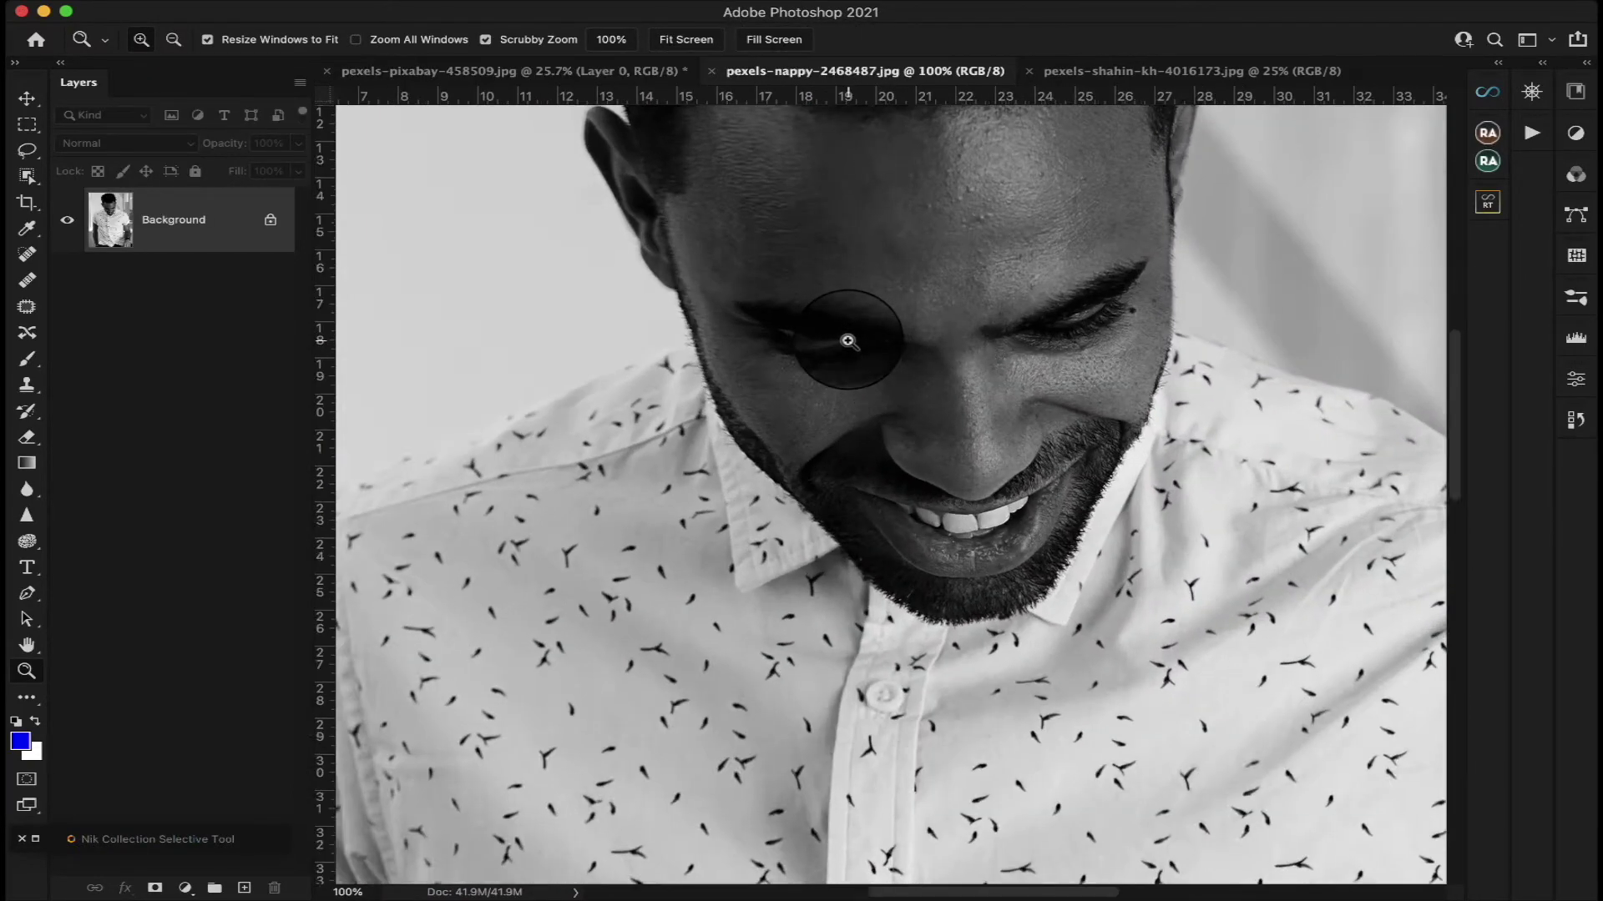
Fit the man's photo to the window with Cmd+0 and open Filter > Neural Filters
scroll(848, 340, up, 5)
scroll(848, 341, down, 12)
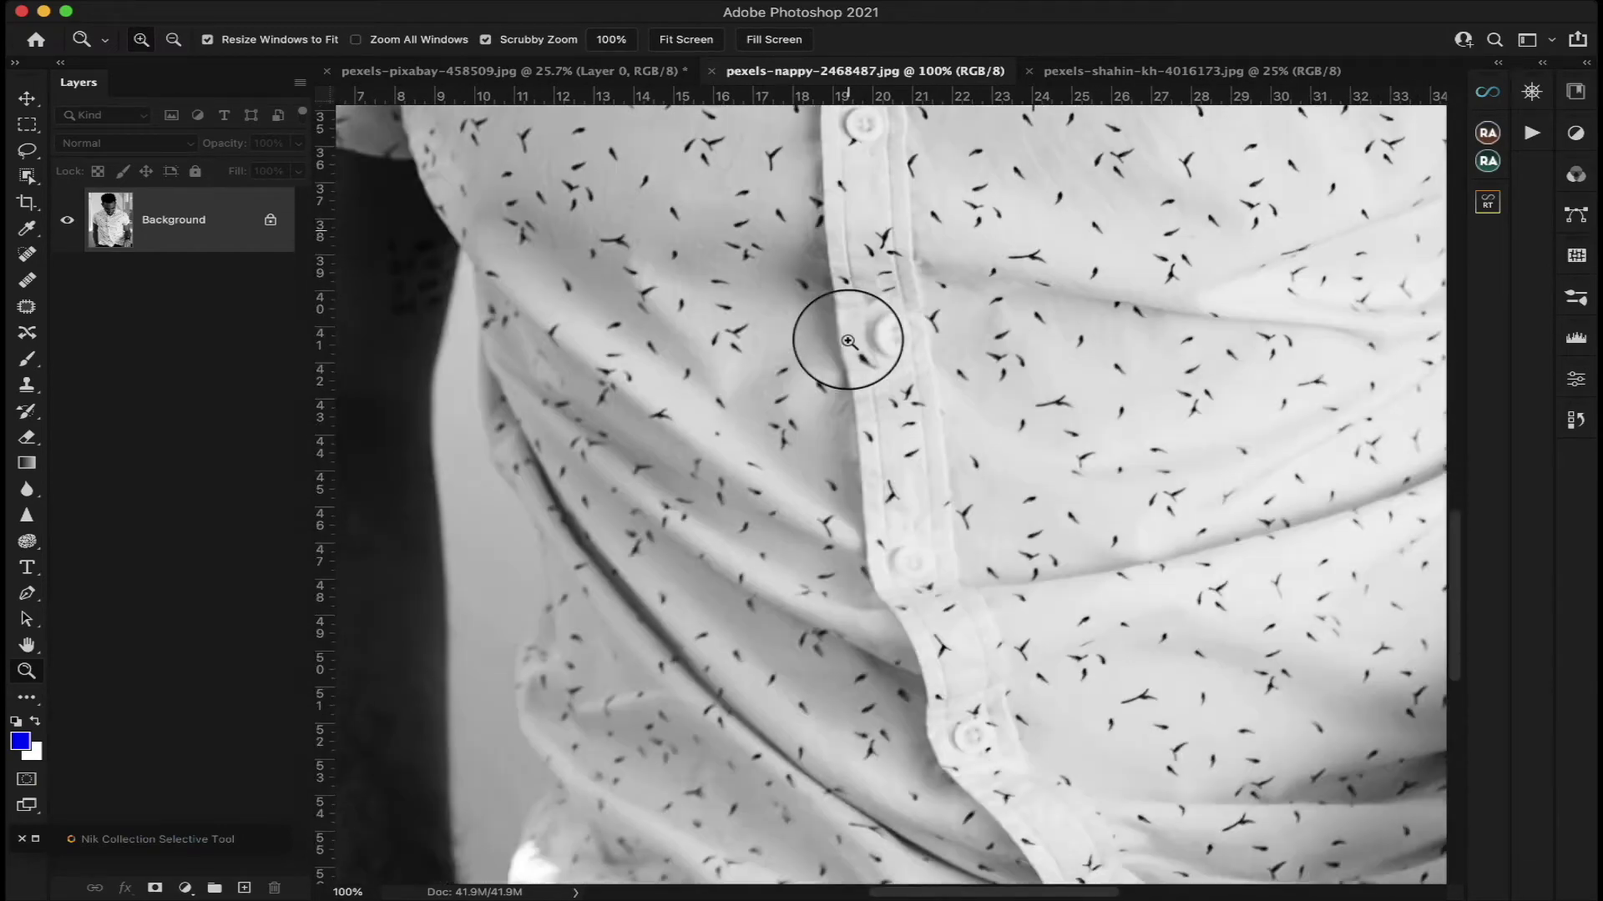
scroll(848, 341, up, 3)
scroll(848, 340, up, 6)
scroll(849, 341, left, 3)
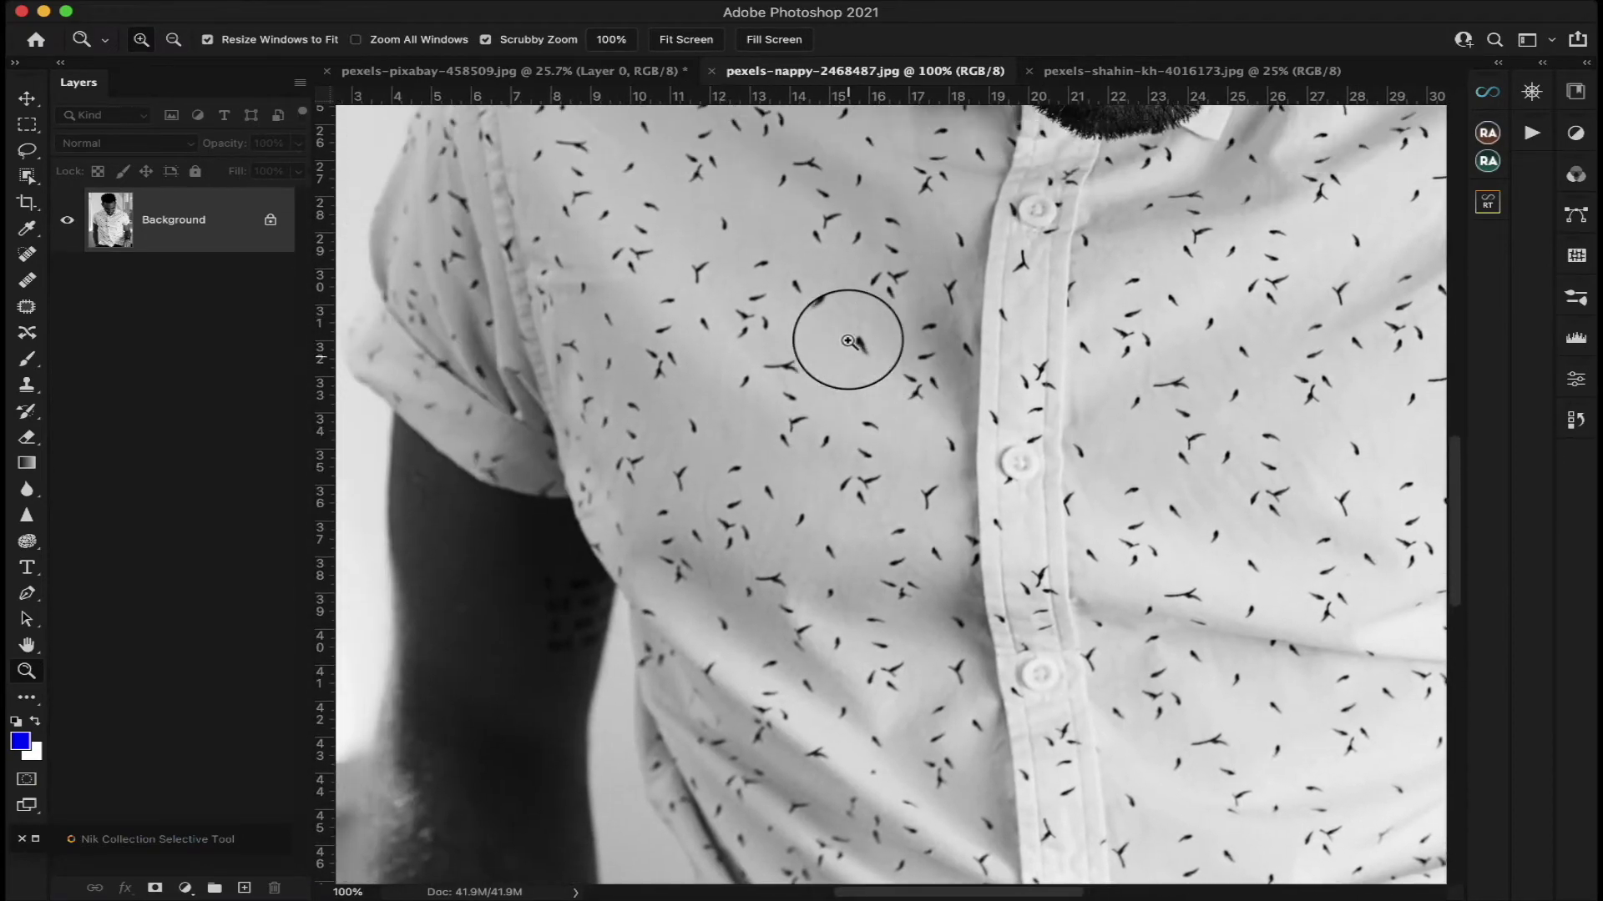
key(super+0)
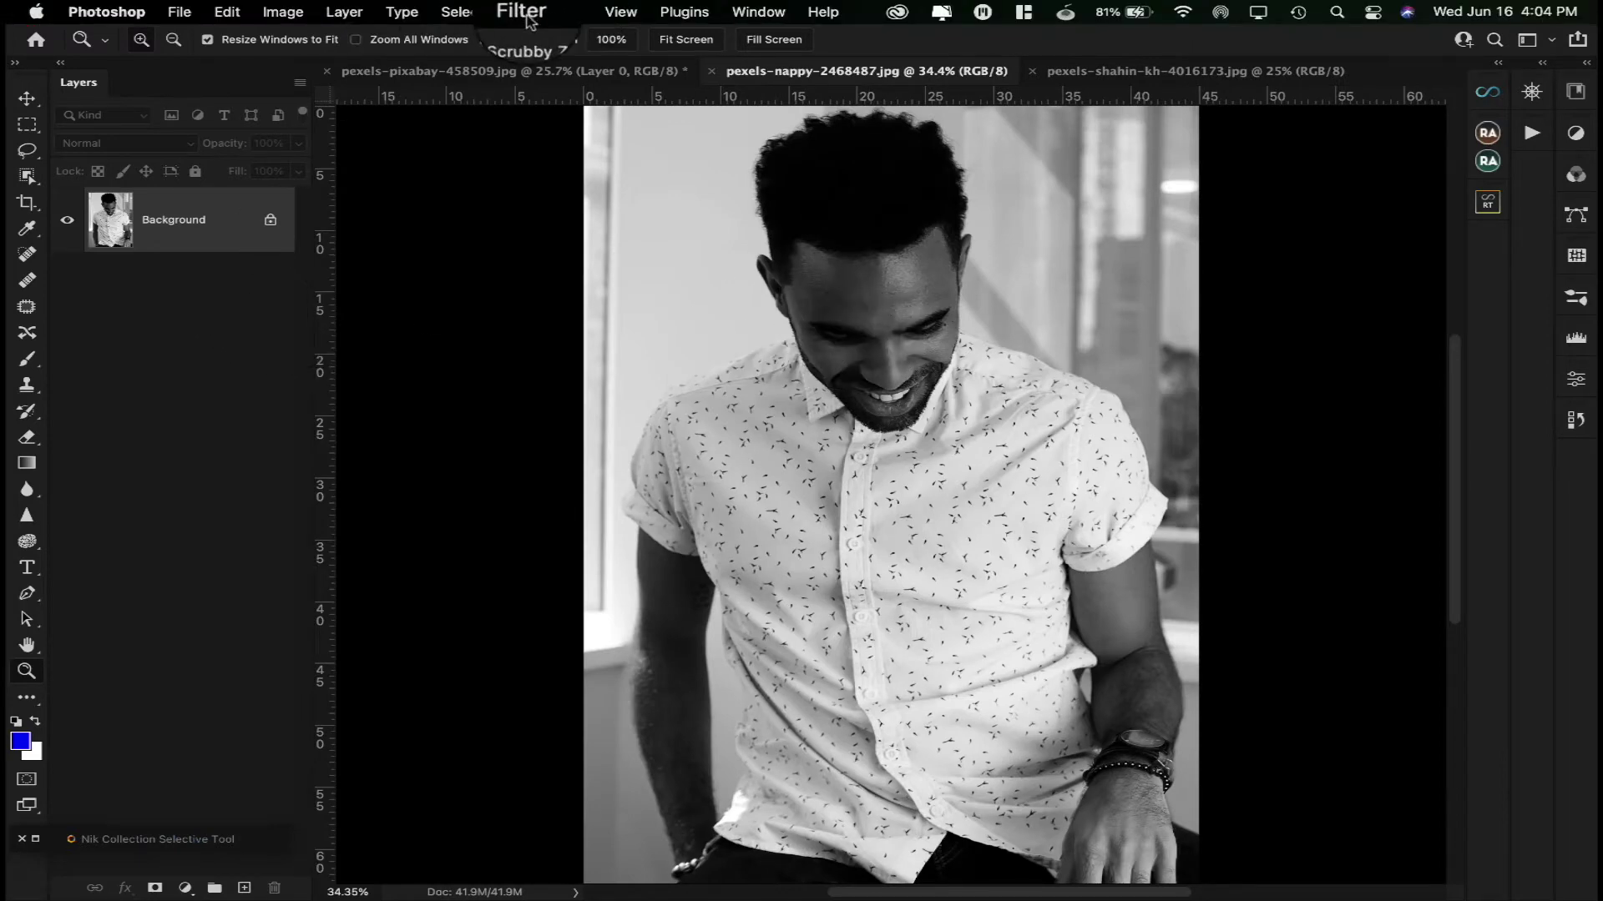
click(523, 11)
click(557, 99)
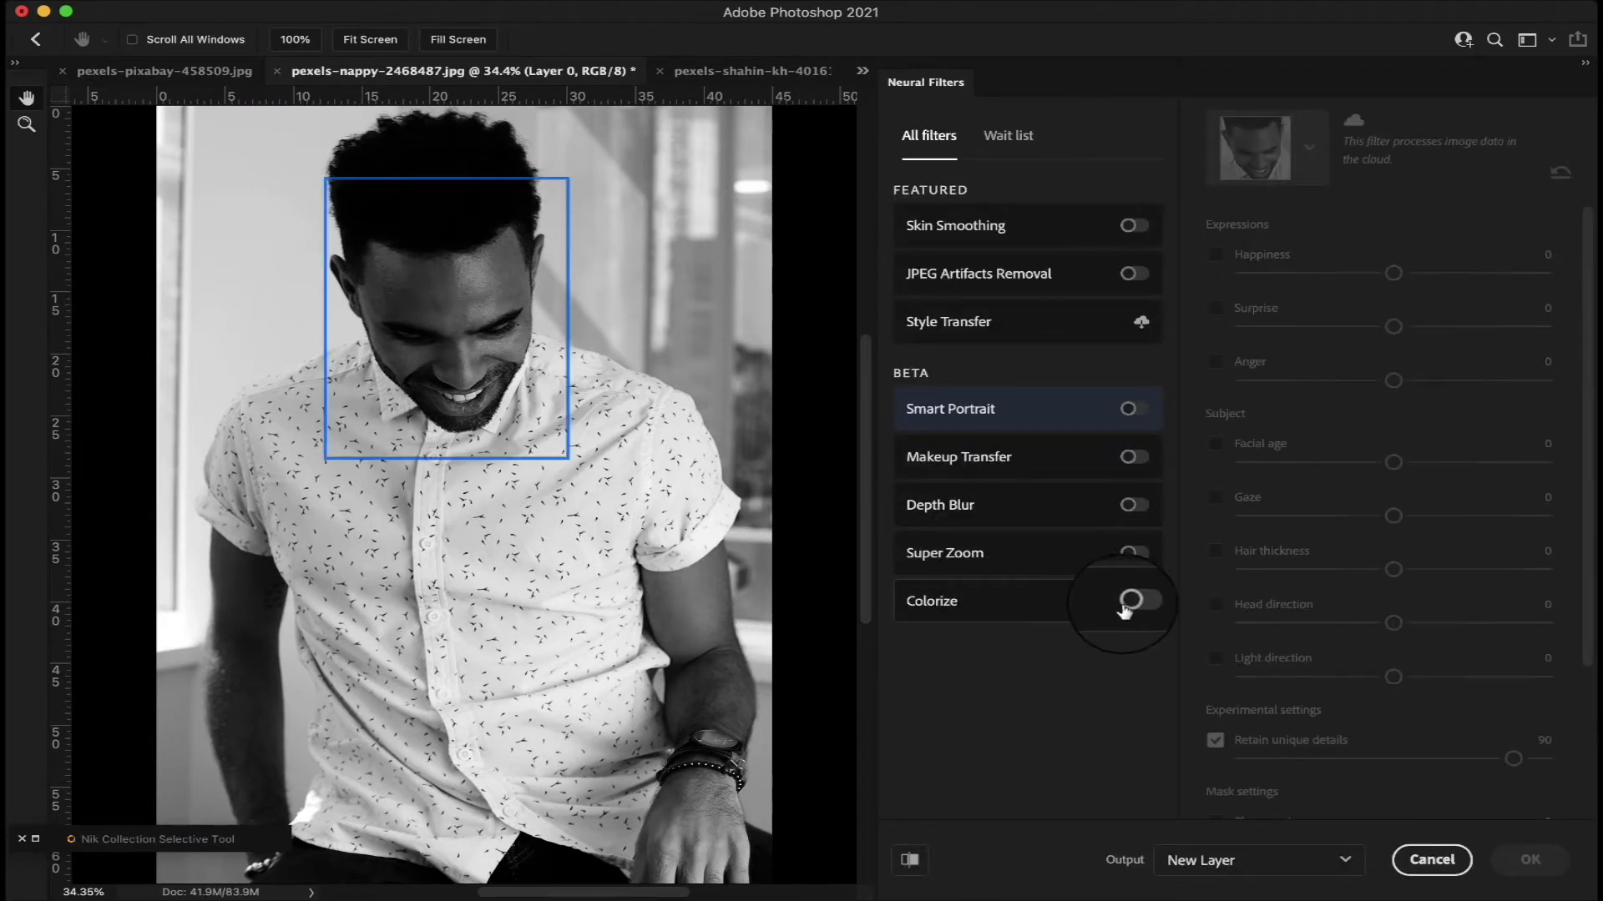
Colorize the man's portrait onto a new layer with saturation -3 and color artifact reduction 7
click(1133, 603)
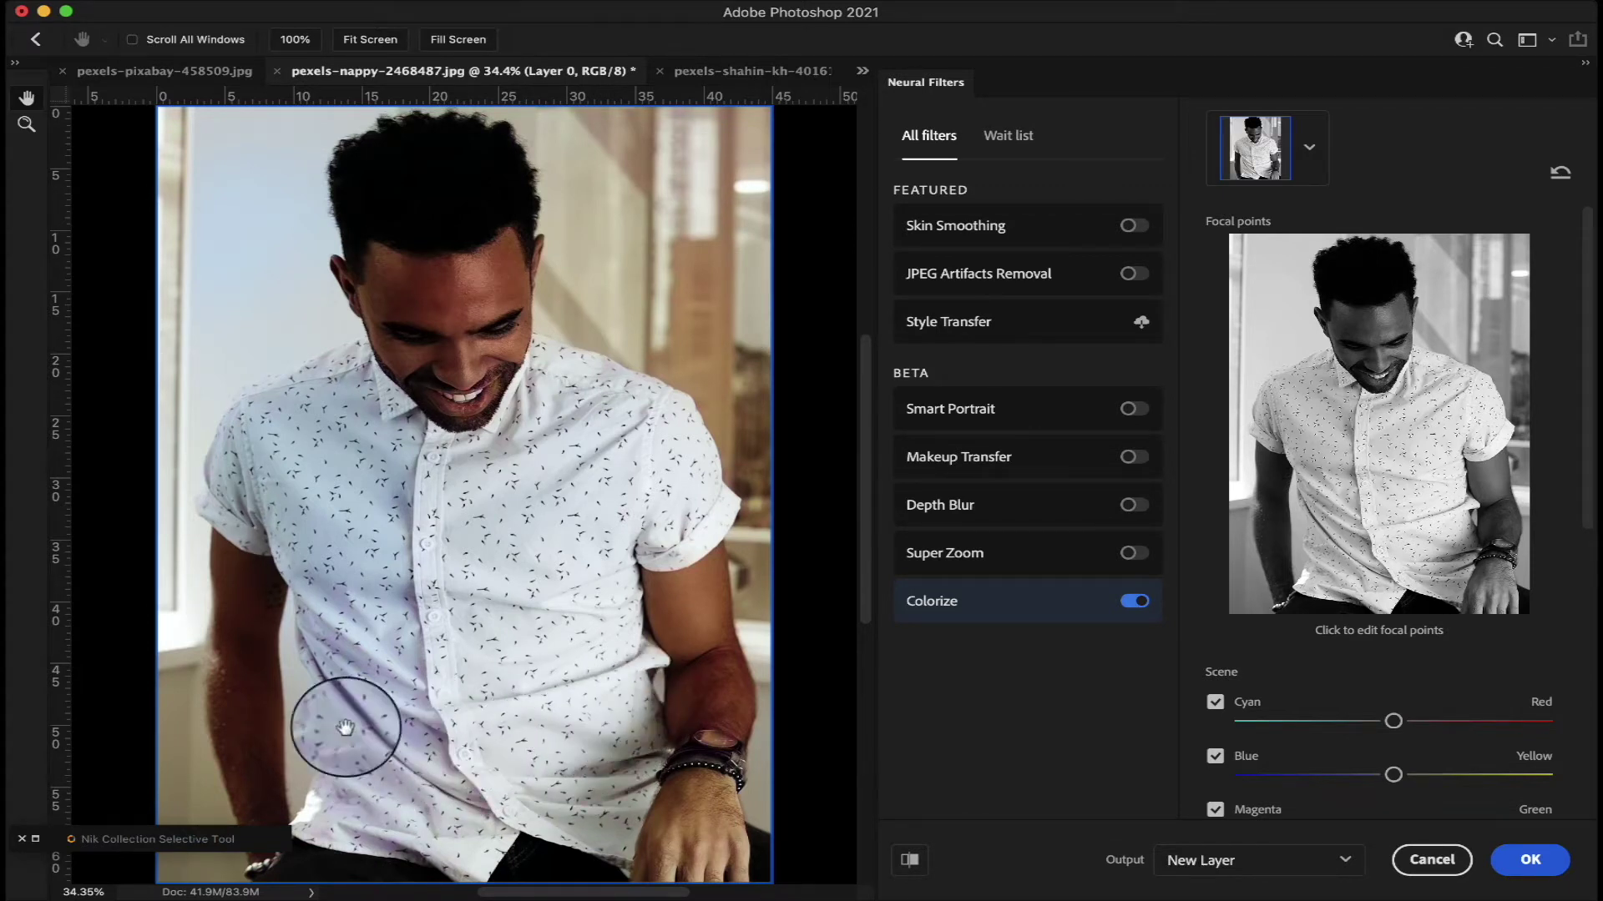
scroll(1354, 589, down, 3)
scroll(1354, 590, down, 3)
scroll(1354, 589, up, 2)
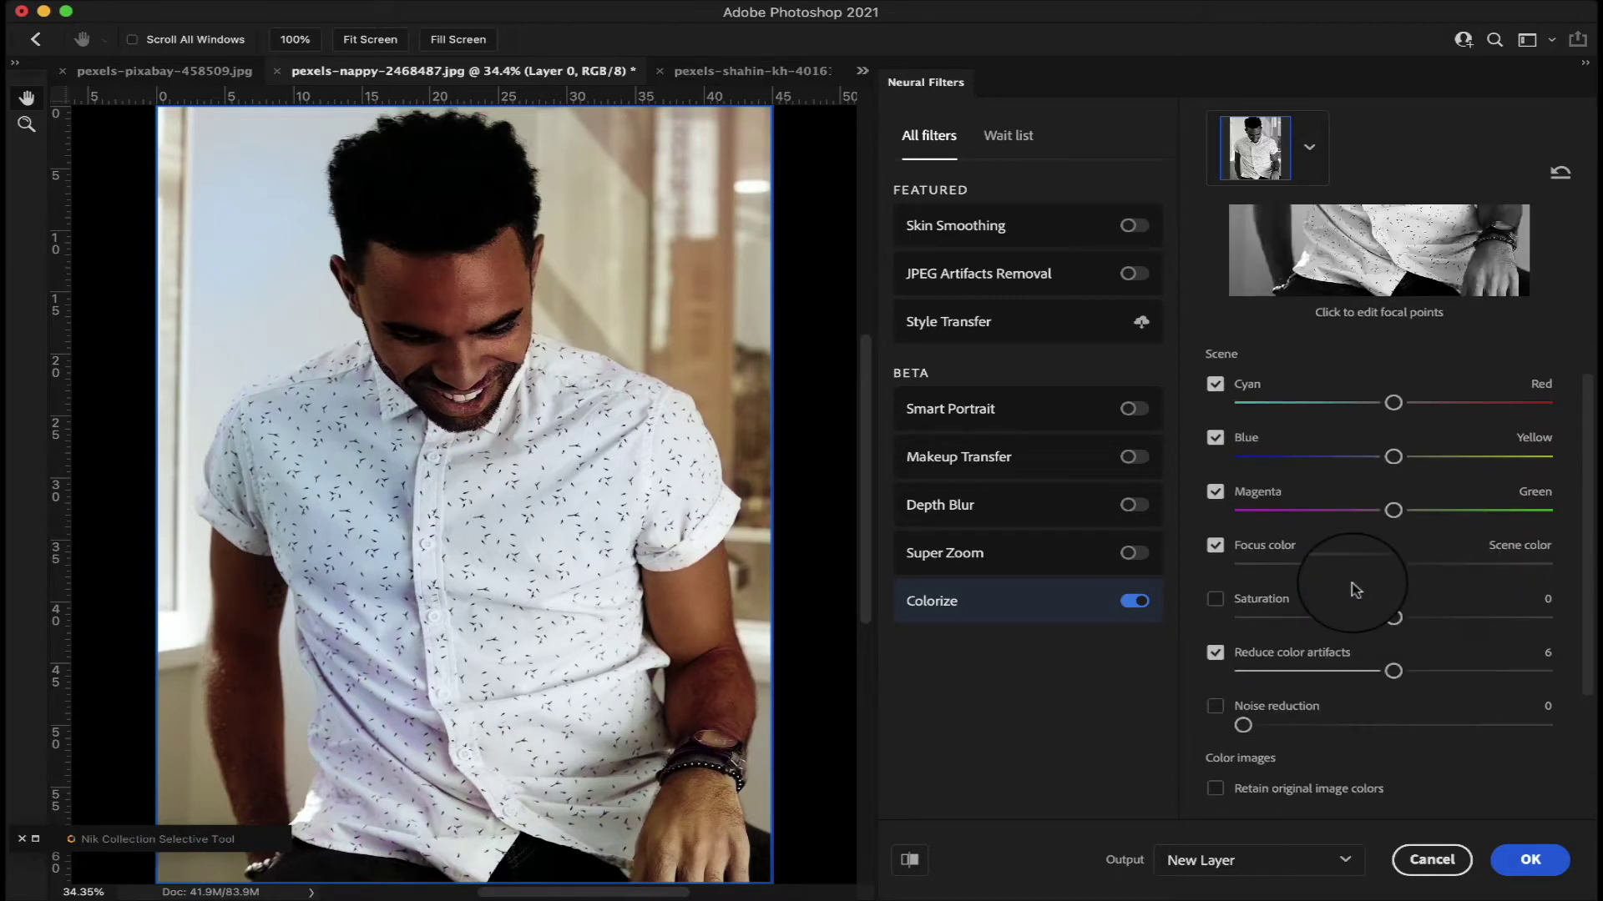
click(1393, 603)
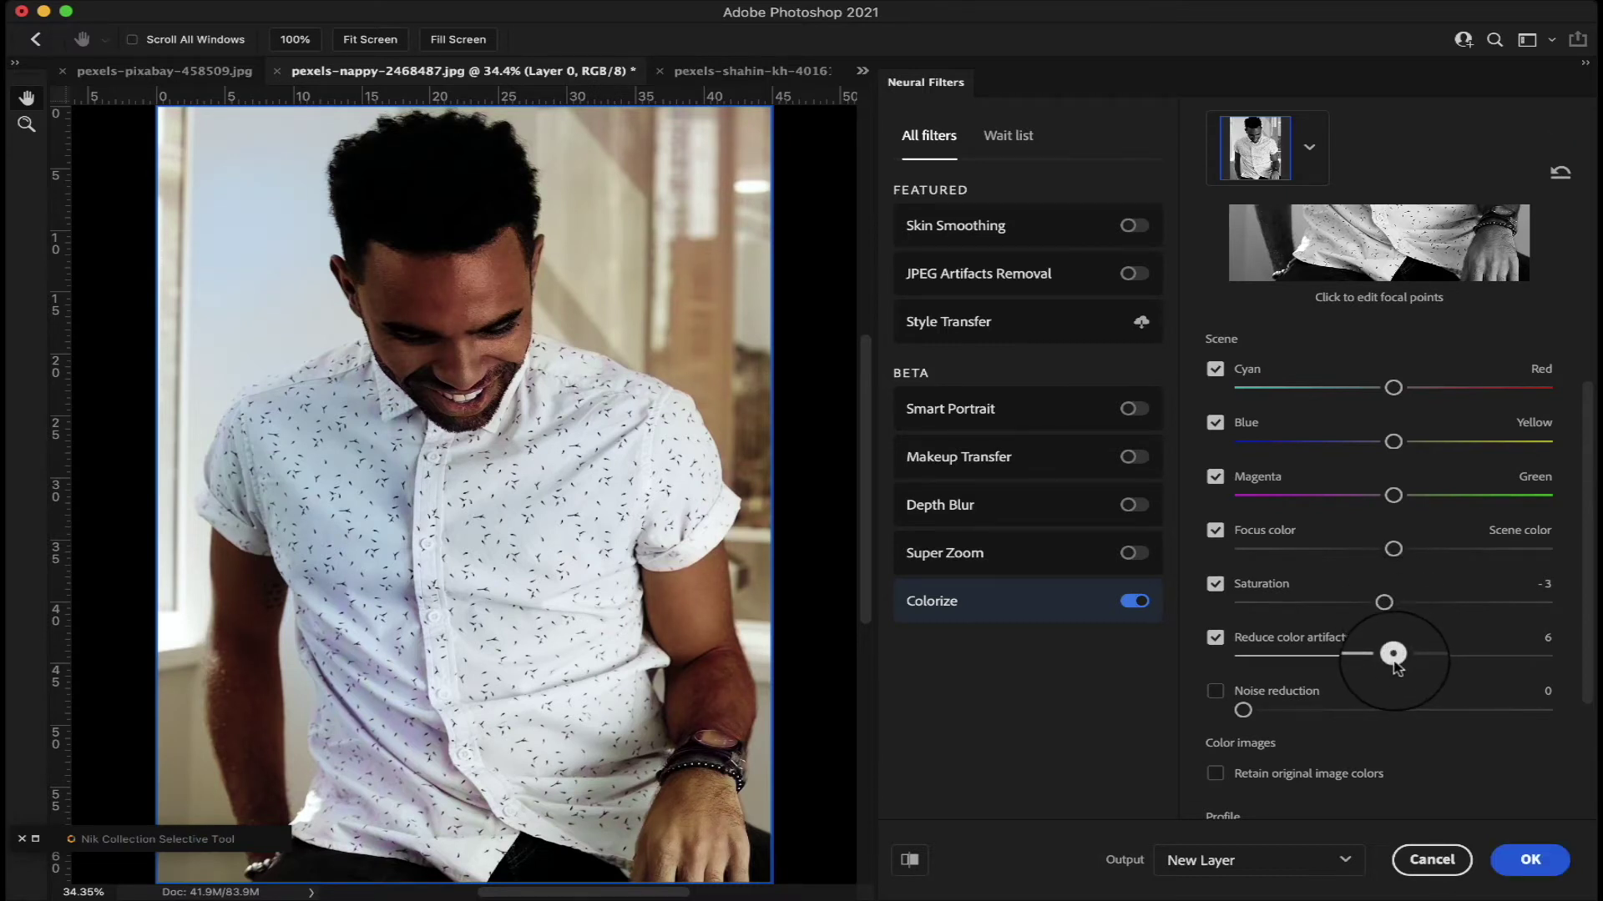
drag(1396, 665, 1409, 659)
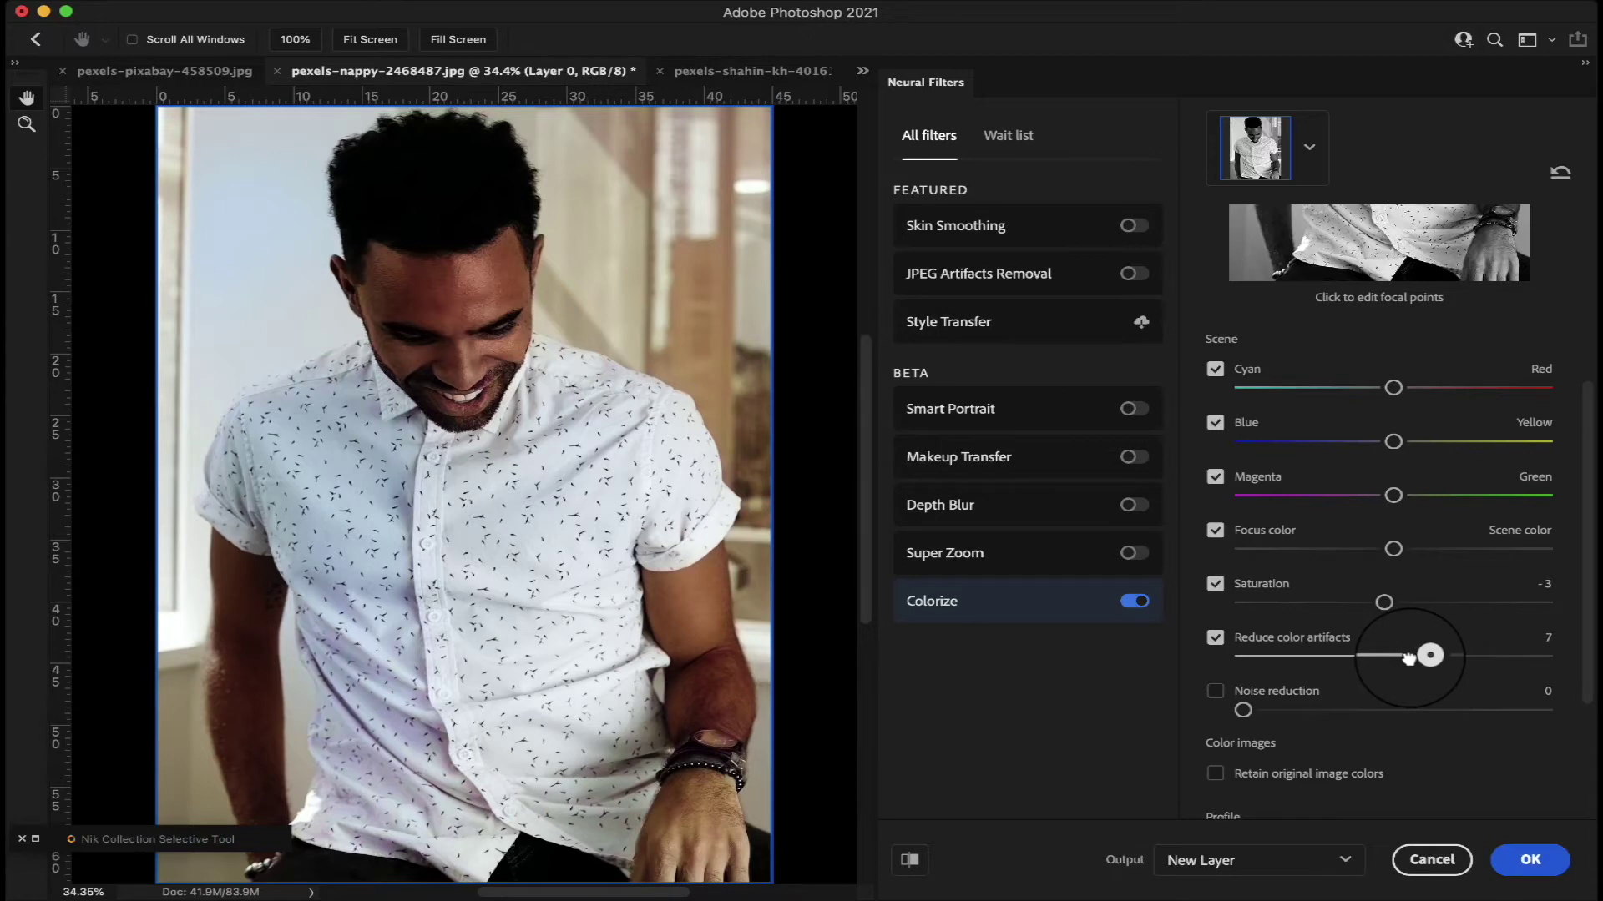
click(1530, 859)
drag(857, 309, 860, 313)
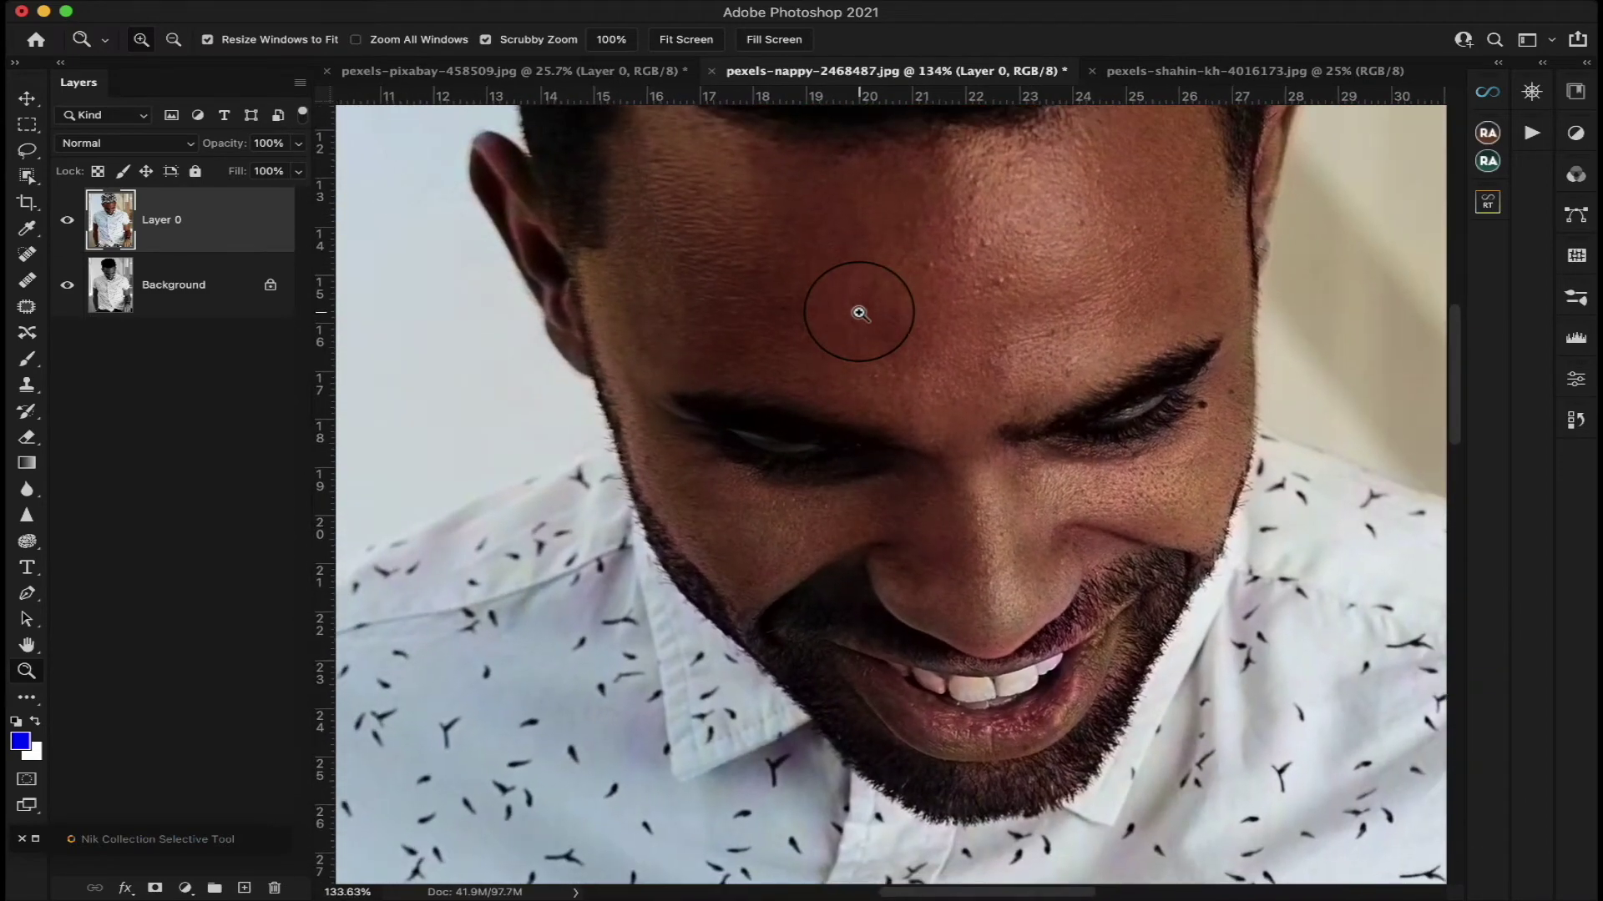
click(962, 680)
click(960, 677)
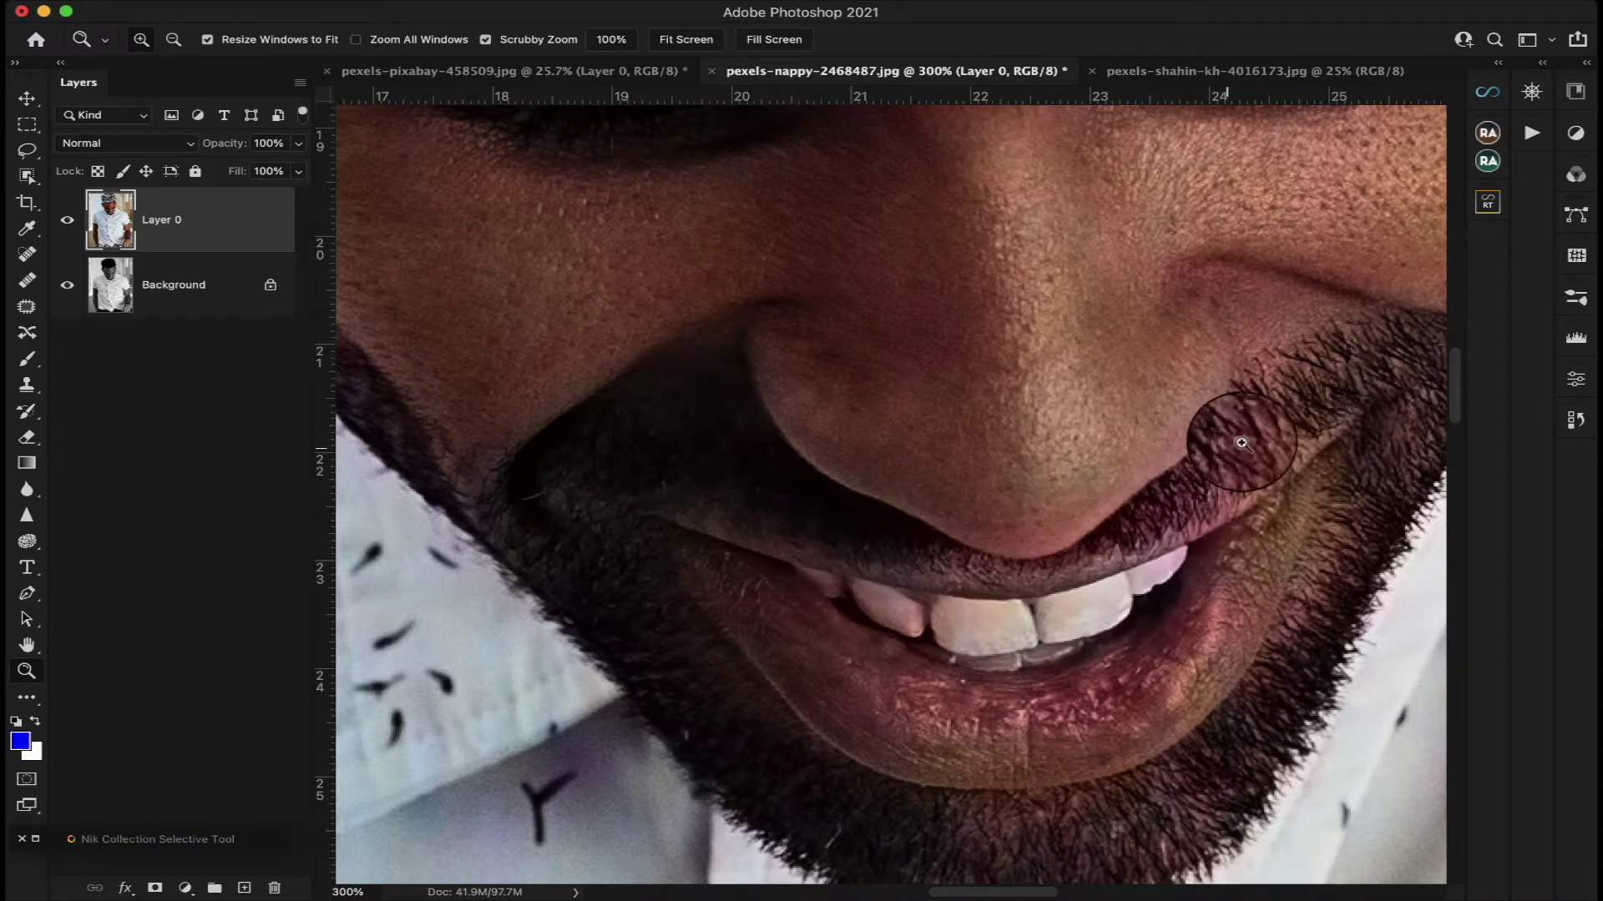
scroll(1047, 609, down, 5)
scroll(1056, 606, up, 3)
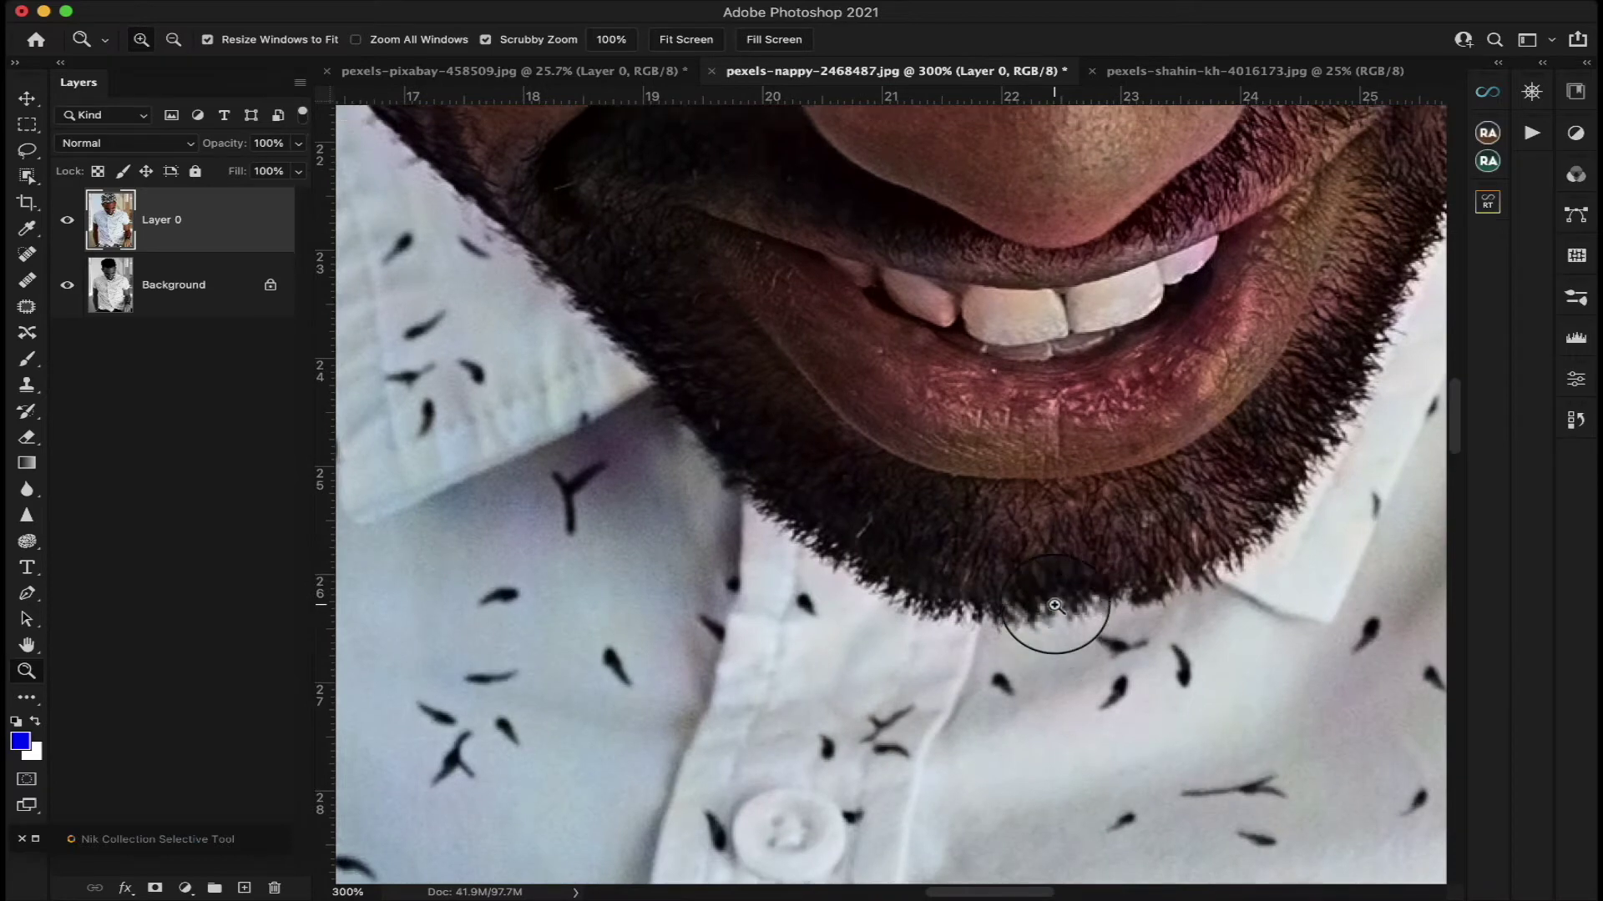
scroll(1056, 606, down, 20)
scroll(1056, 606, left, 8)
scroll(1055, 606, down, 20)
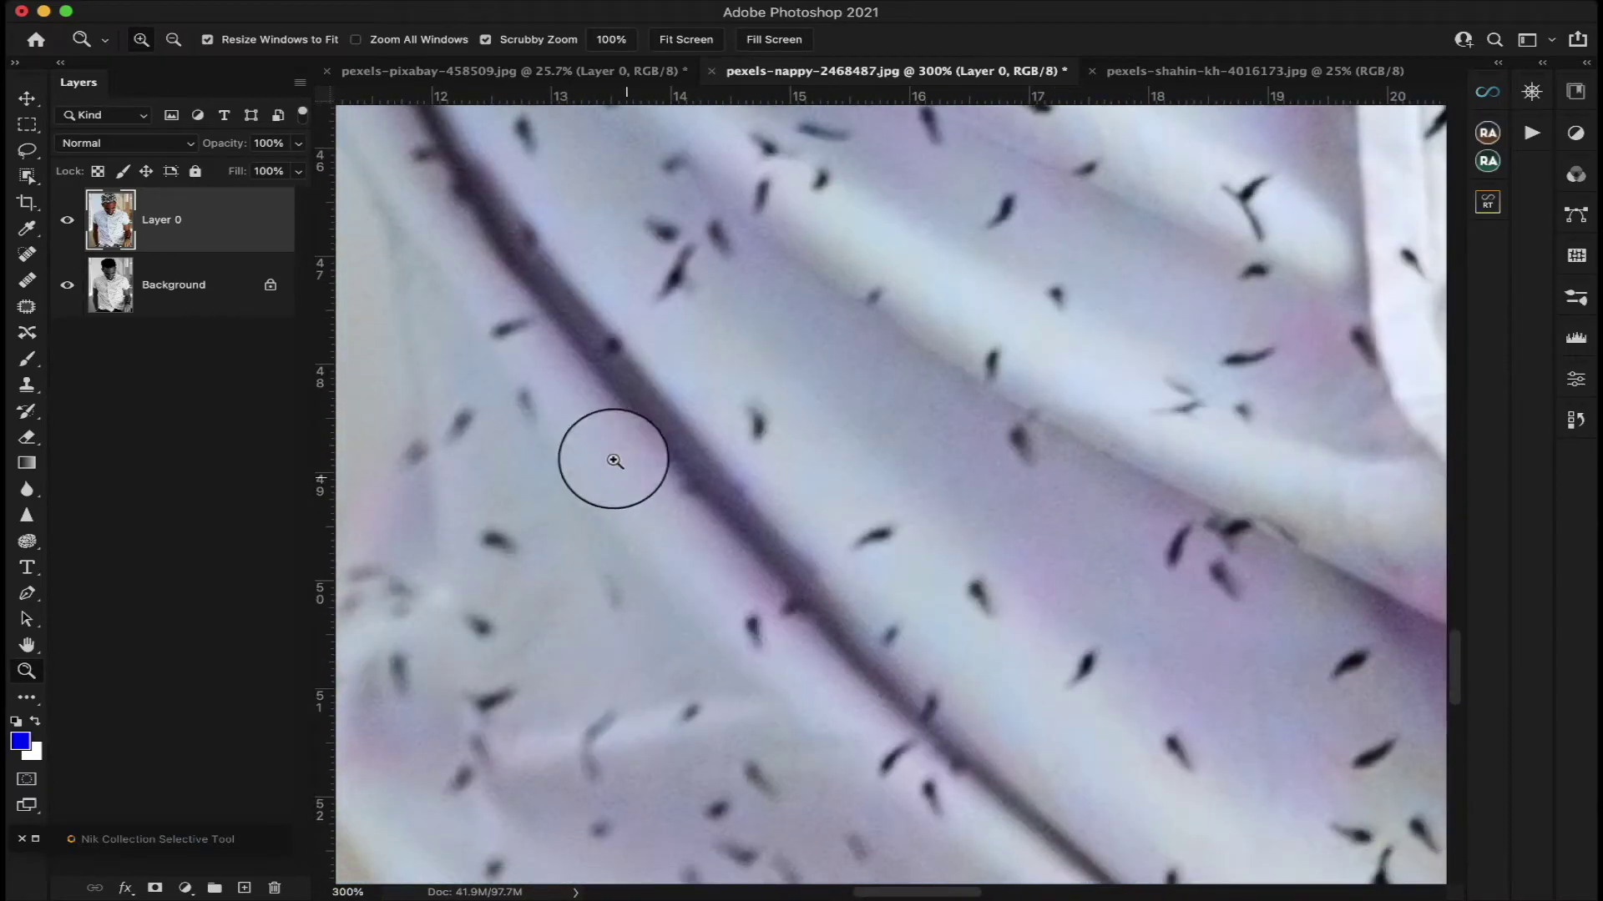
scroll(1132, 523, up, 12)
scroll(1132, 524, left, 3)
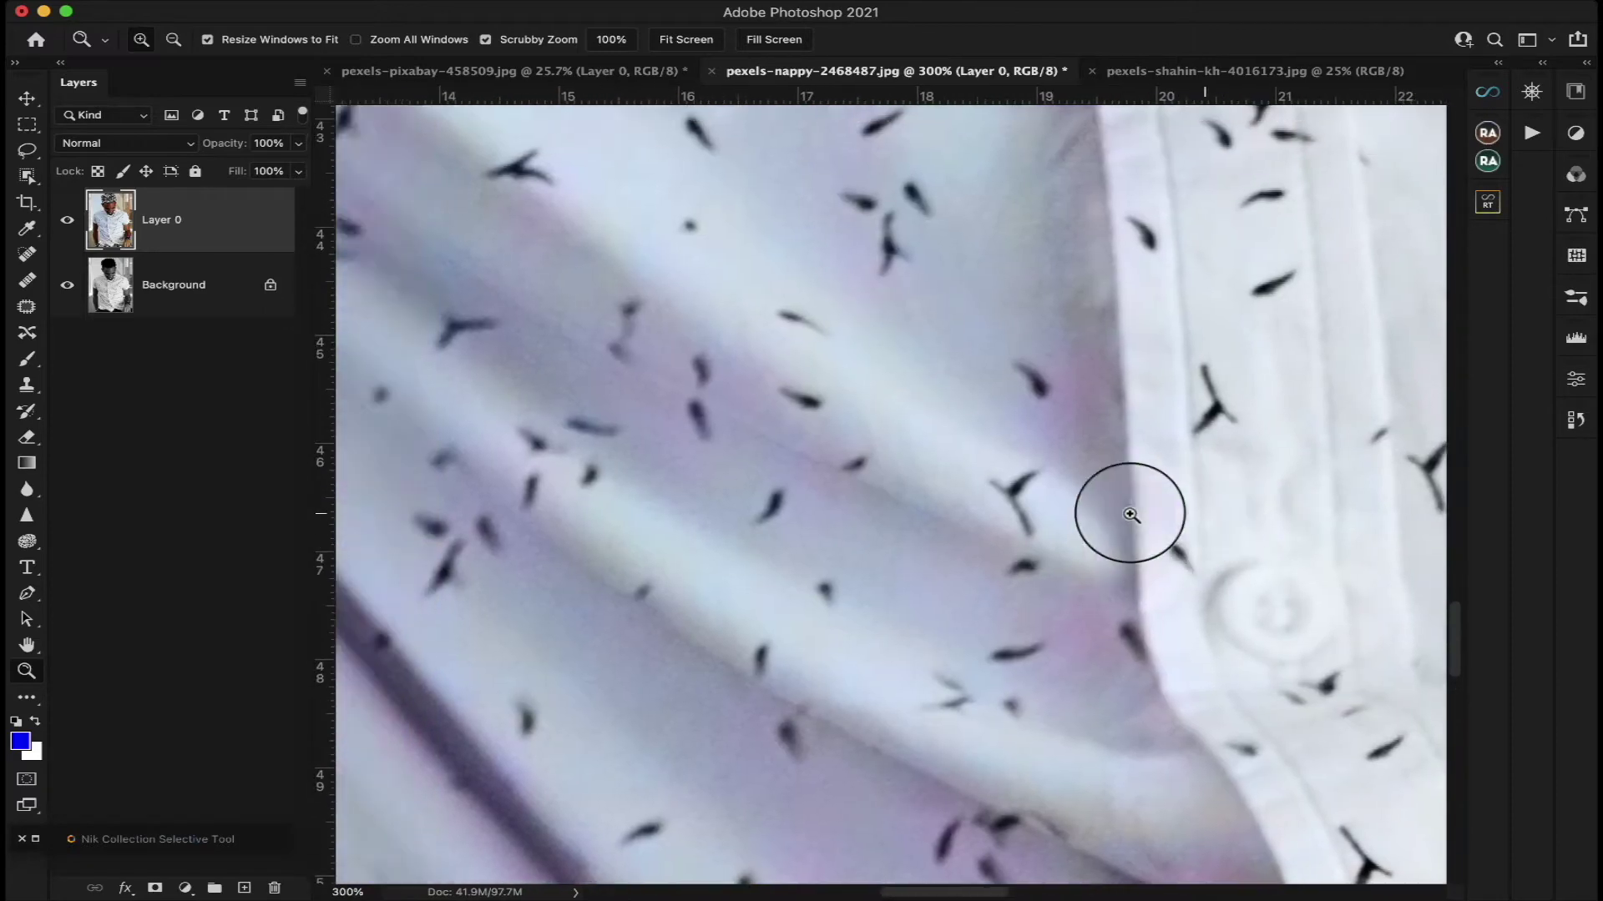
scroll(1131, 515, up, 4)
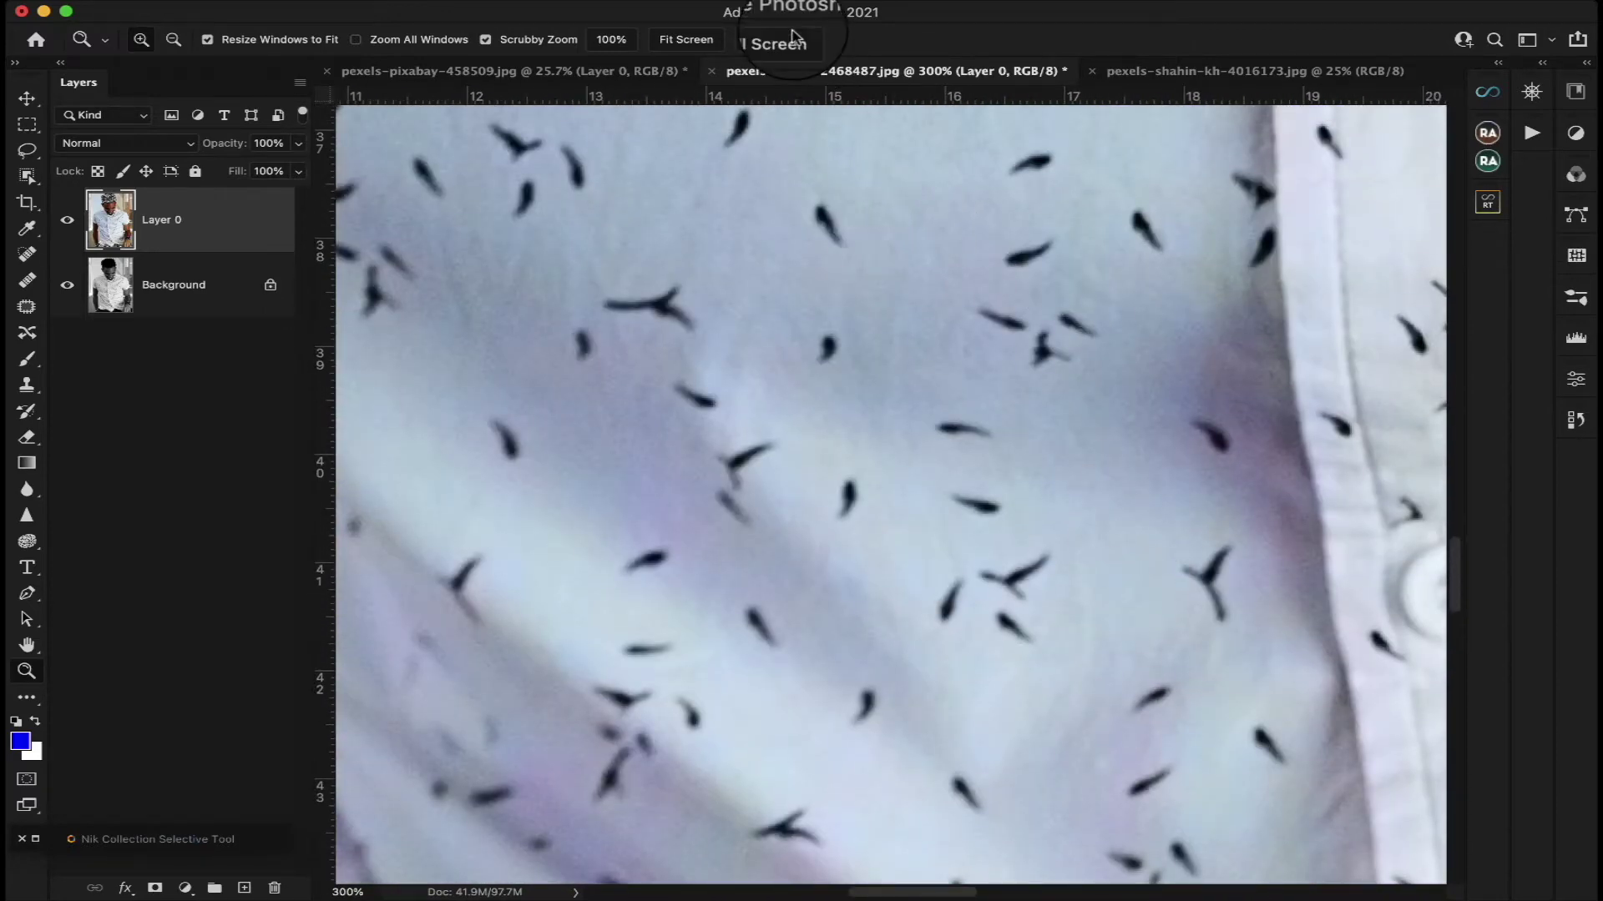
click(673, 41)
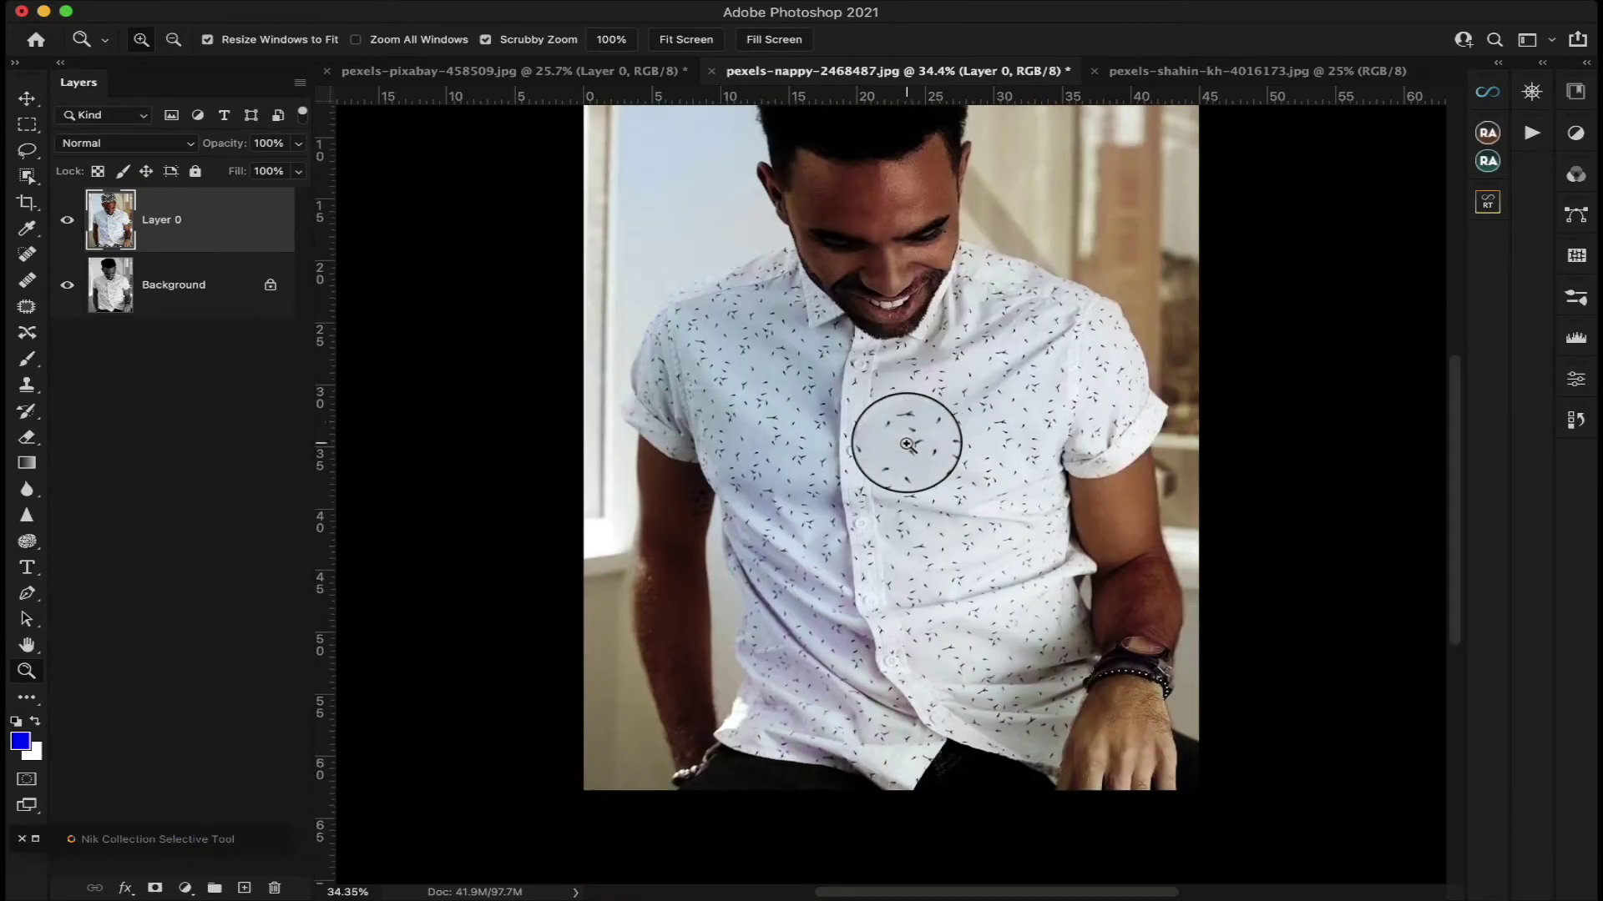
scroll(904, 440, up, 2)
scroll(830, 621, down, 1)
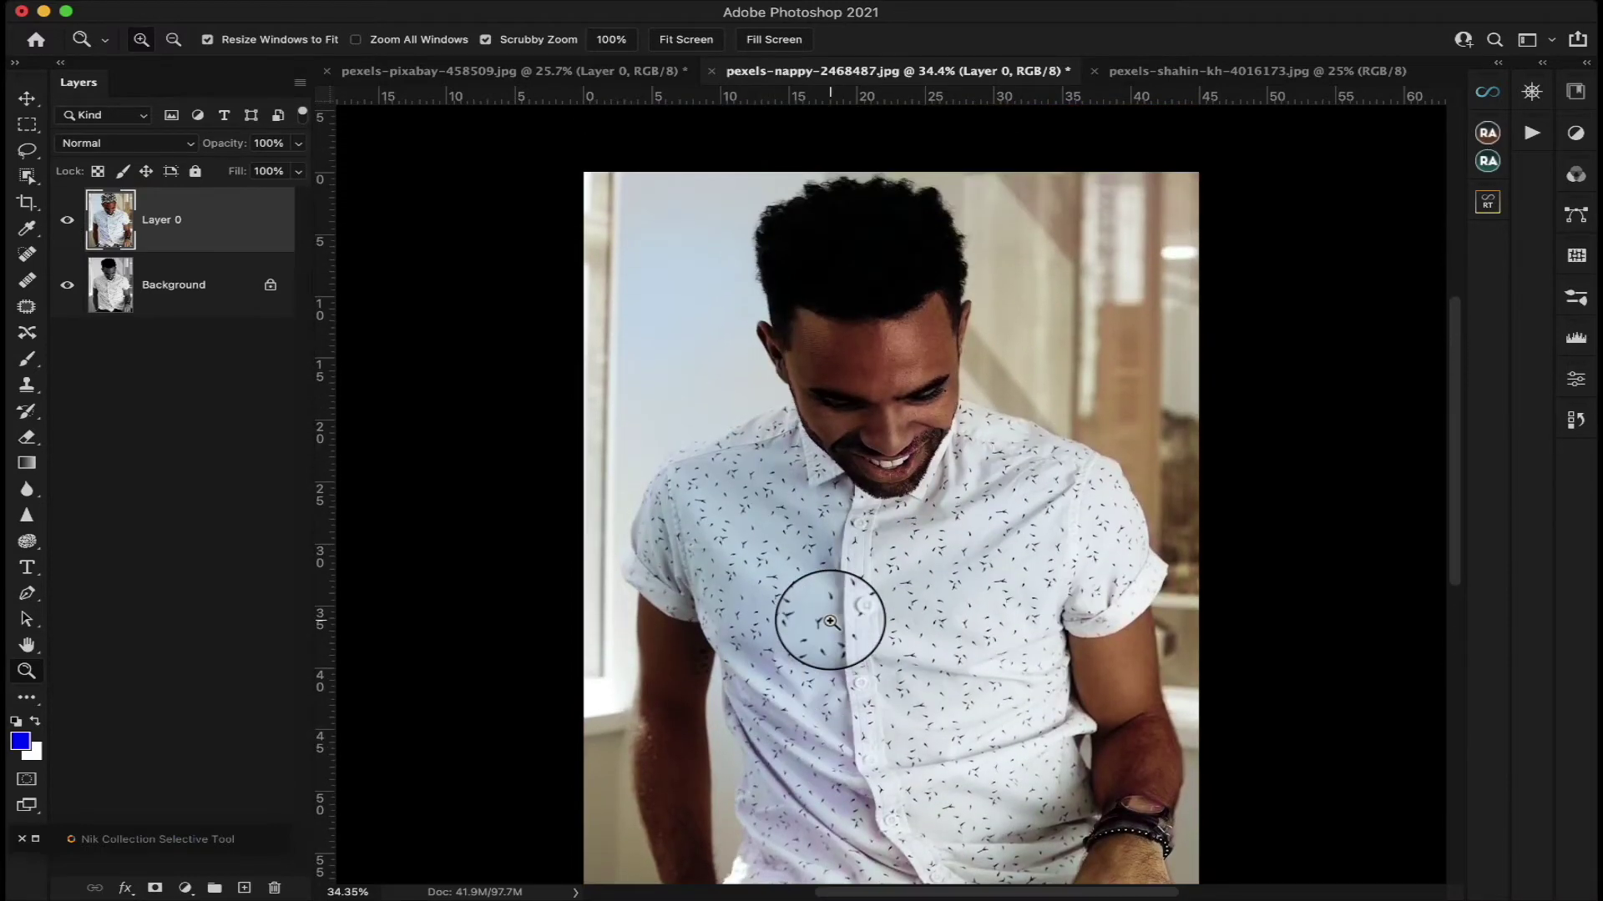
Switch to pexels-shahin-kh-4016173.jpg, zoom in to inspect the eye and lips, then fit to screen
click(1215, 75)
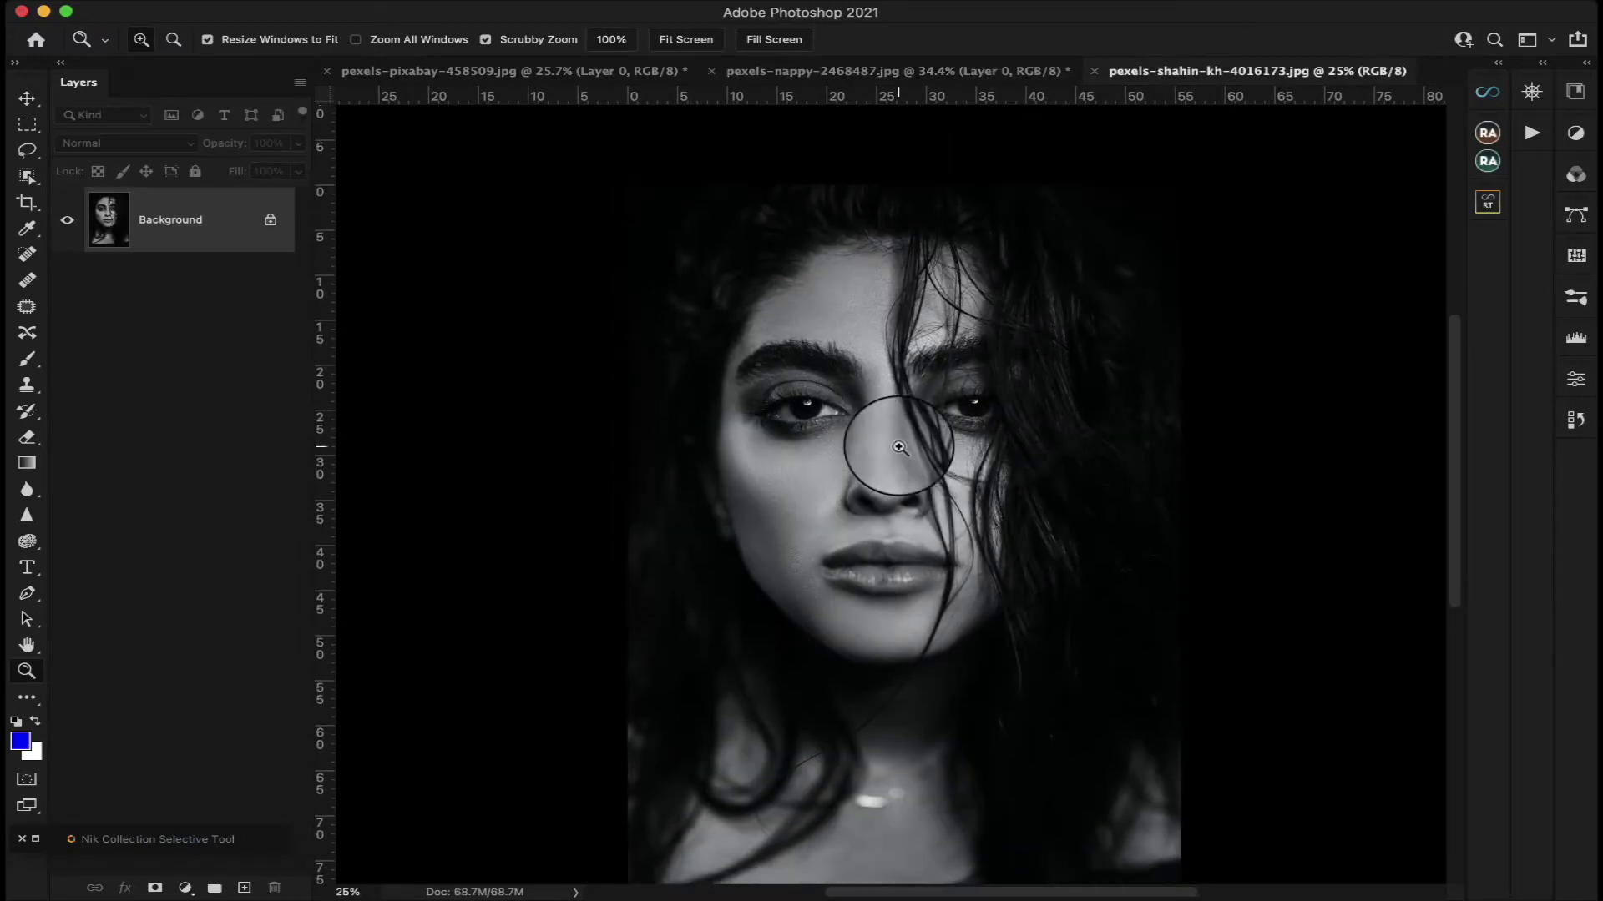
drag(780, 368, 793, 405)
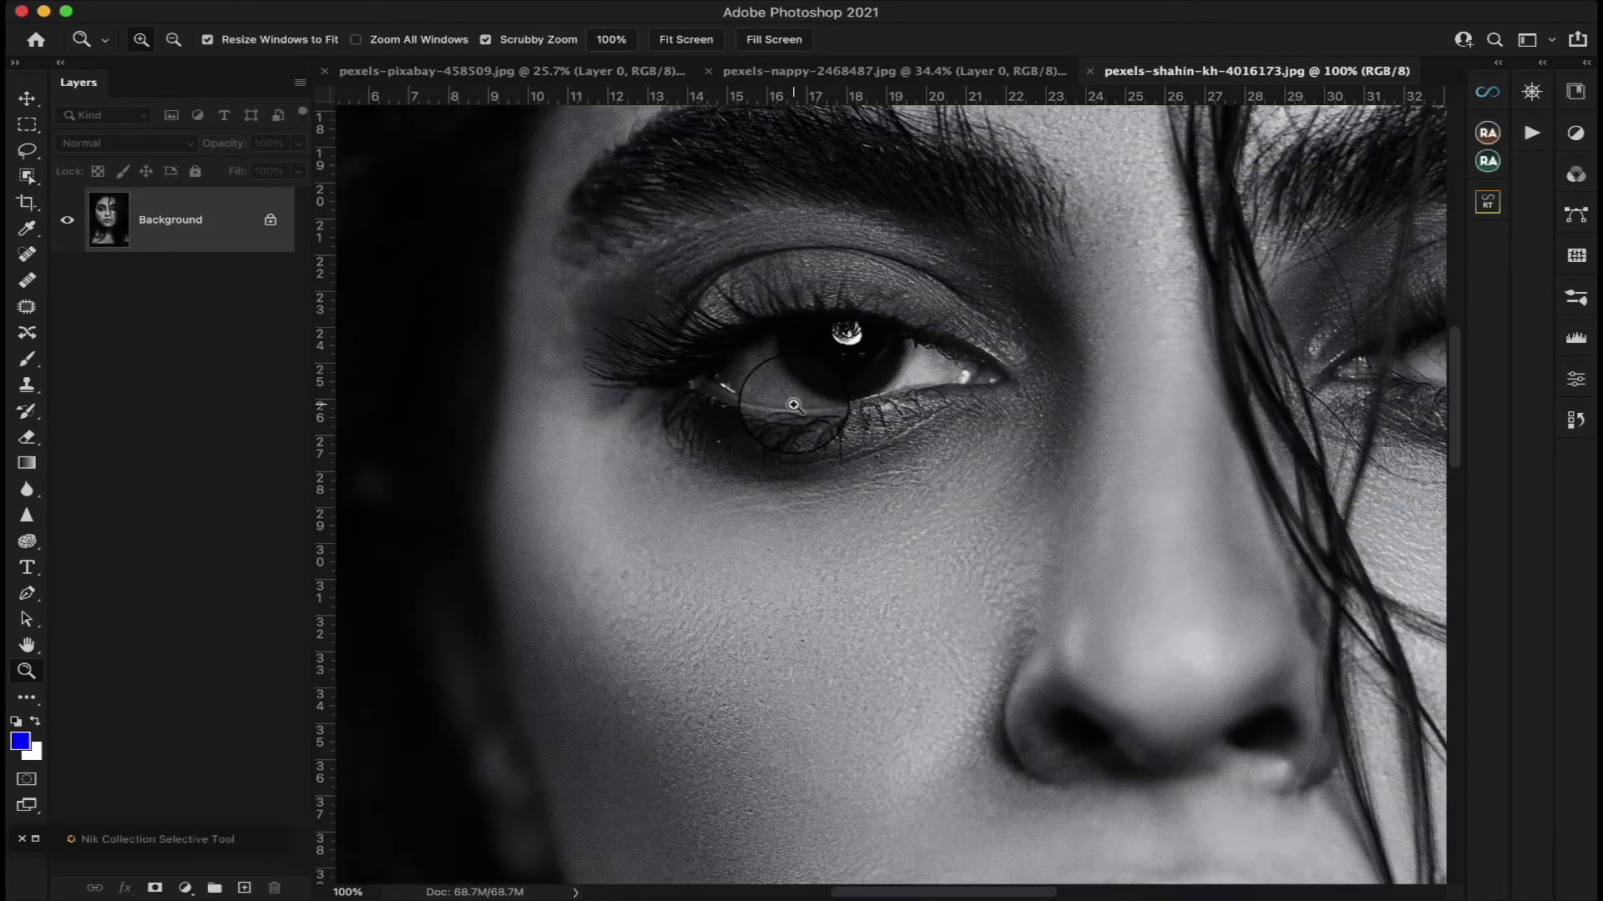
scroll(794, 406, down, 3)
scroll(794, 406, right, 5)
scroll(793, 406, left, 5)
scroll(794, 406, up, 3)
scroll(794, 406, down, 10)
scroll(793, 406, down, 5)
scroll(794, 405, up, 12)
scroll(794, 406, right, 5)
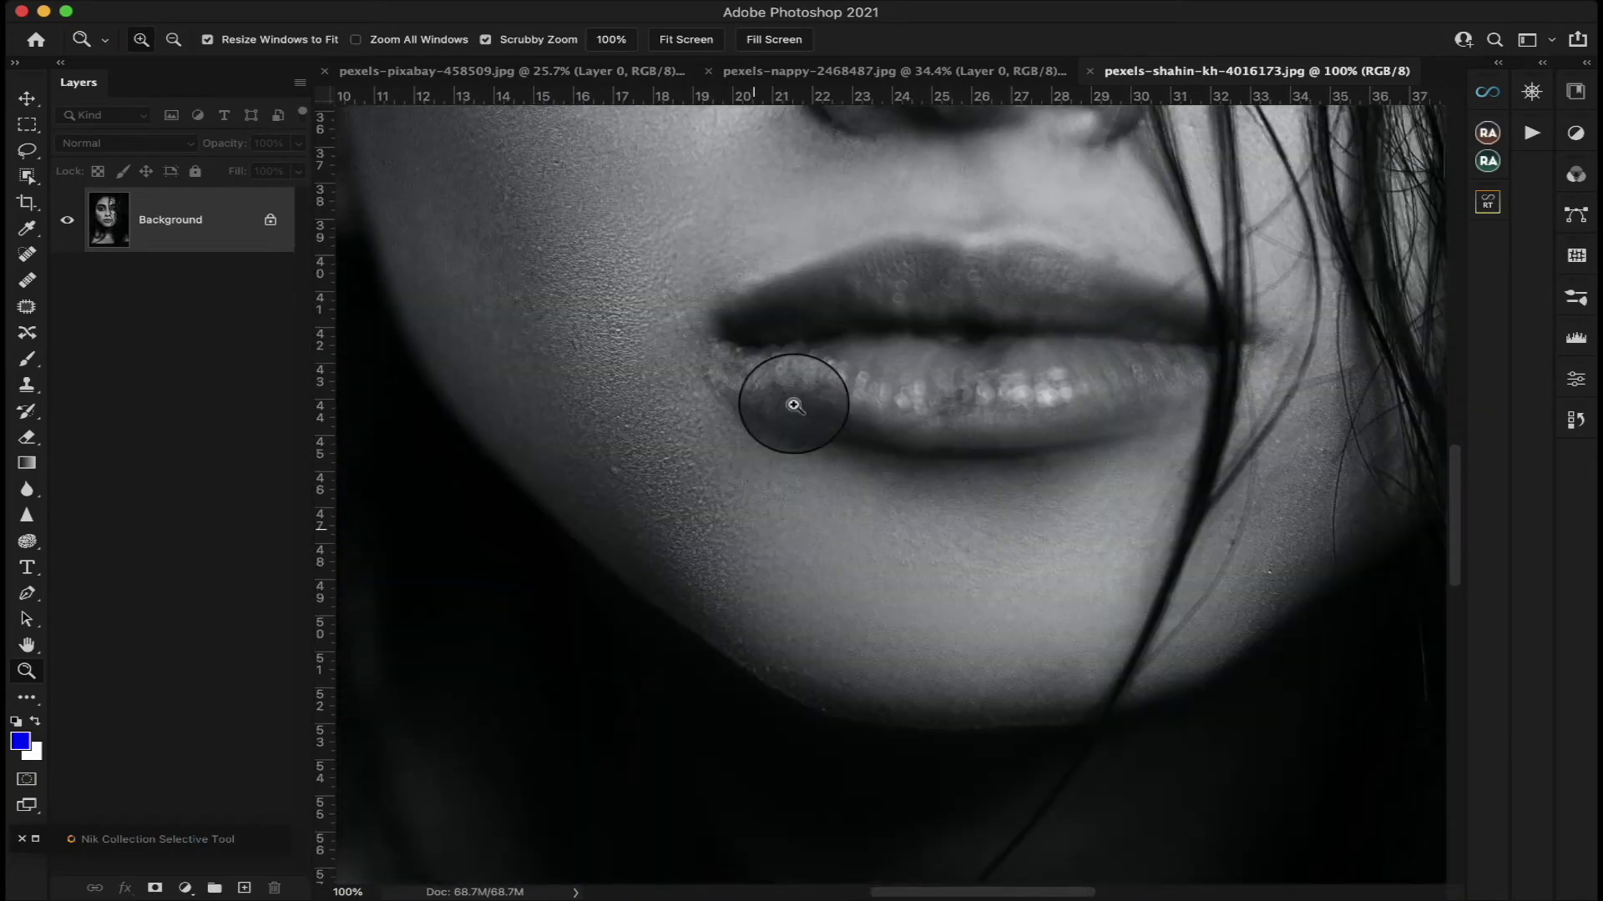
click(686, 39)
Reapply the last Neural Filters Colorize to the woman's portrait from the Filter menu
mouse_move(413, 10)
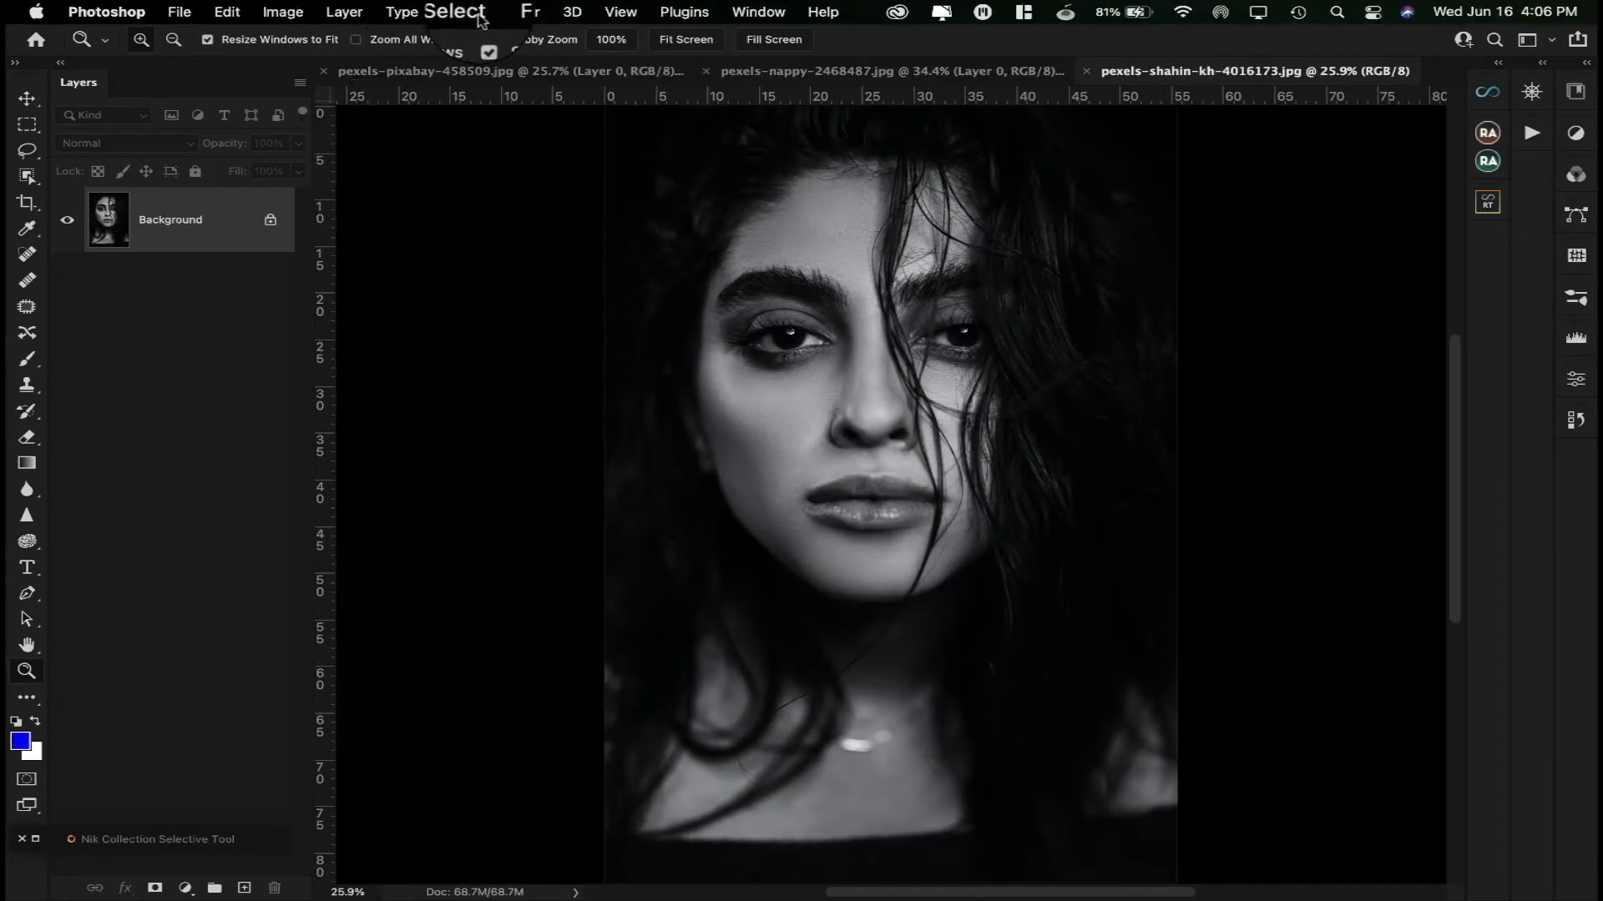
click(518, 17)
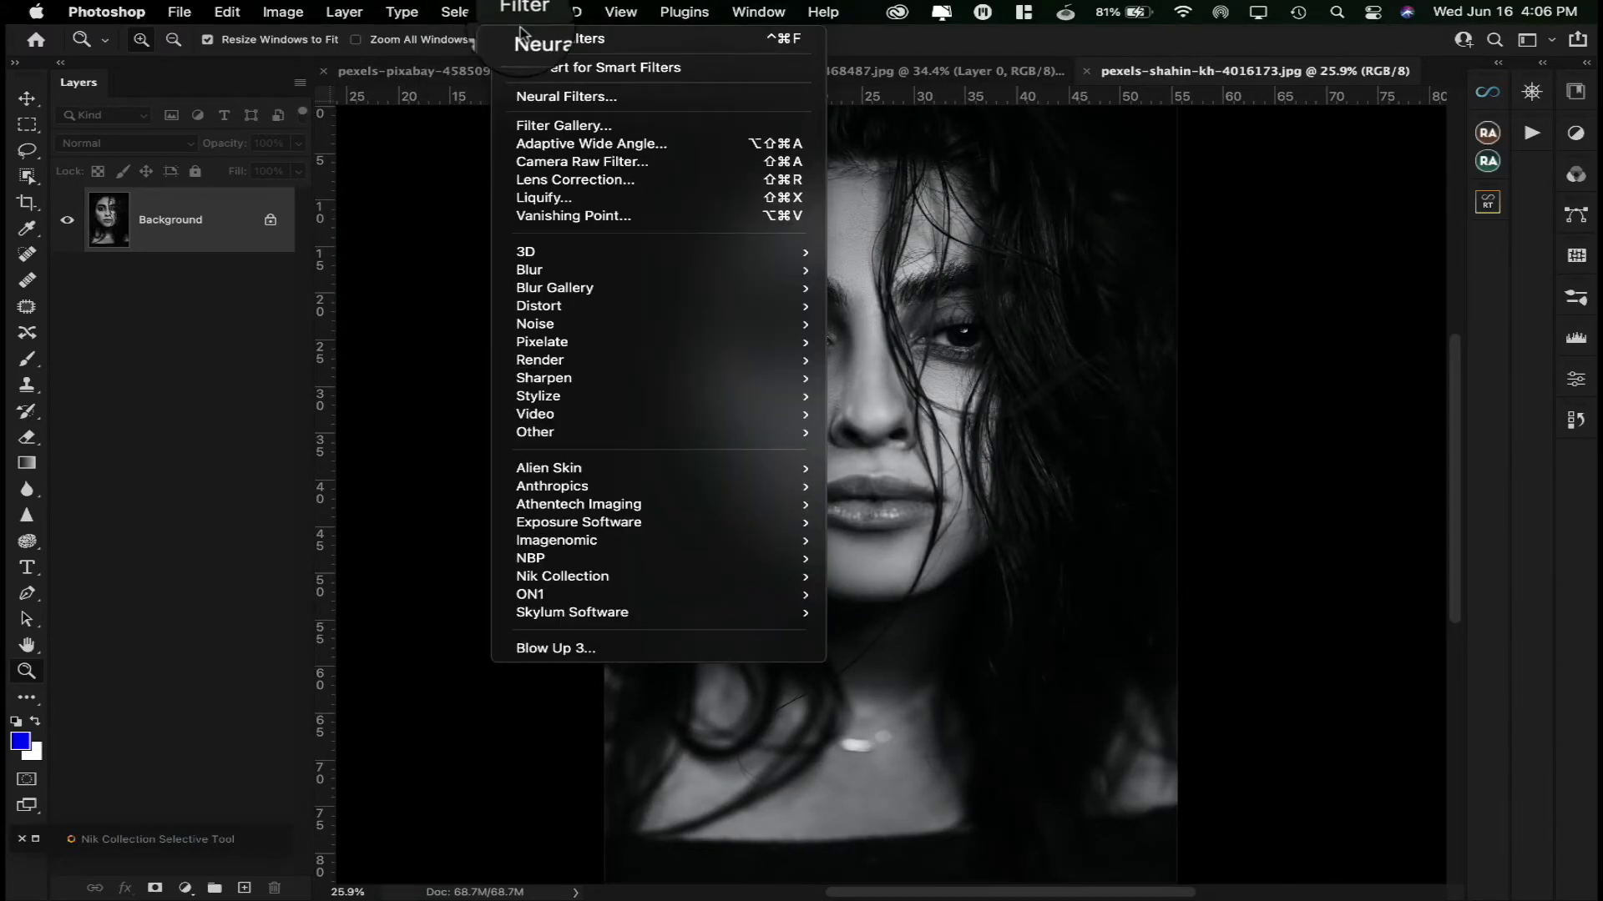
click(553, 39)
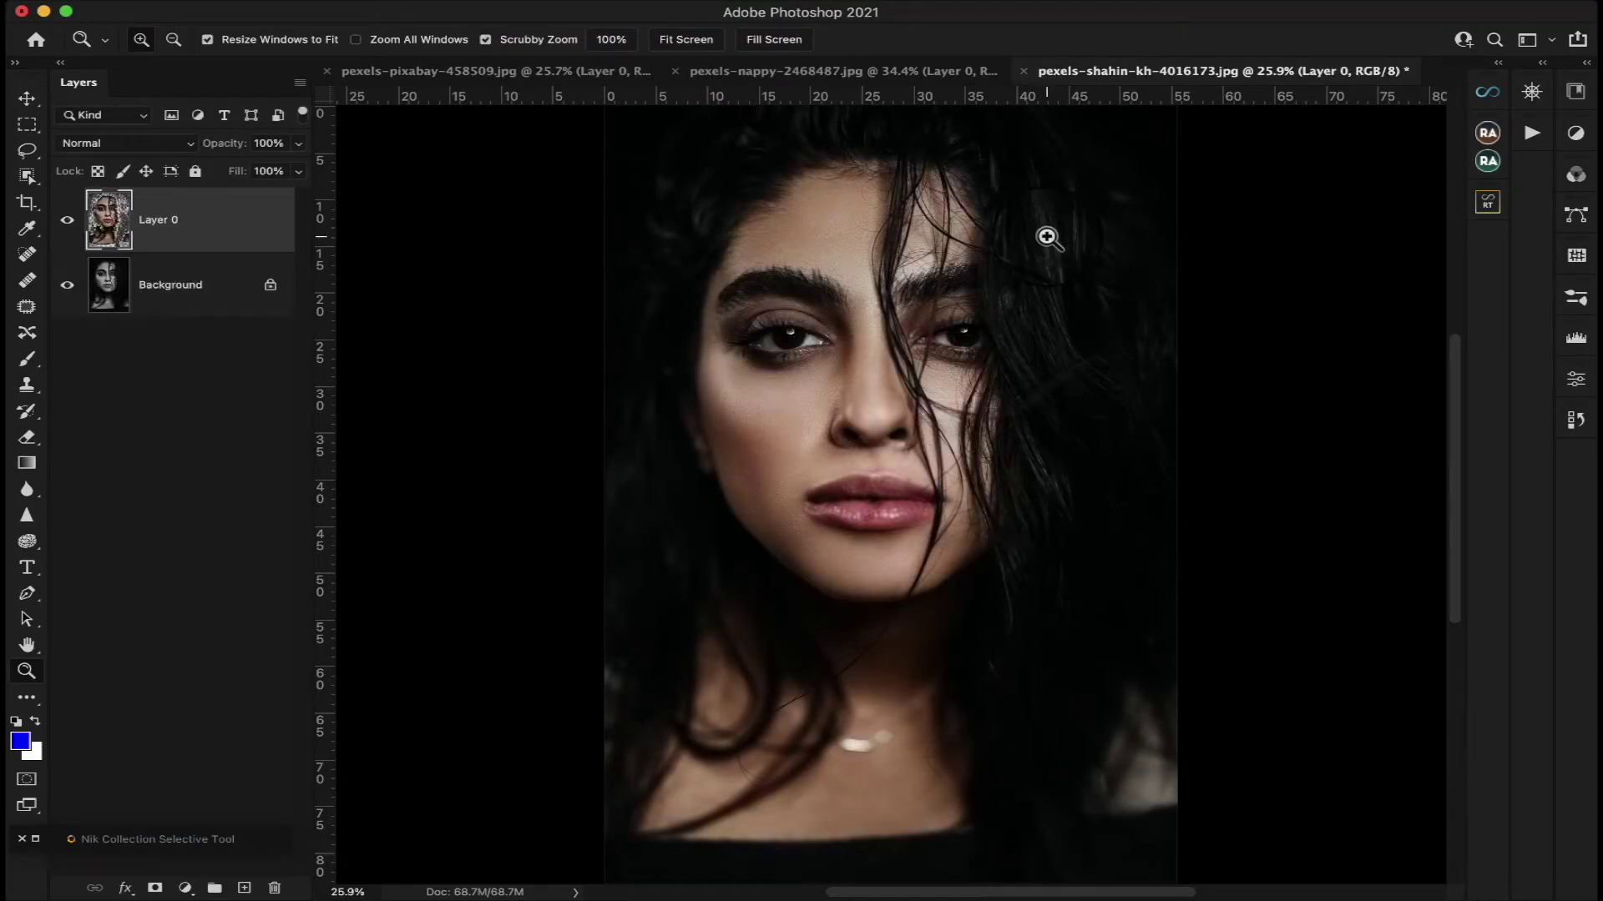
Zoom in on the woman's eyes and pan around to inspect the colorized result
click(827, 431)
click(827, 431)
click(826, 431)
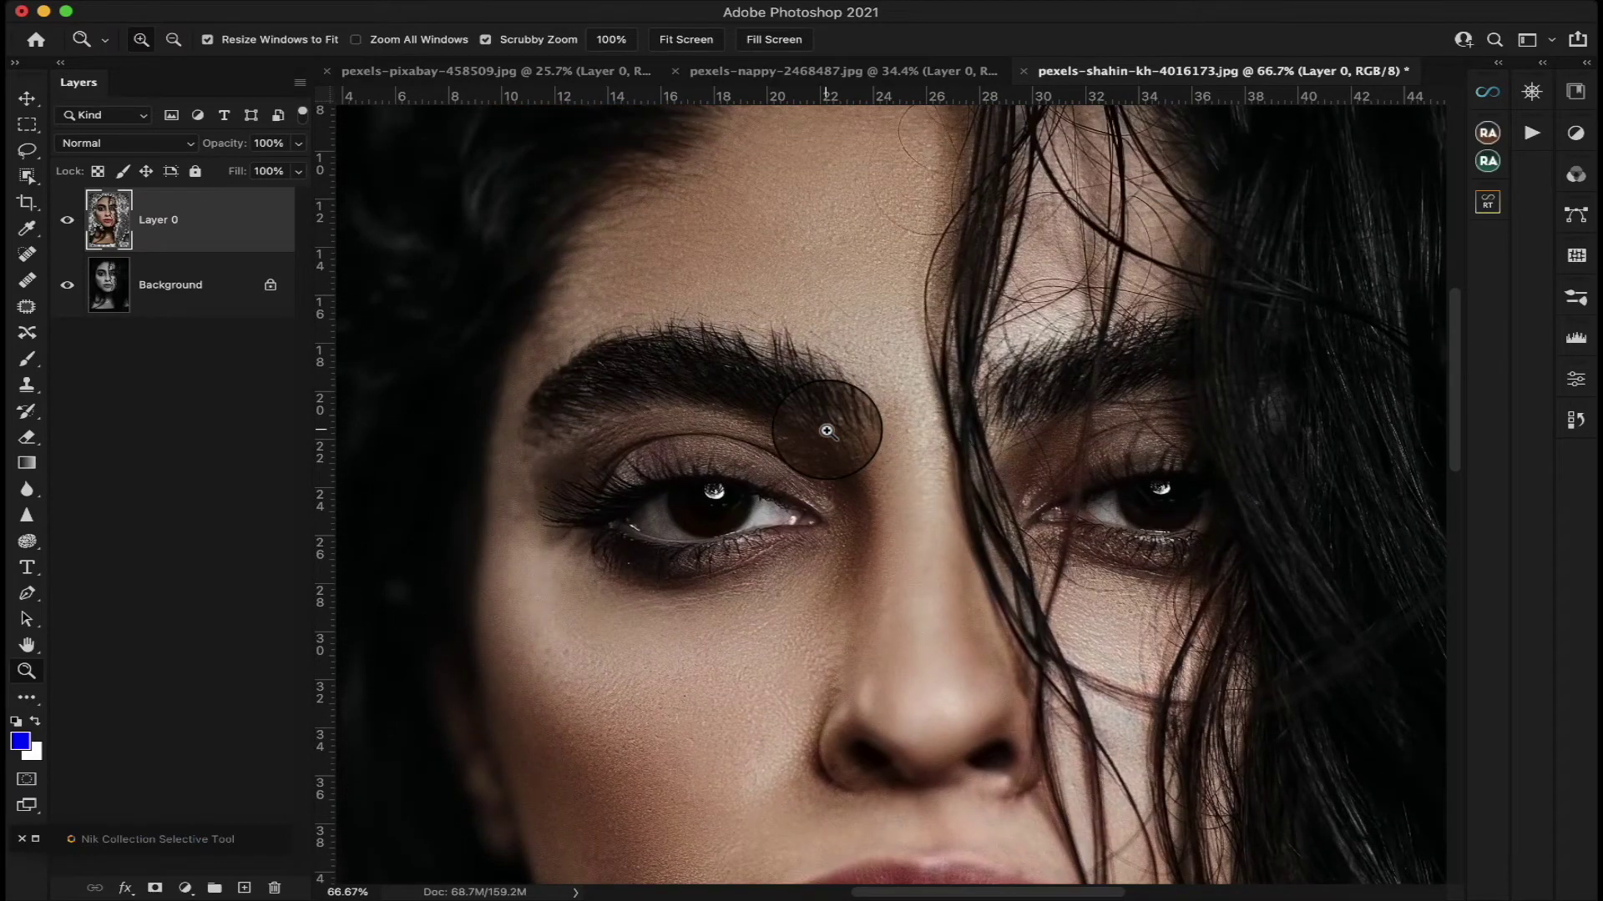
scroll(827, 431, down, 5)
scroll(827, 430, up, 3)
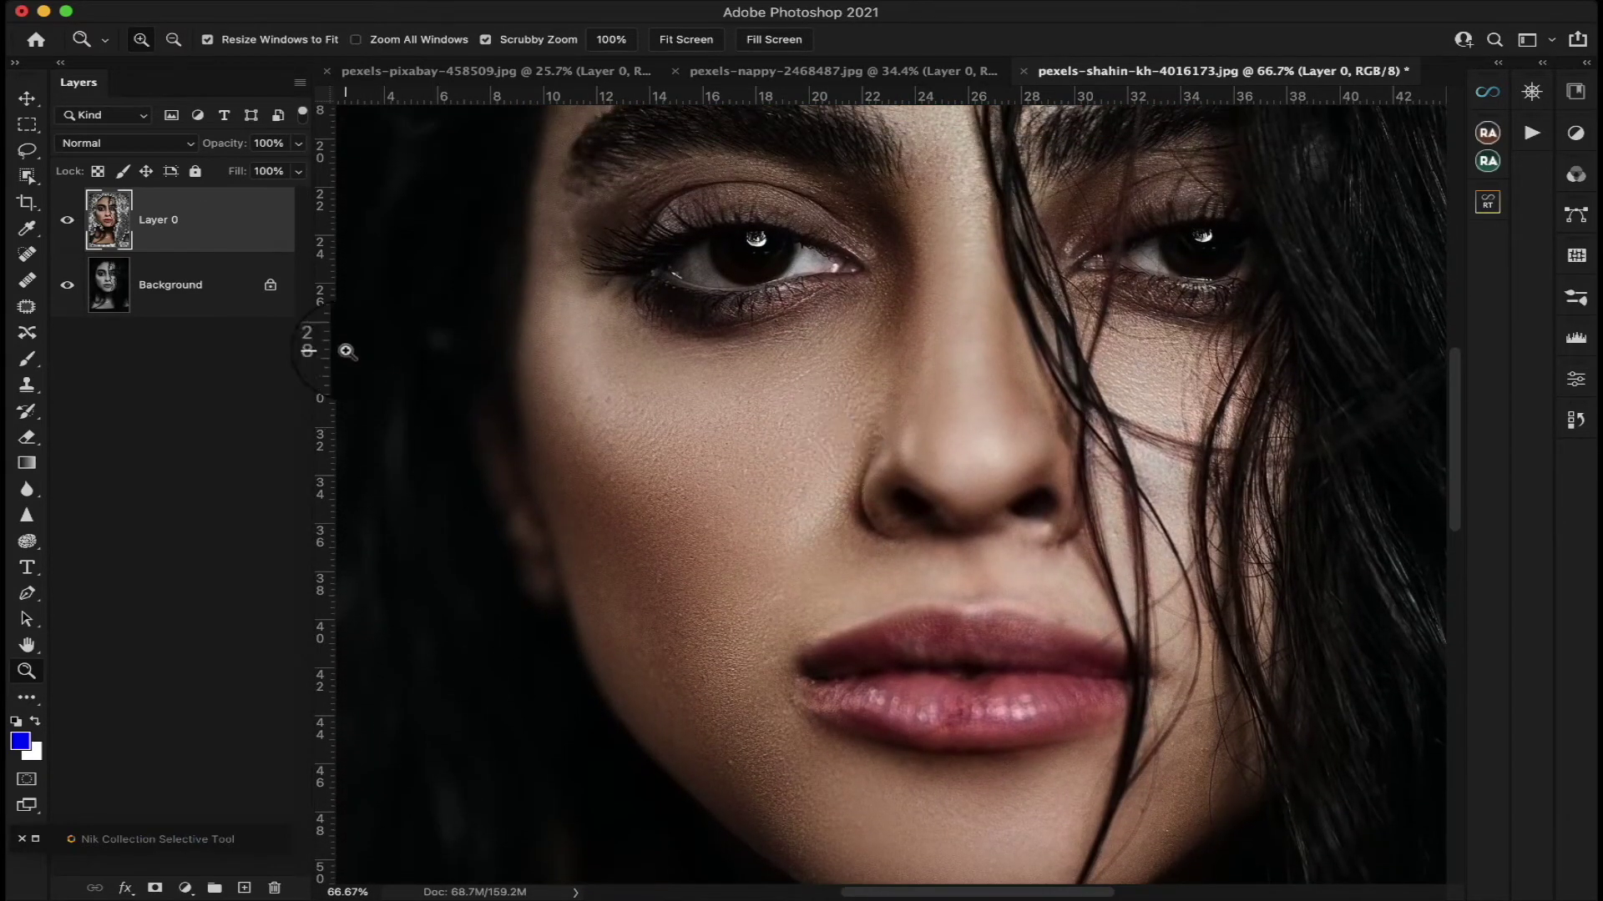
scroll(623, 288, down, 5)
scroll(623, 296, down, 4)
scroll(623, 295, left, 2)
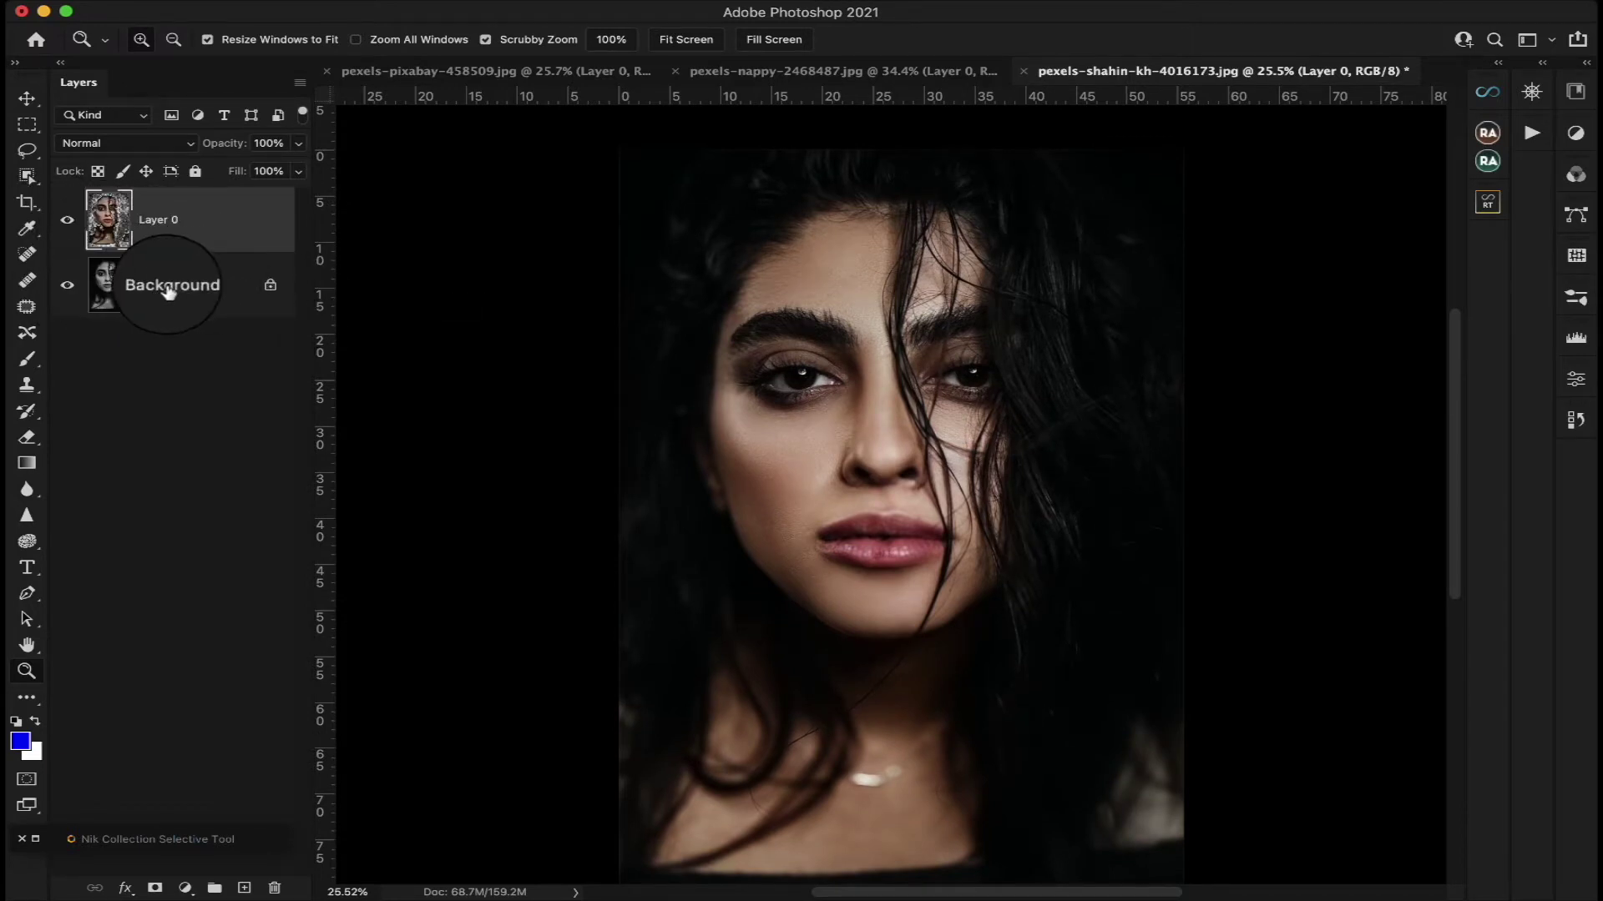
click(67, 288)
scroll(1102, 457, up, 1)
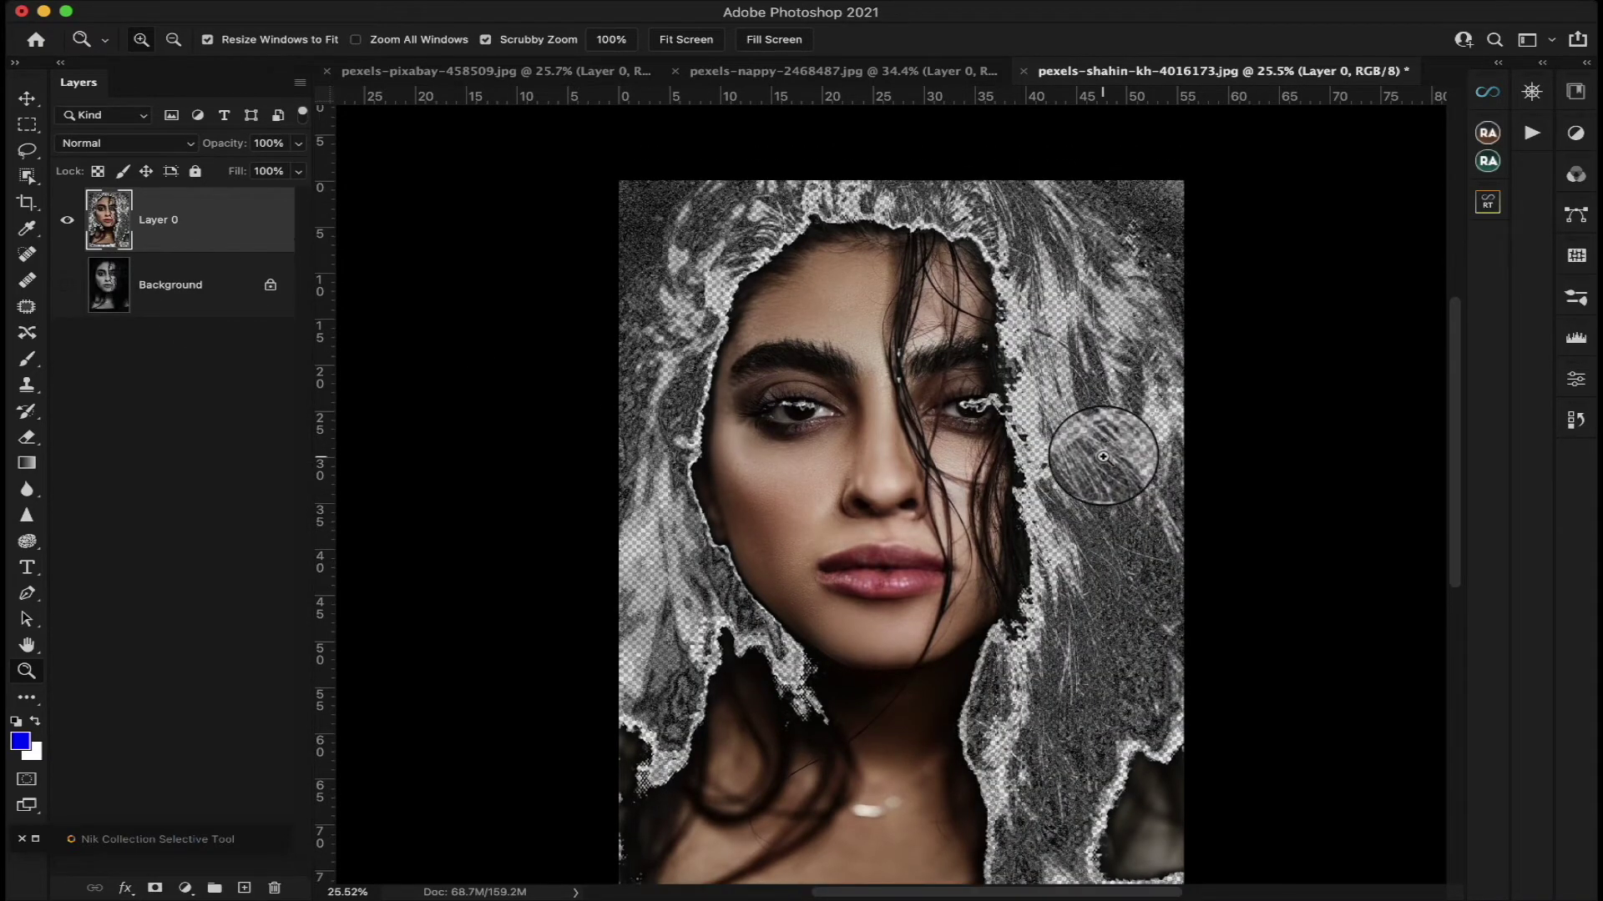
scroll(1102, 456, down, 1)
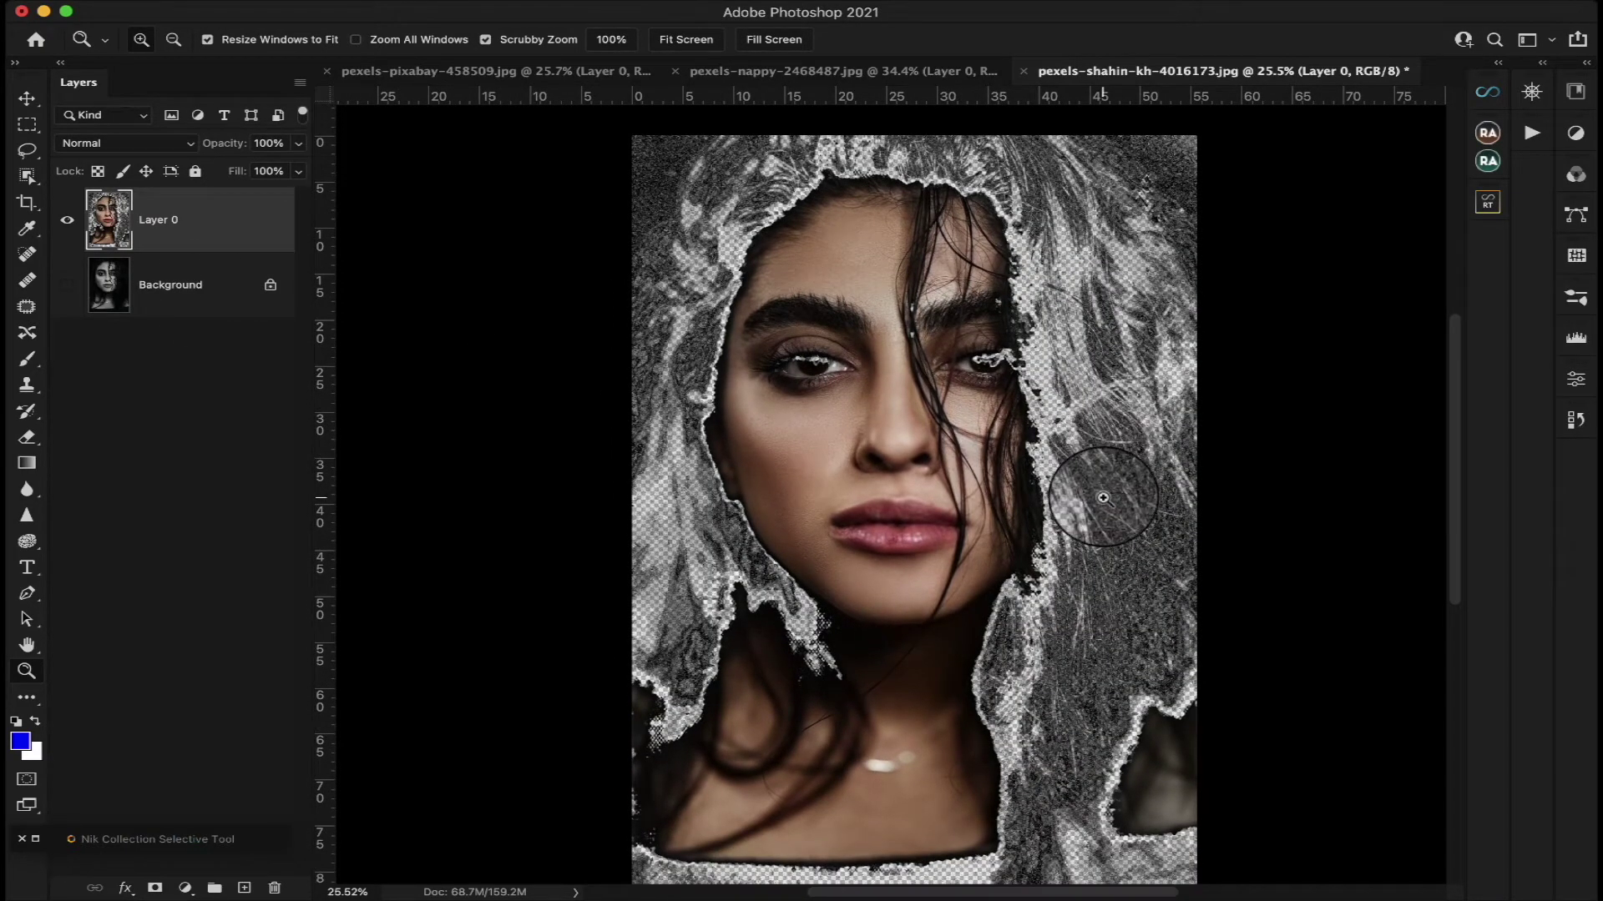
click(68, 288)
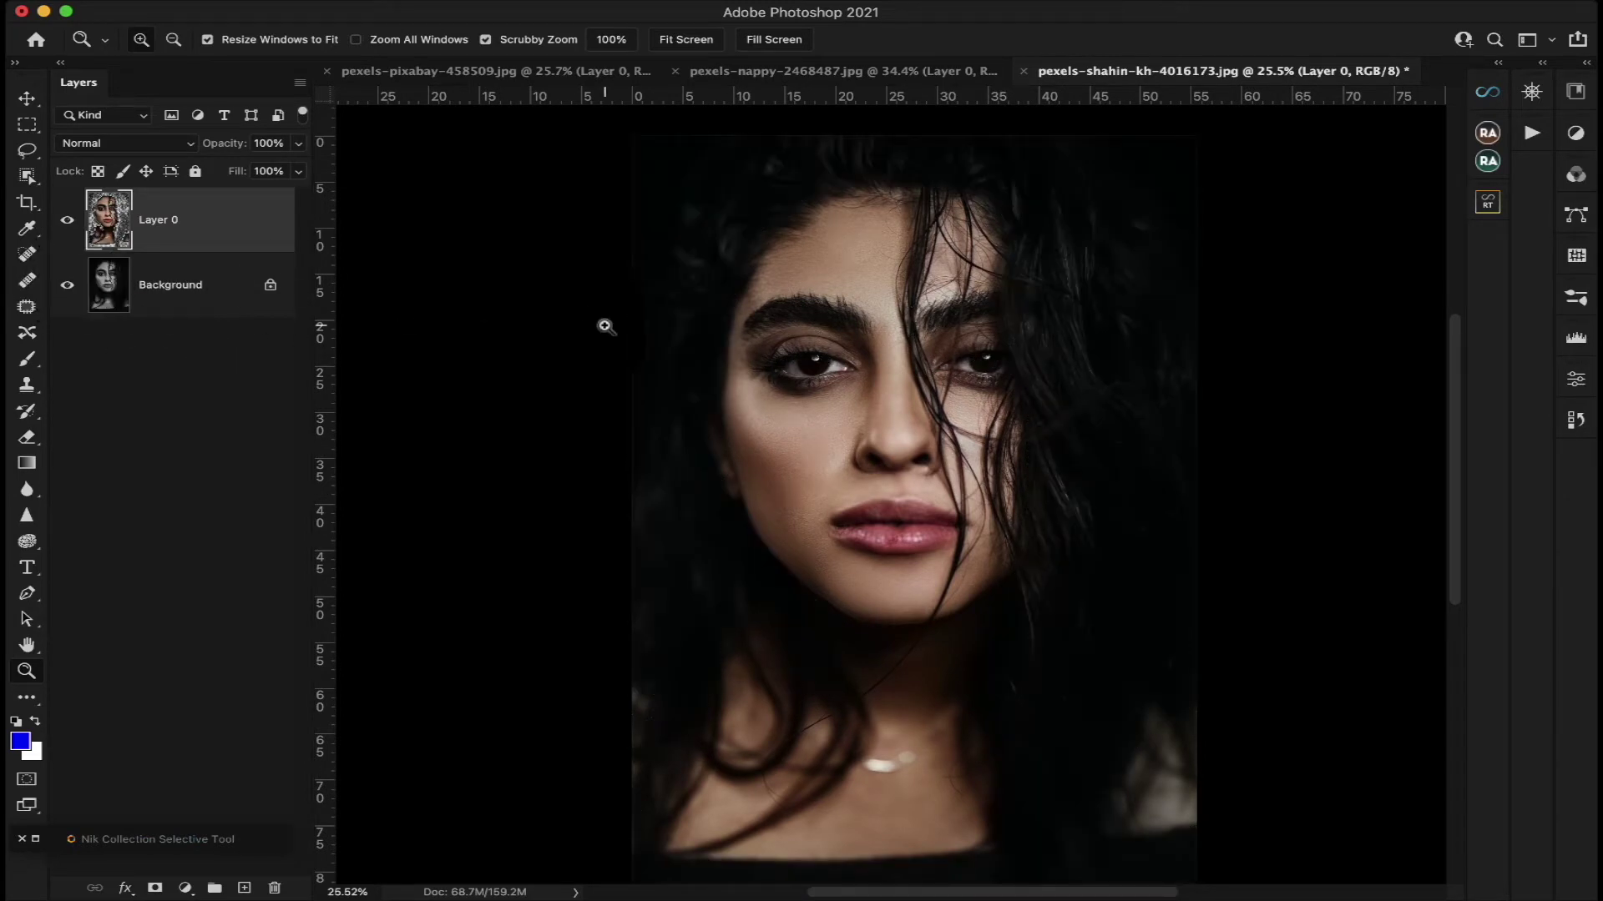
scroll(1027, 351, up, 1)
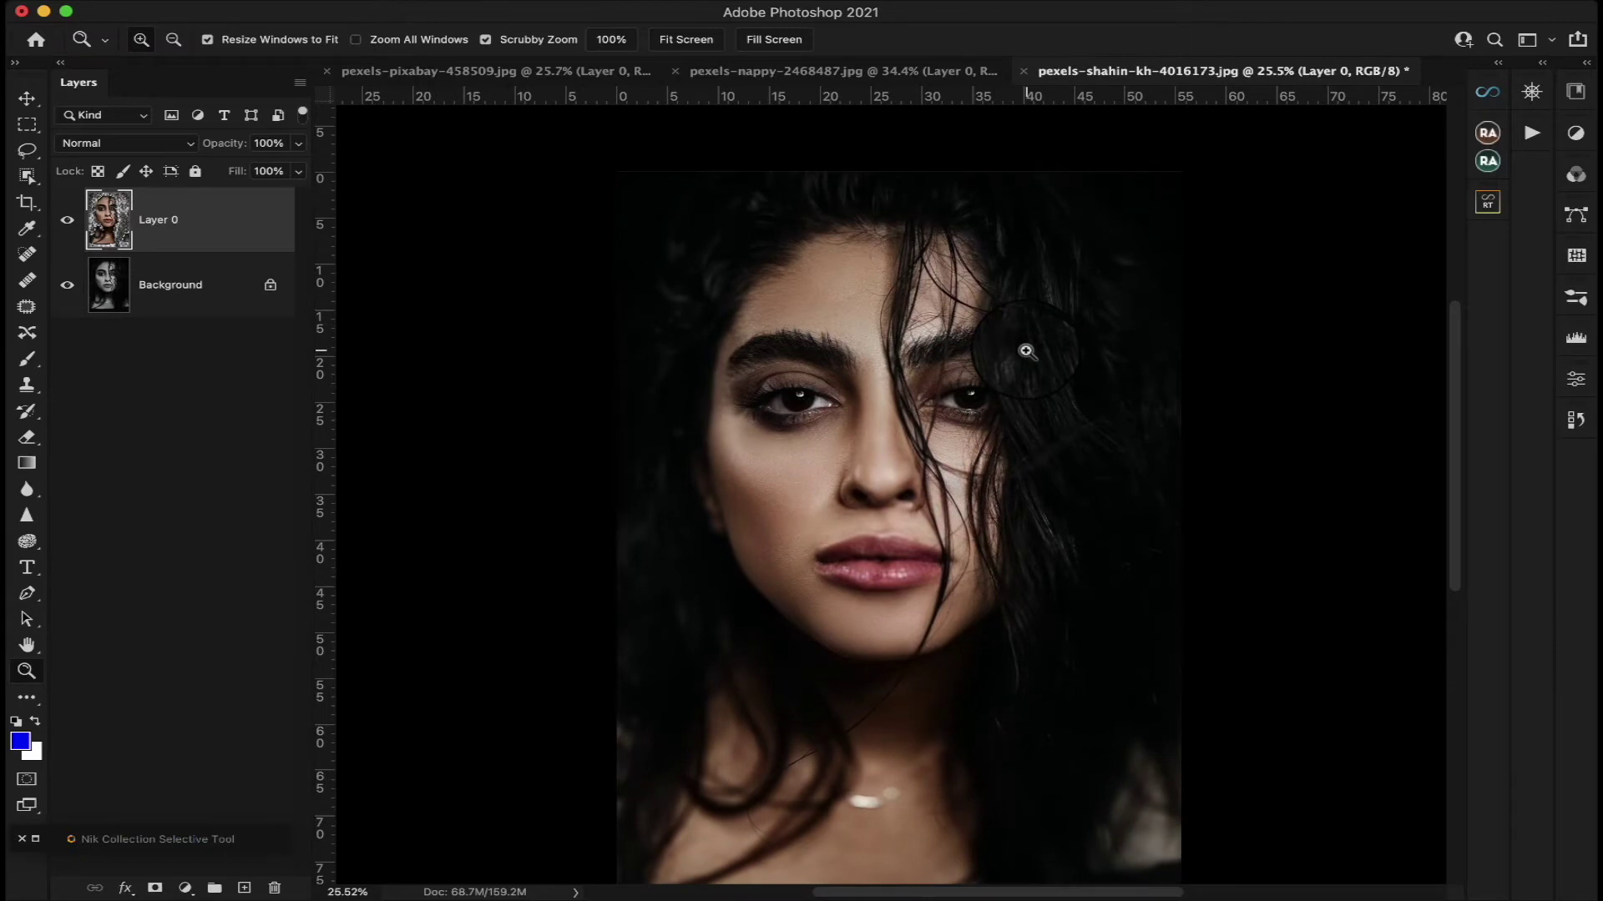
scroll(1026, 351, left, 3)
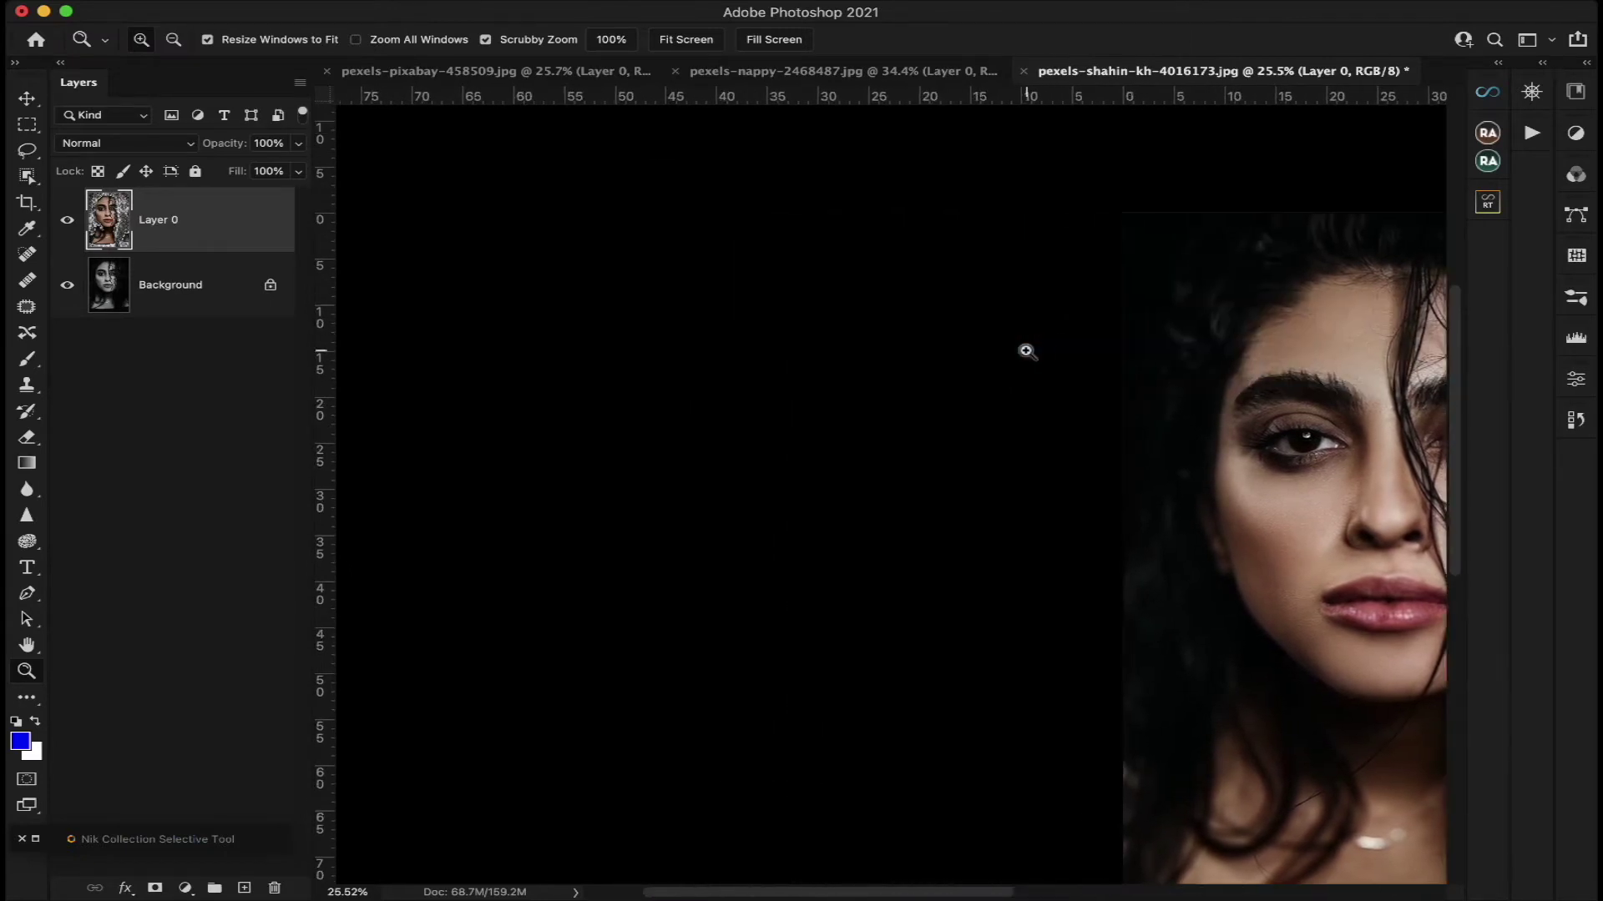
scroll(1026, 351, up, 2)
scroll(1027, 351, right, 3)
scroll(1026, 351, down, 3)
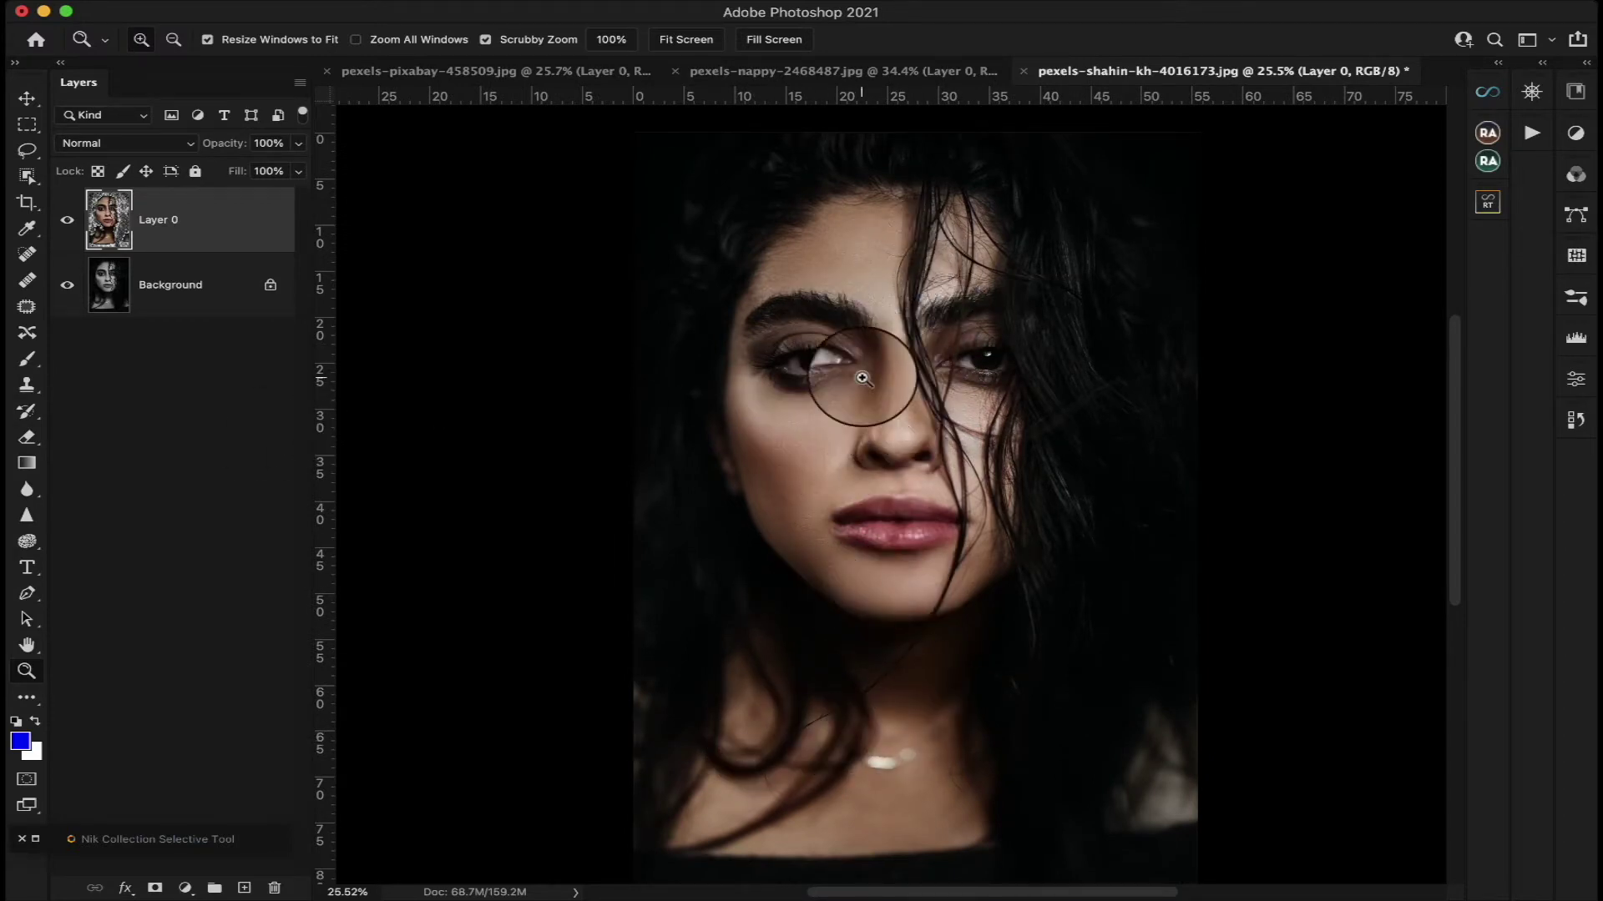
click(813, 376)
click(813, 376)
click(813, 376)
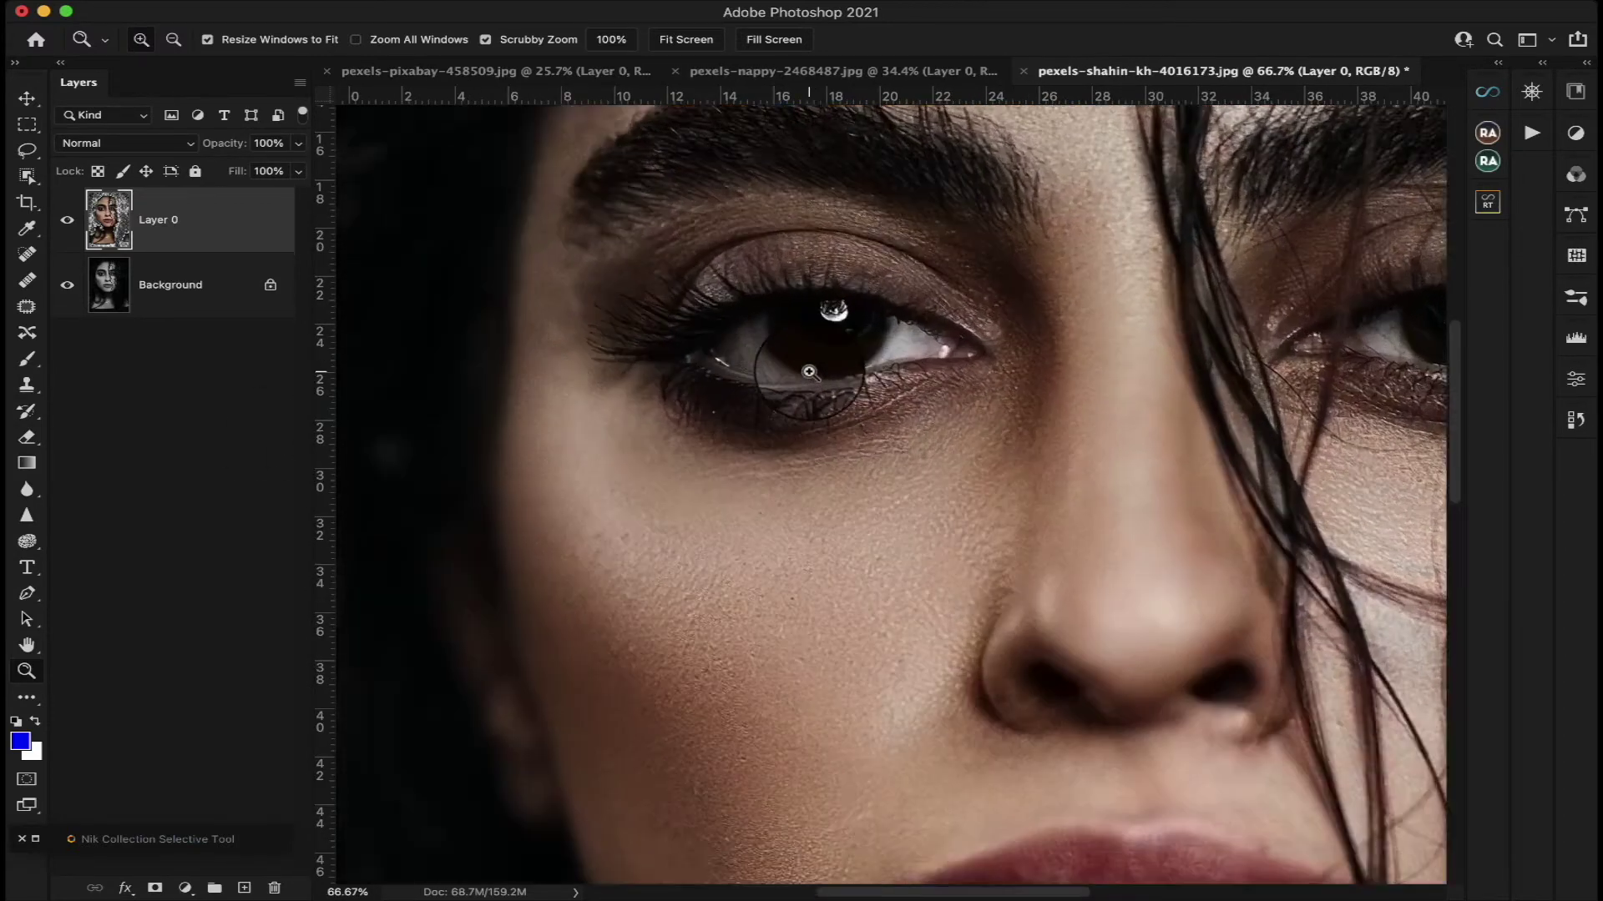
click(811, 375)
click(810, 373)
scroll(810, 373, up, 2)
scroll(810, 373, right, 3)
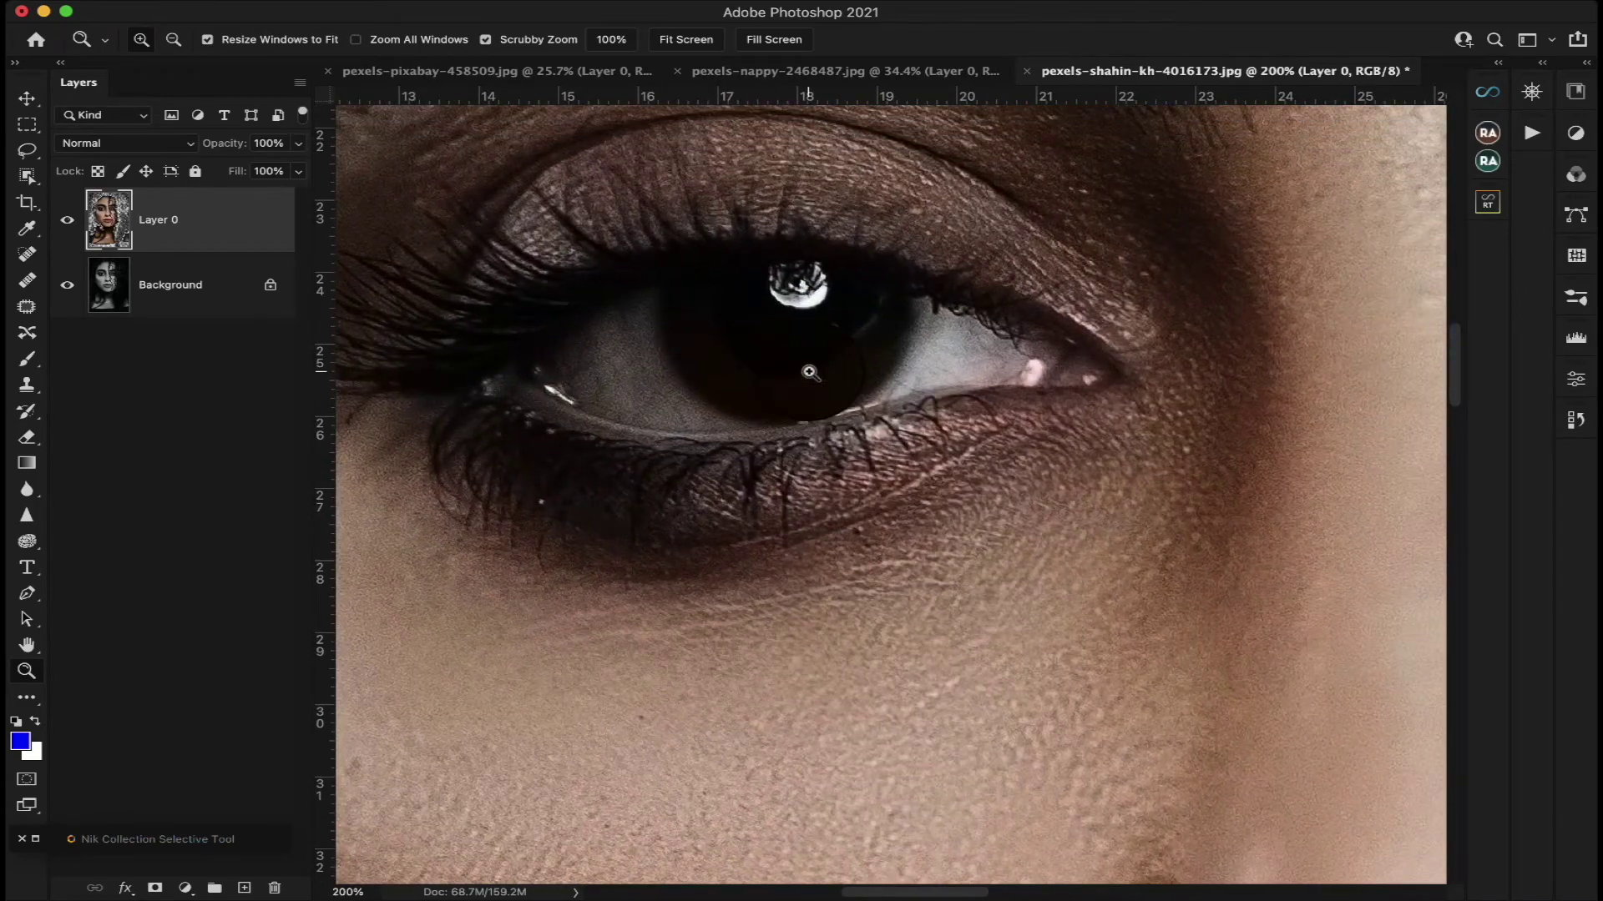
scroll(810, 373, up, 2)
scroll(810, 373, right, 2)
scroll(809, 373, right, 15)
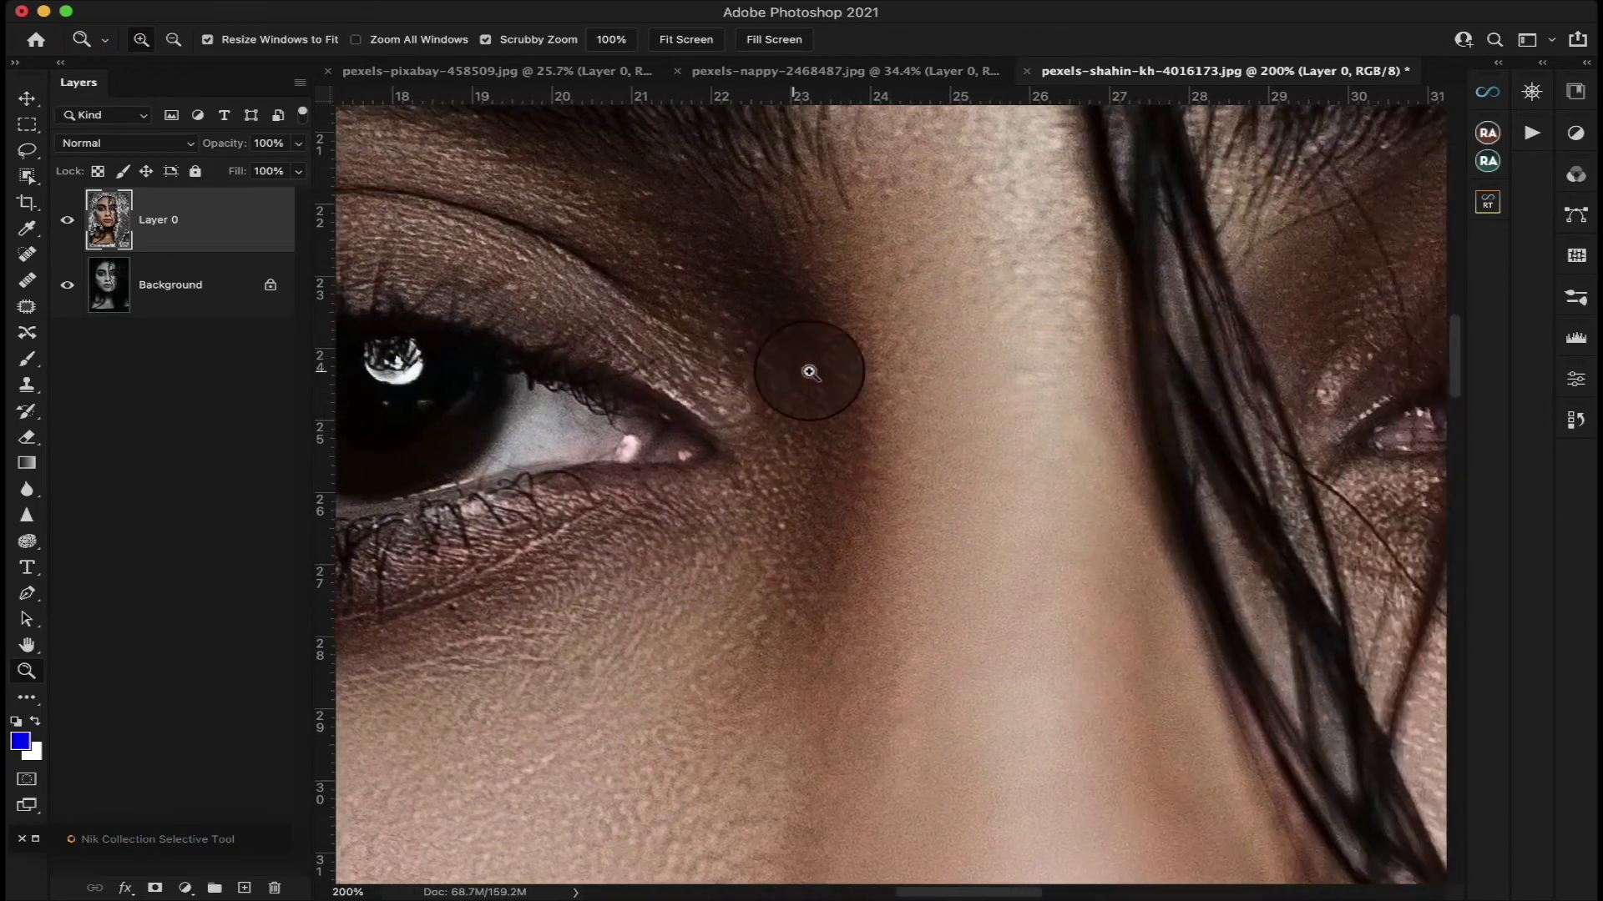
scroll(809, 373, up, 2)
scroll(809, 373, left, 9)
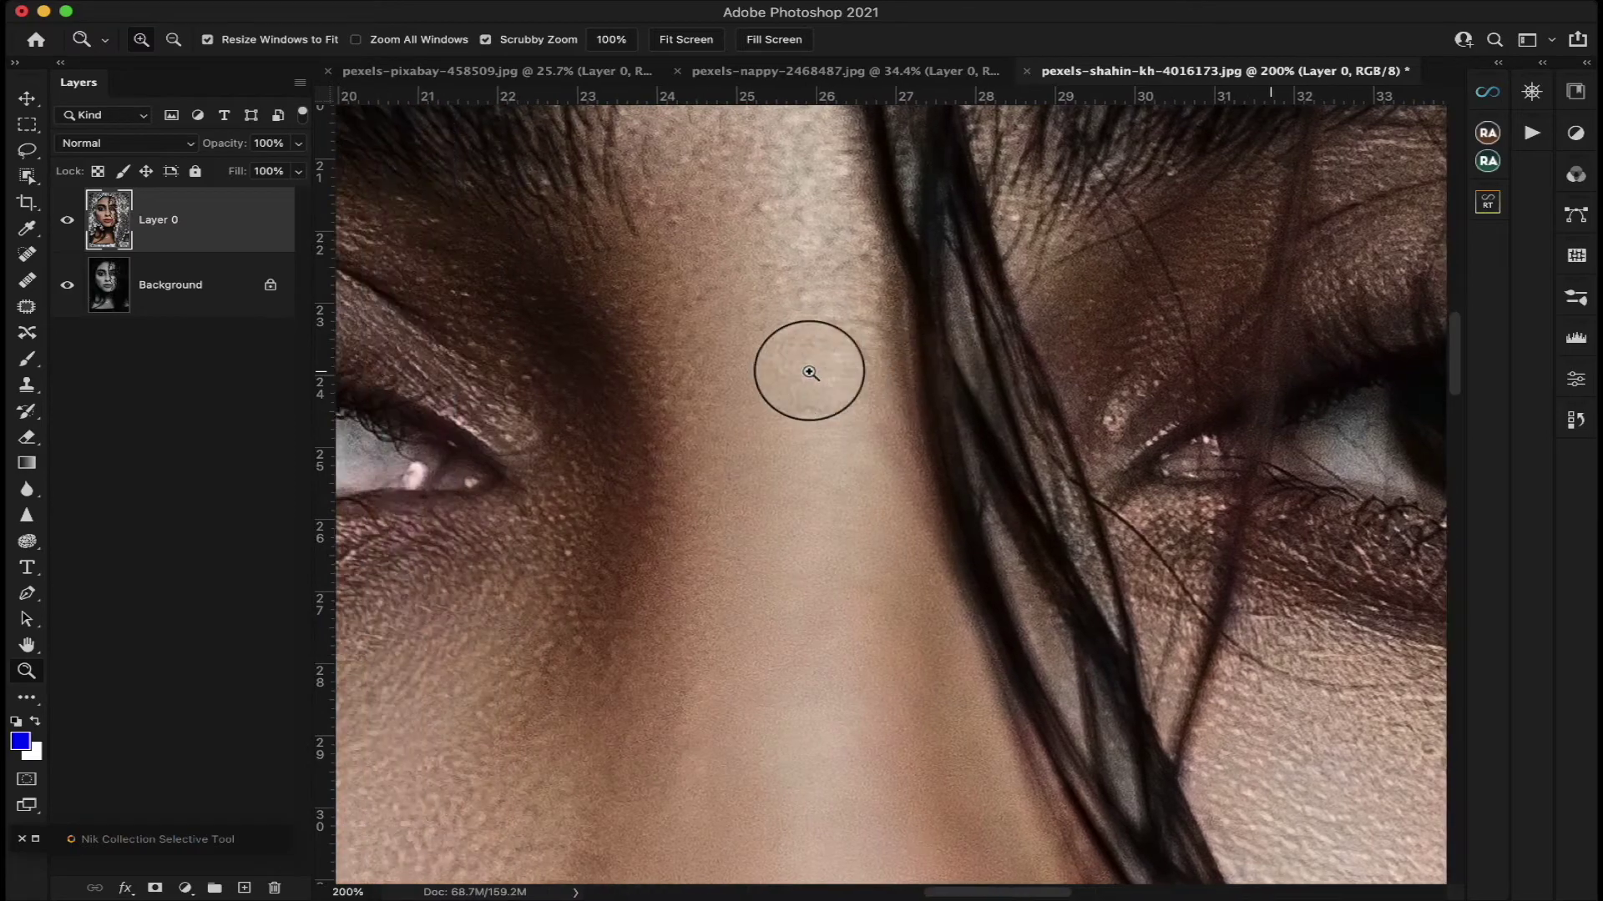
scroll(809, 373, up, 8)
scroll(810, 374, up, 4)
scroll(809, 373, right, 1)
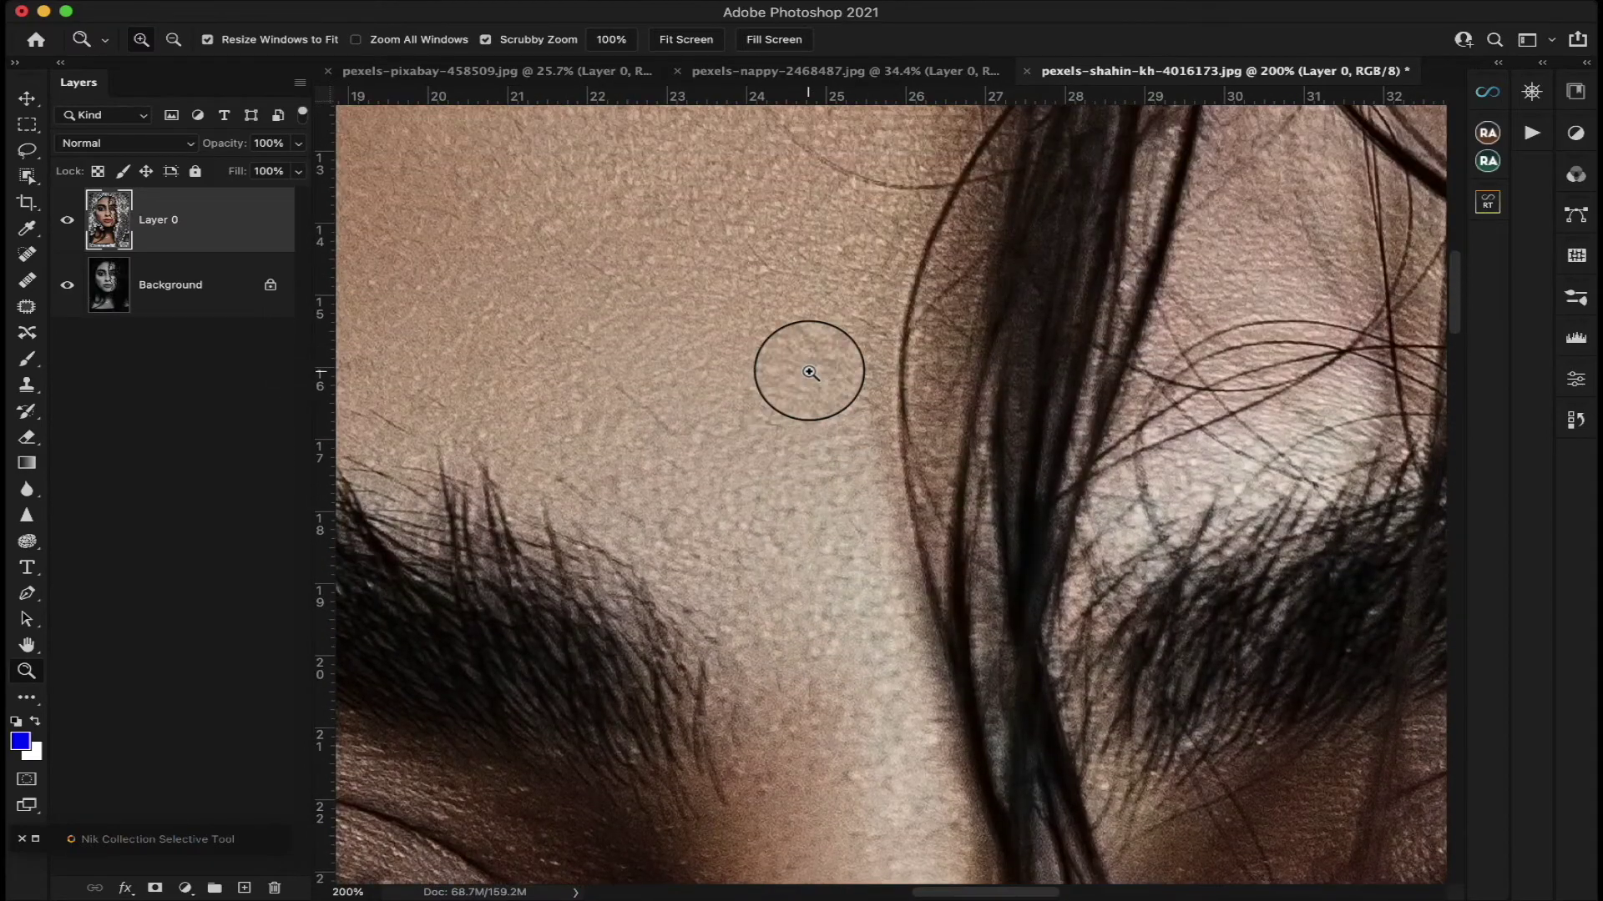
scroll(810, 374, right, 3)
scroll(810, 373, left, 6)
scroll(809, 373, up, 2)
scroll(809, 374, left, 4)
scroll(807, 358, down, 10)
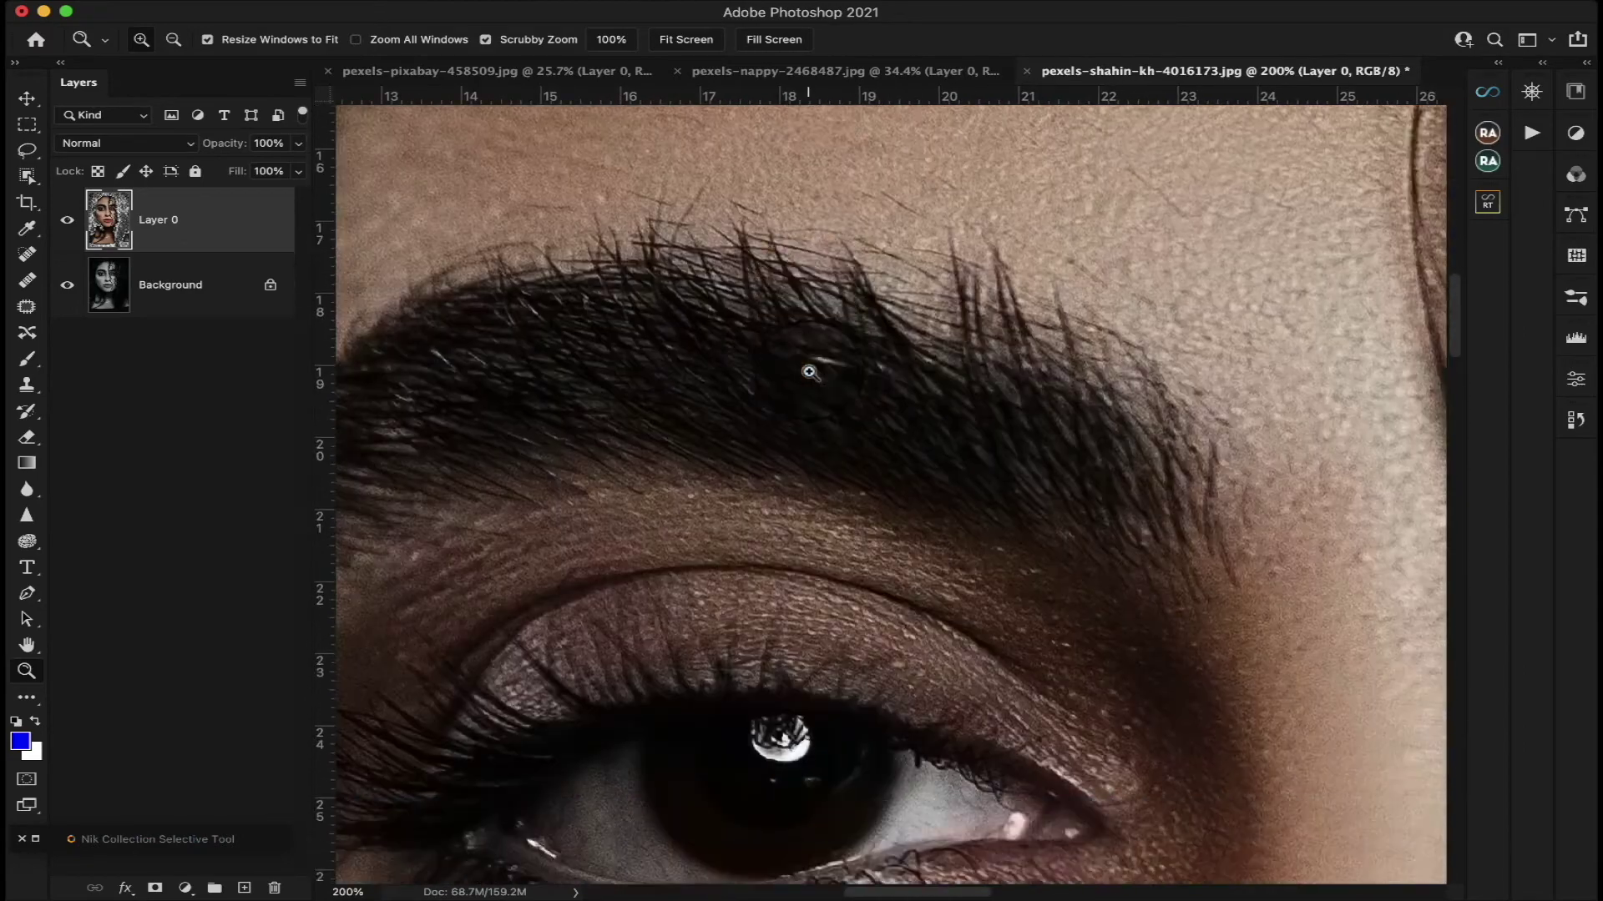
click(689, 40)
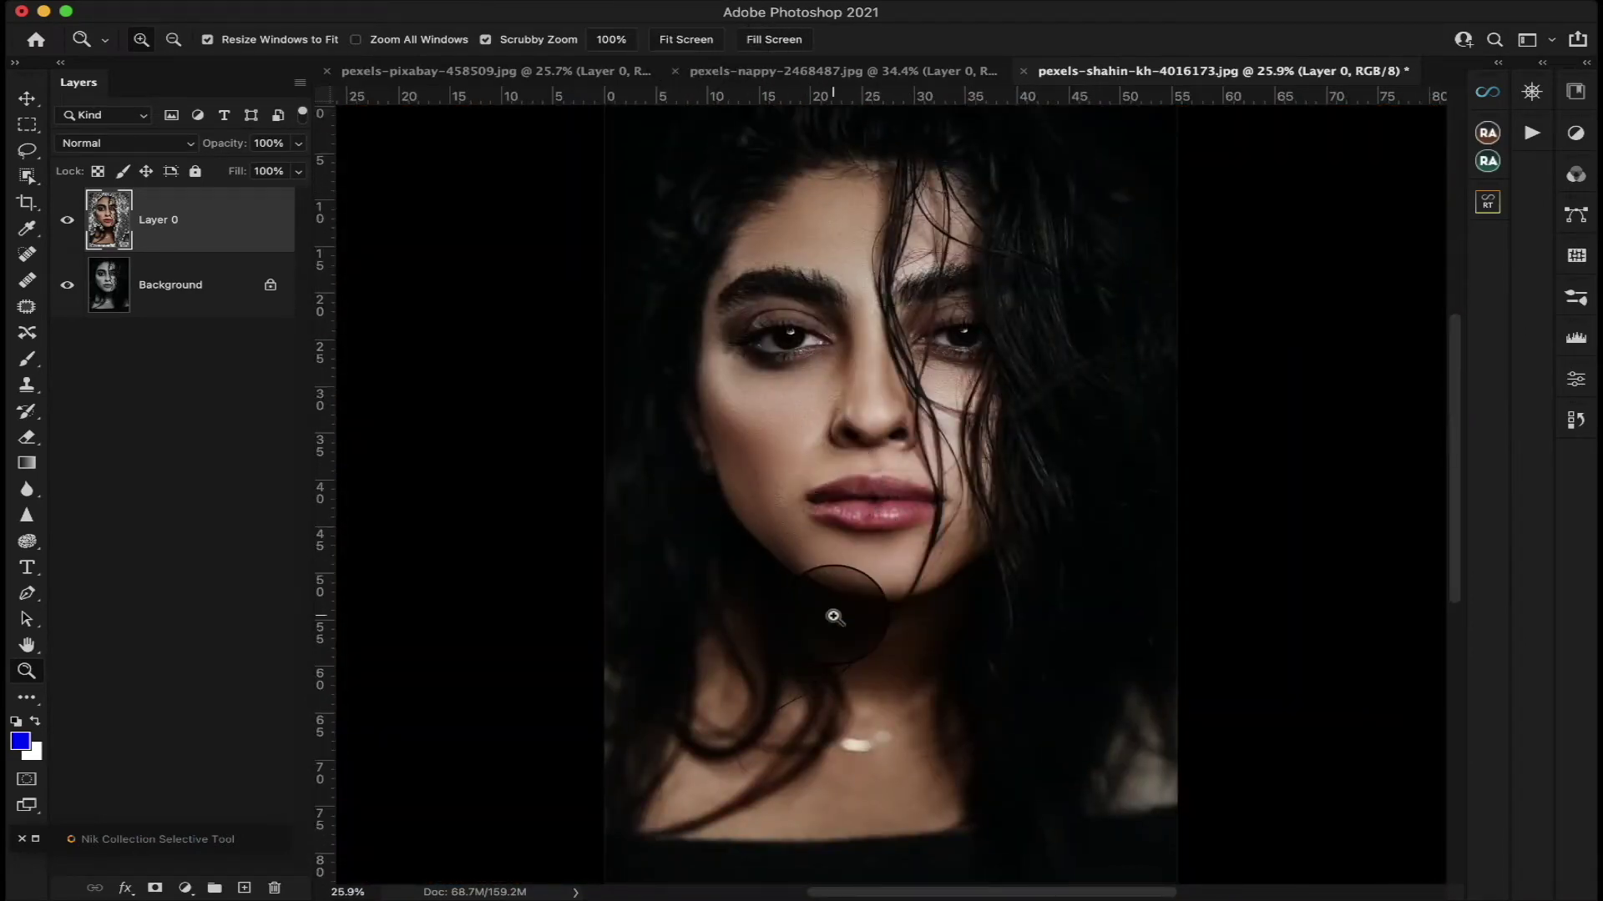
scroll(835, 559, up, 3)
scroll(835, 562, down, 3)
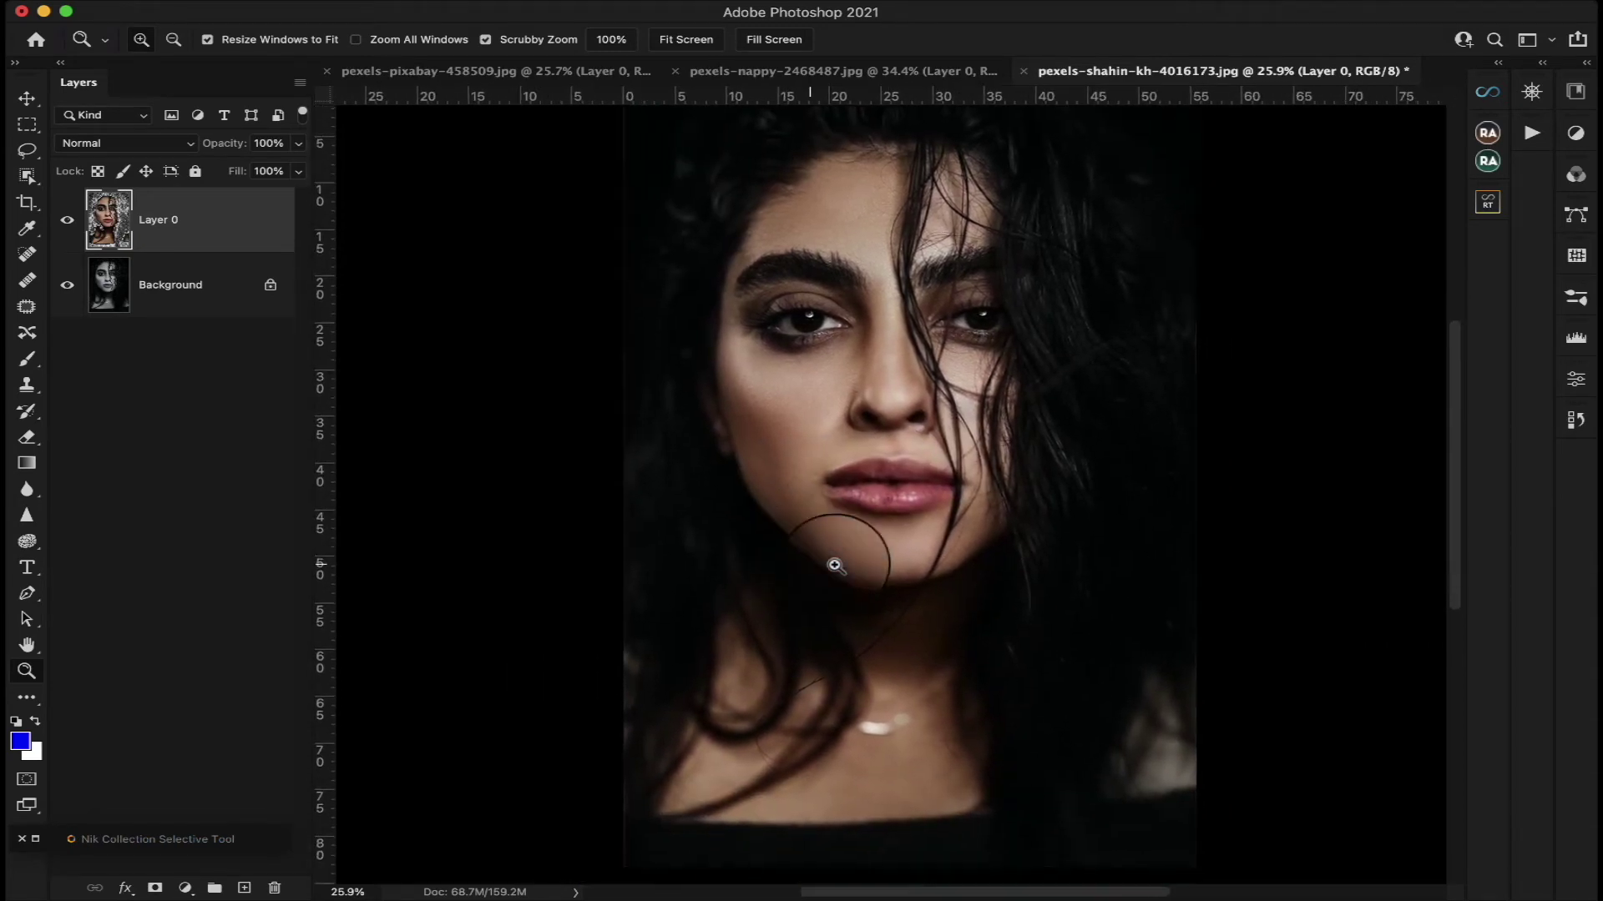
scroll(835, 565, right, 2)
scroll(835, 565, left, 3)
scroll(834, 565, down, 2)
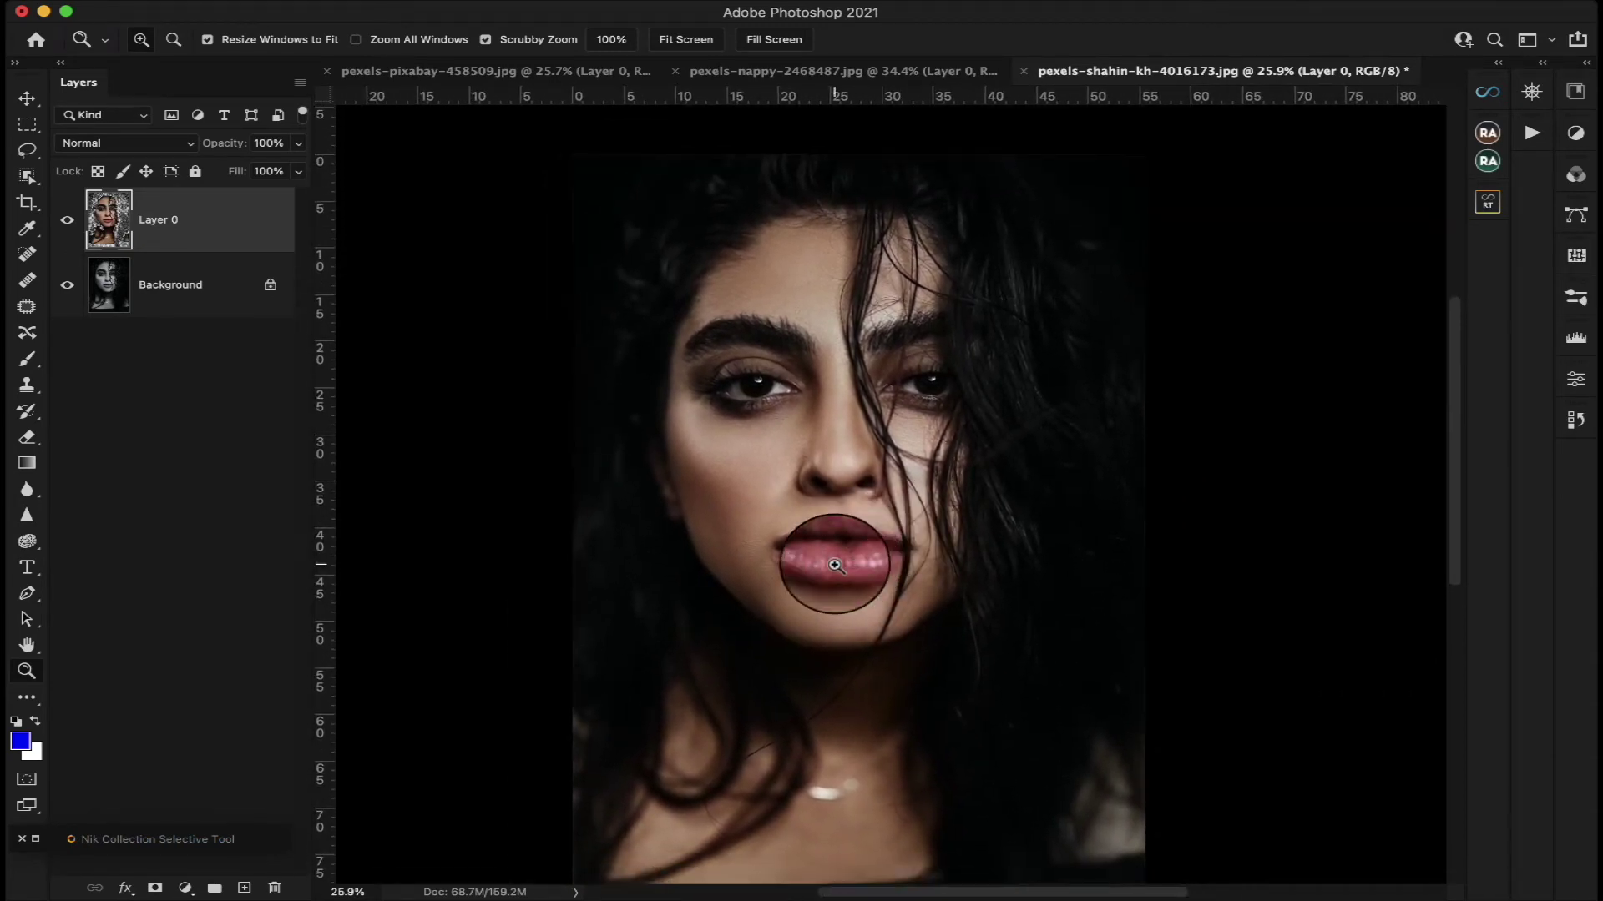
scroll(835, 565, down, 1)
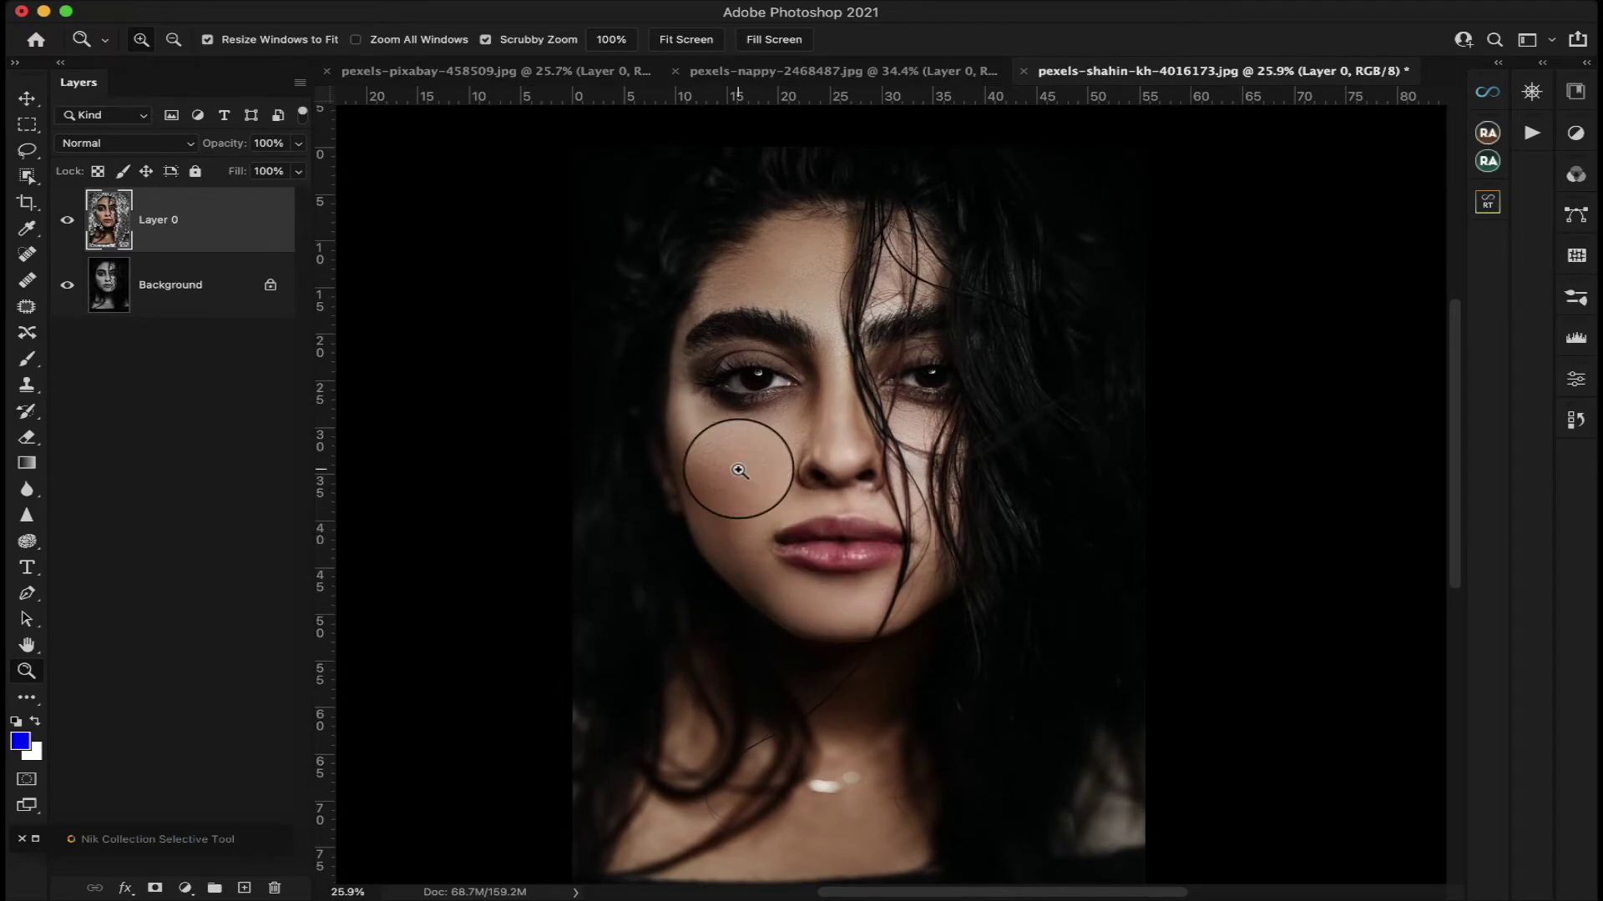
scroll(739, 470, right, 1)
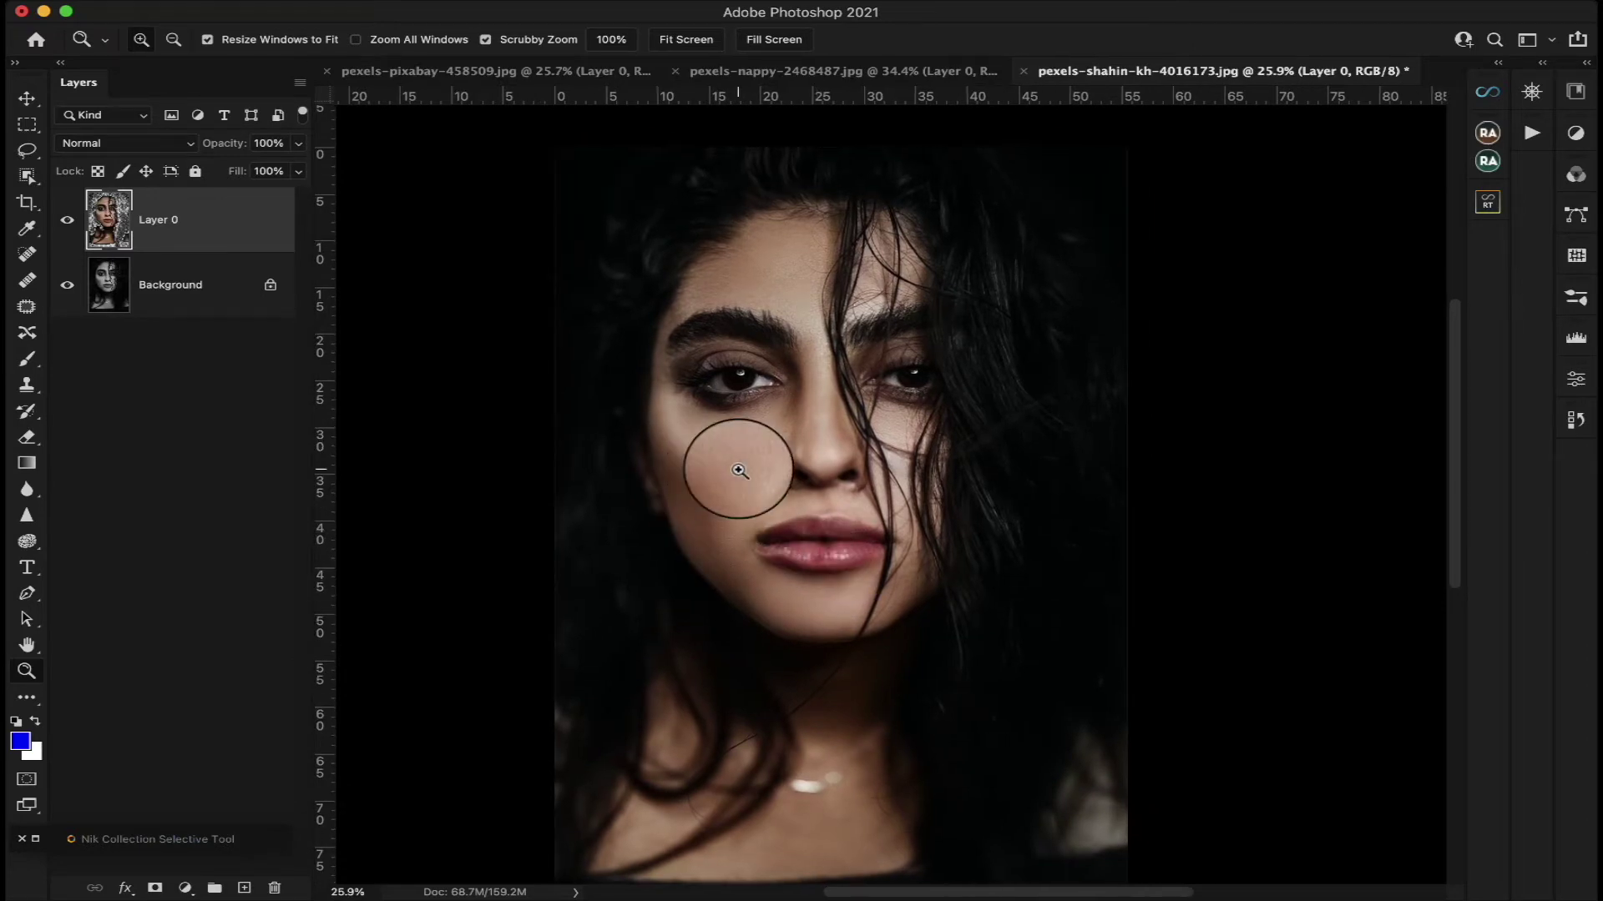
click(738, 470)
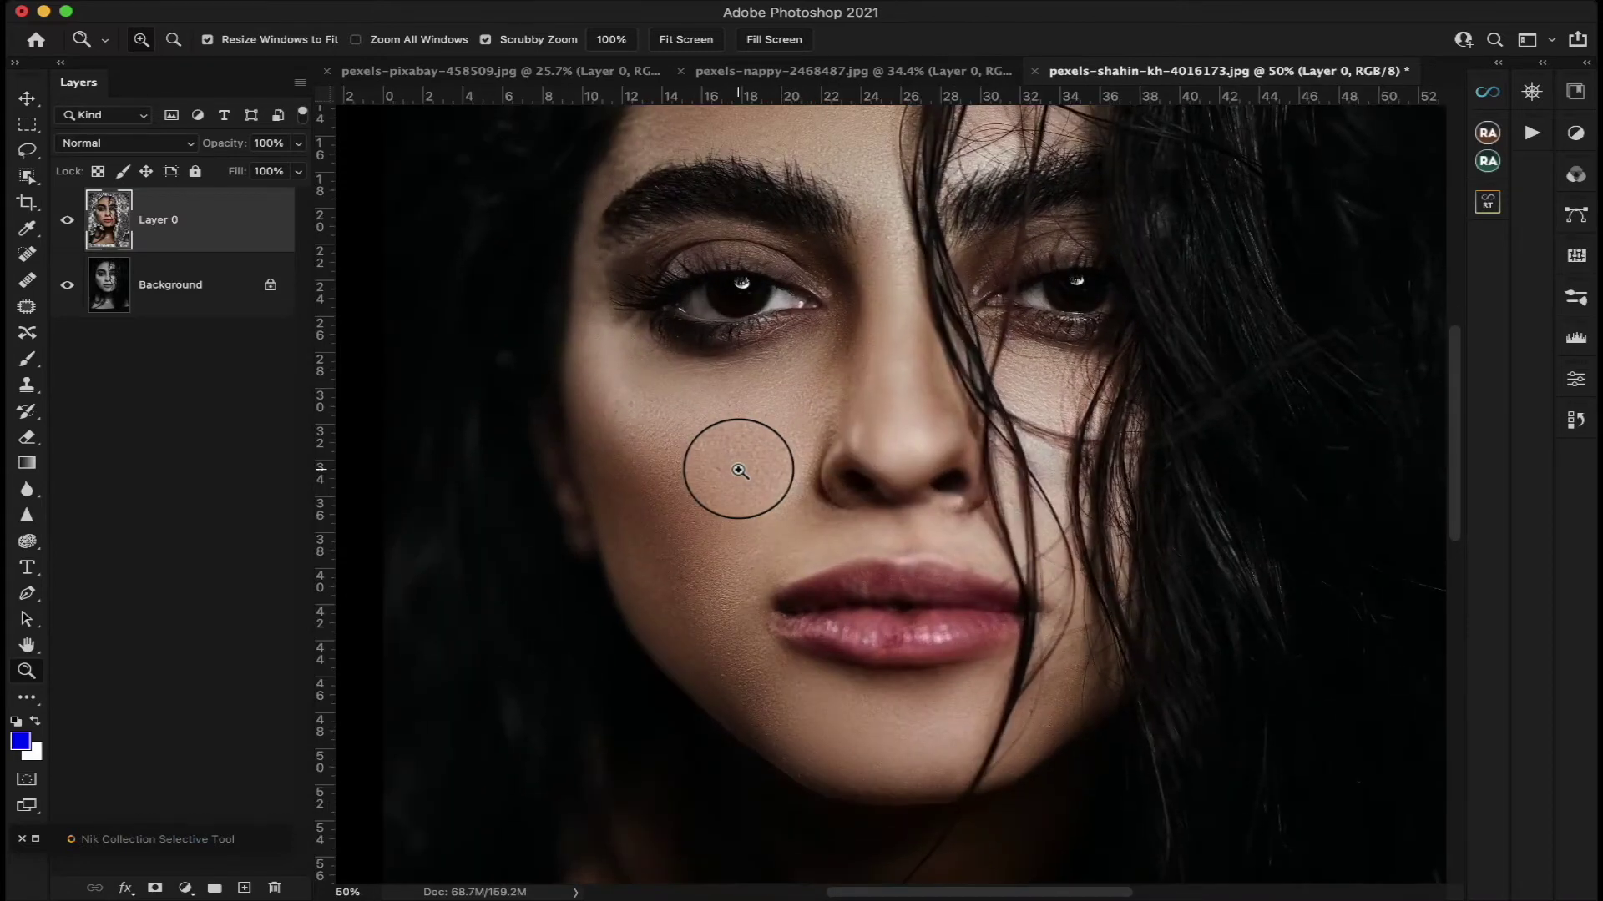
scroll(739, 470, up, 3)
scroll(738, 470, down, 5)
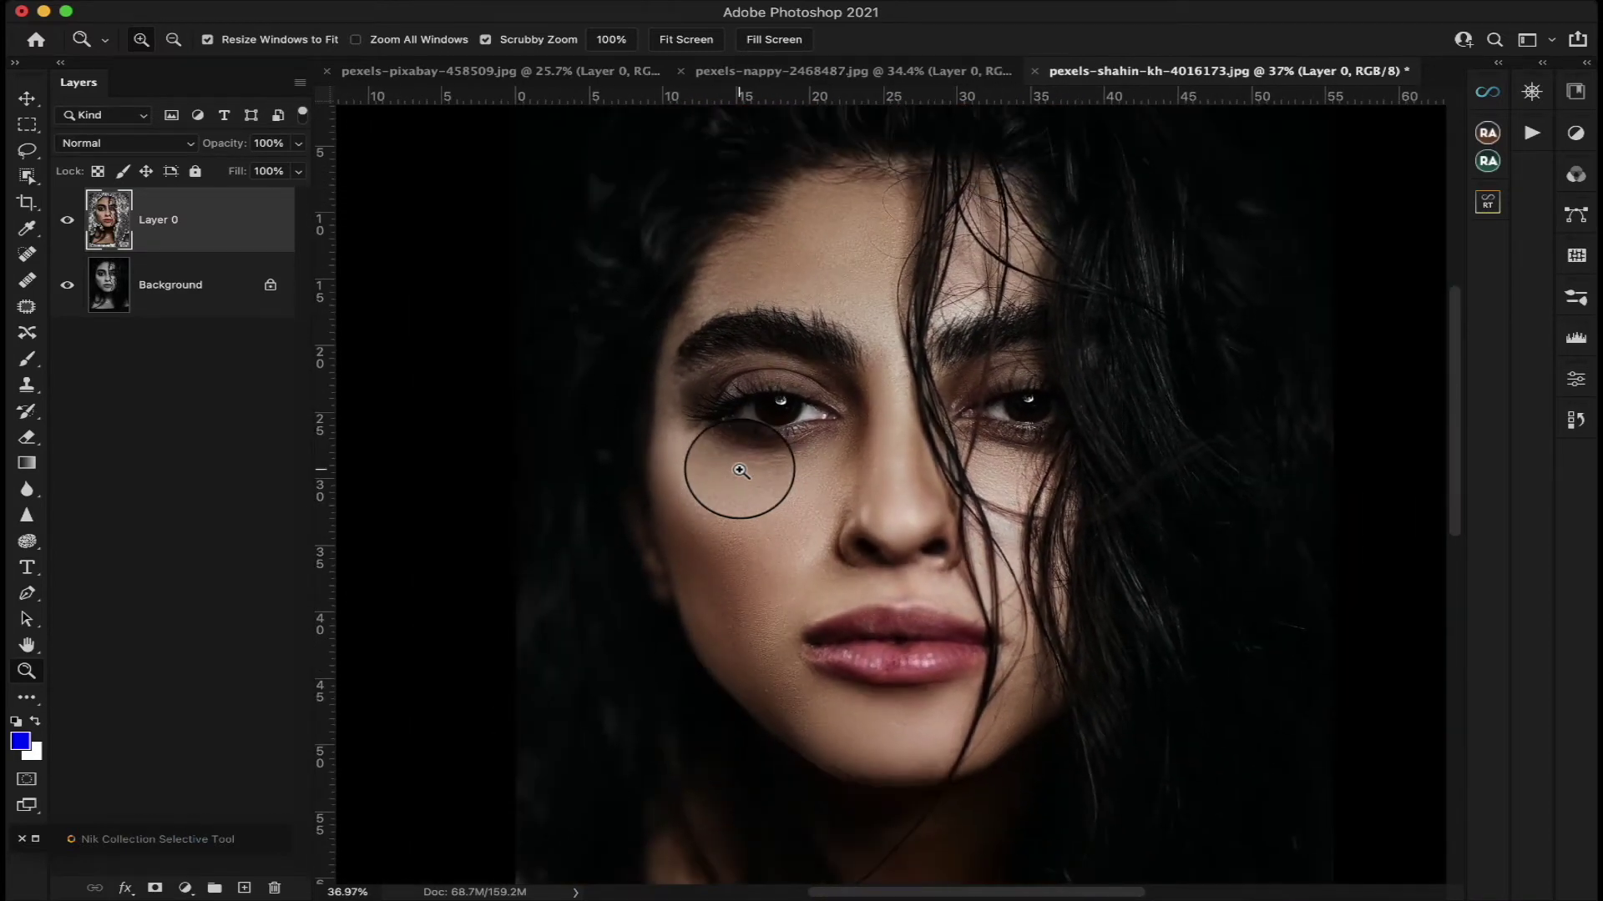
scroll(740, 470, down, 3)
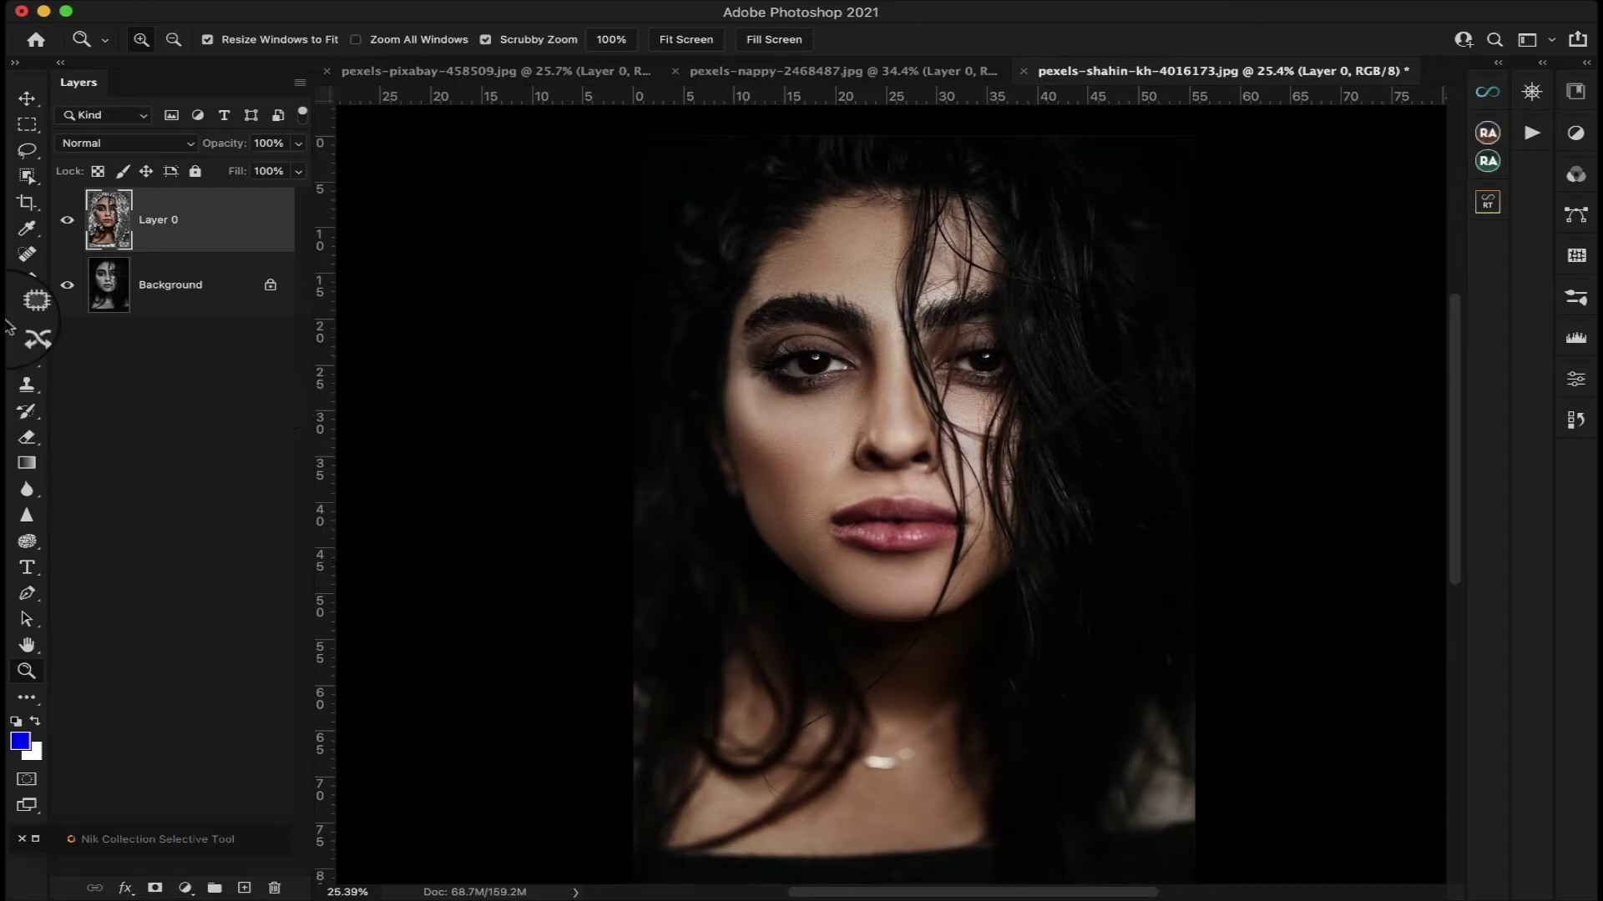
mouse_move(58, 305)
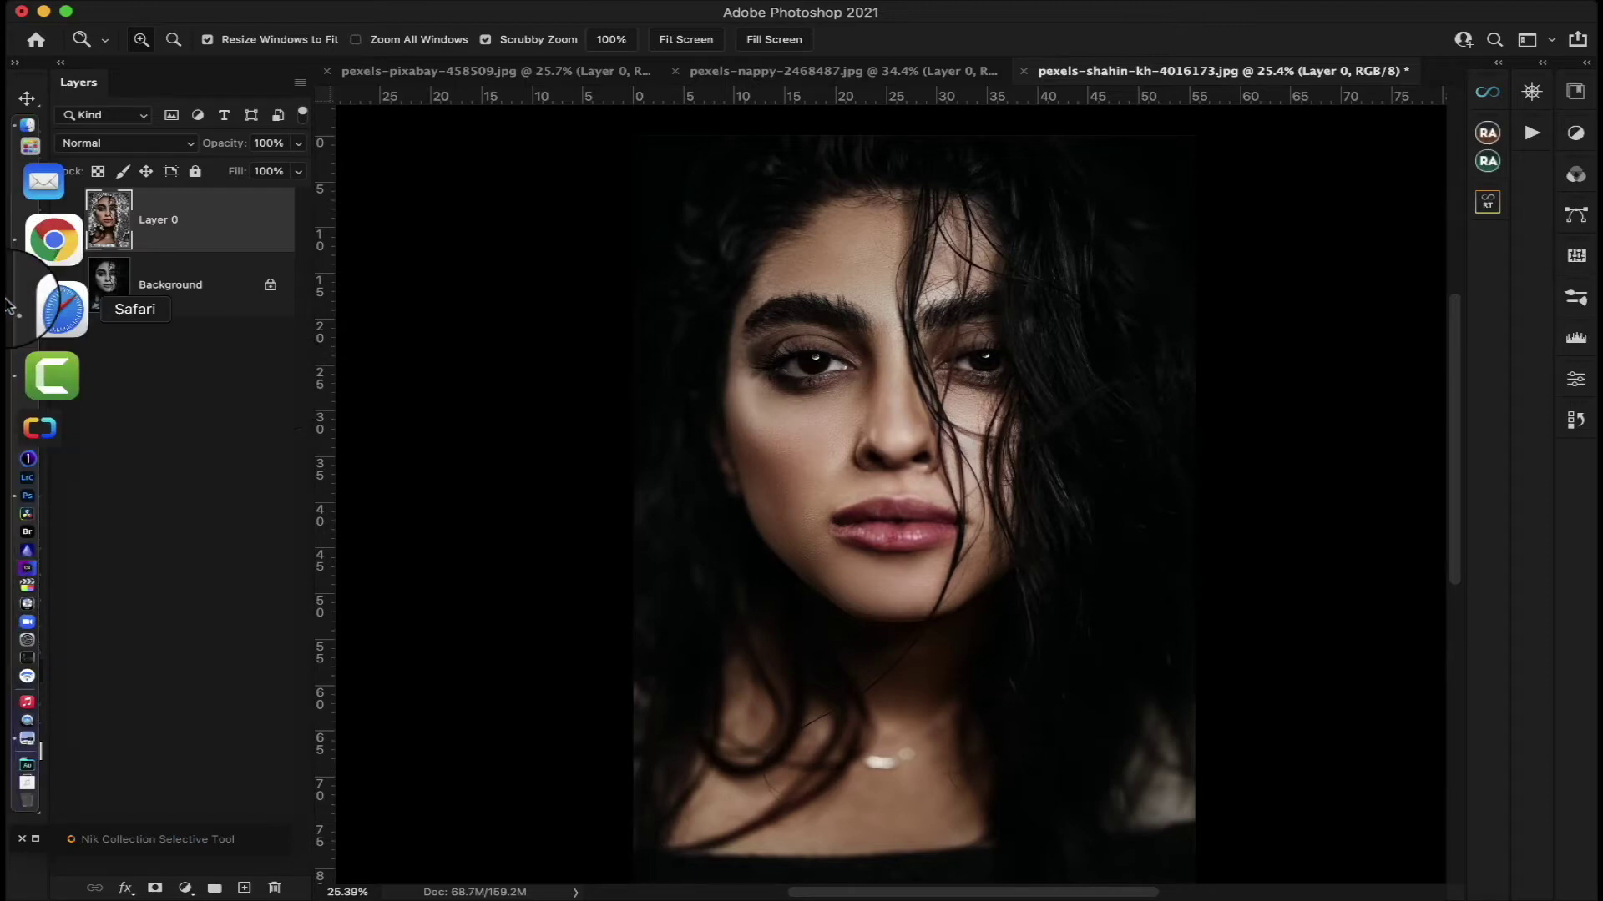
Return to Pexels in Safari, close the open photo and browse the search results
click(59, 304)
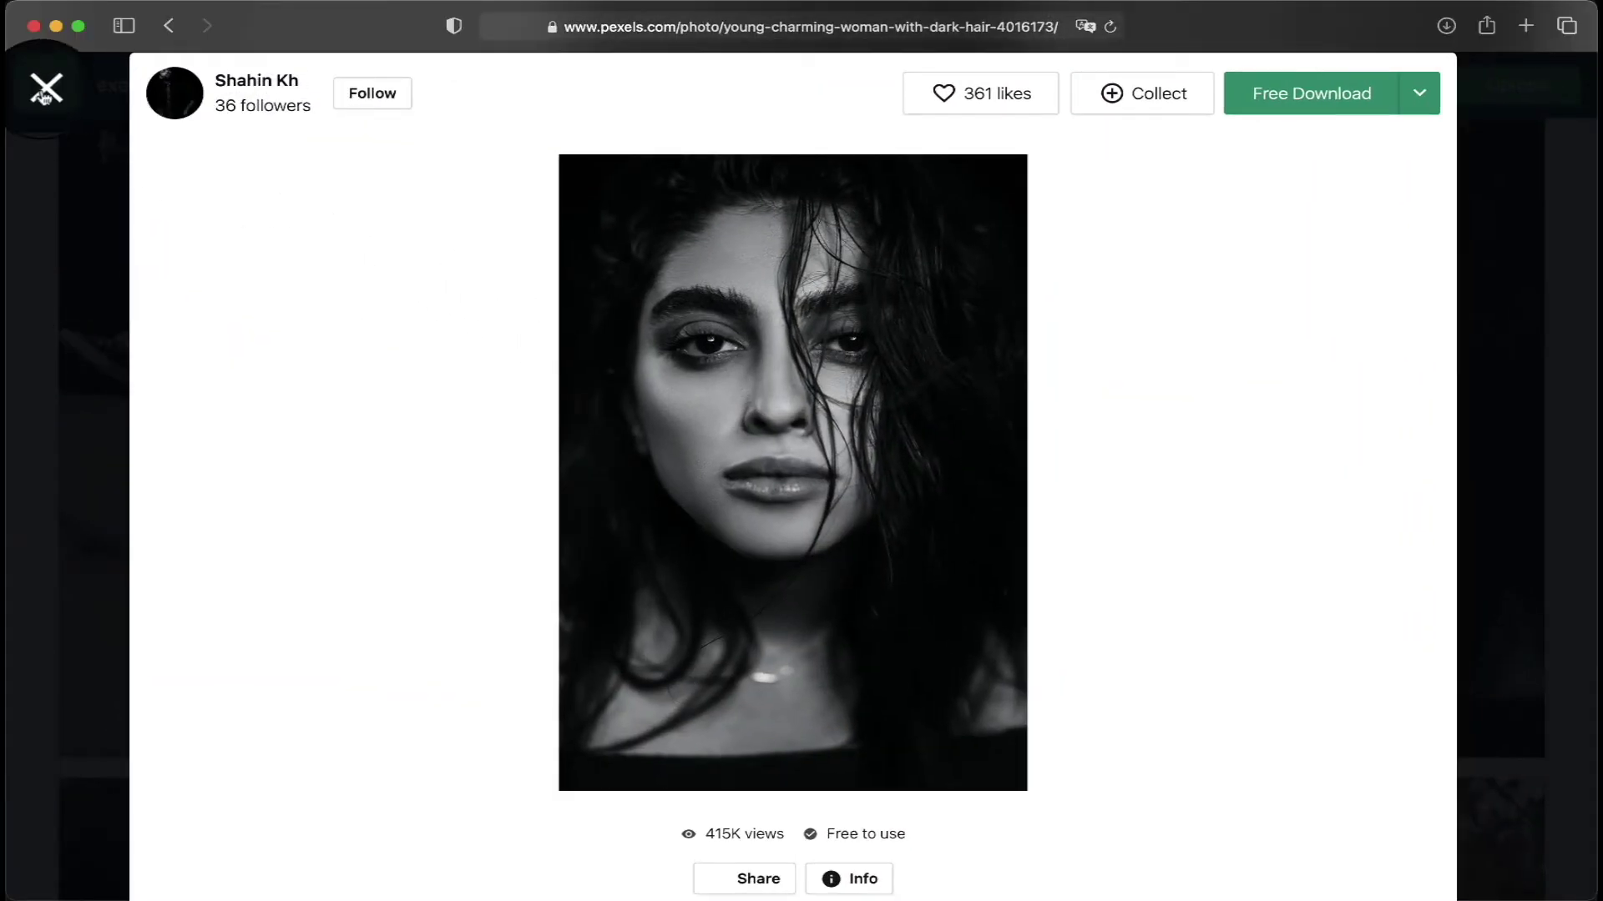
click(46, 88)
scroll(869, 418, down, 10)
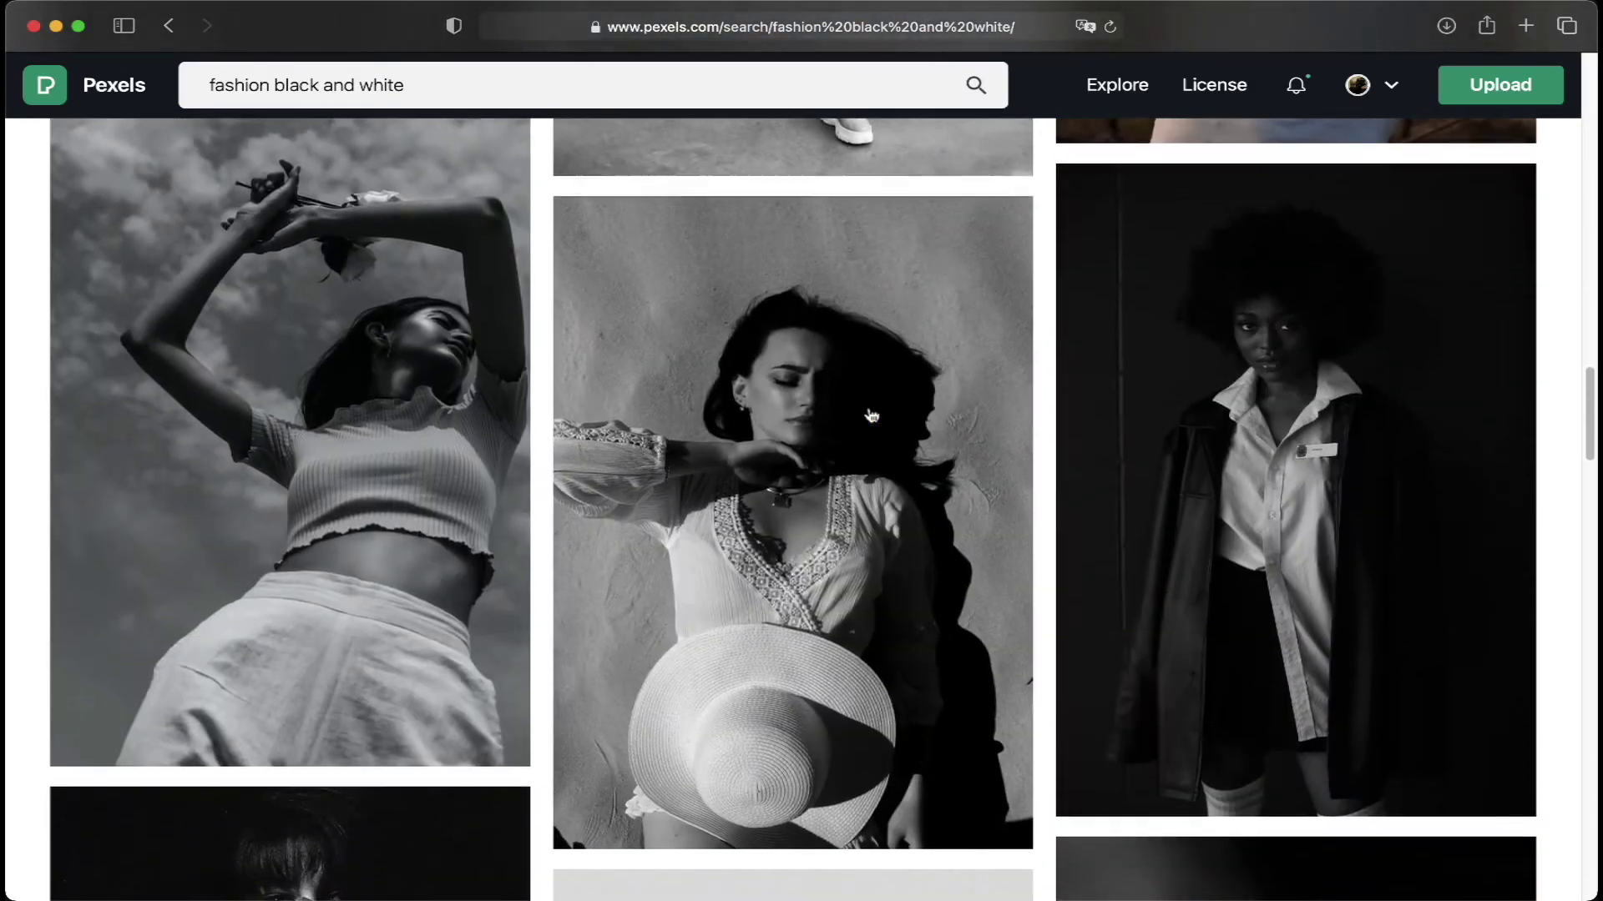
scroll(871, 415, down, 13)
scroll(871, 415, down, 7)
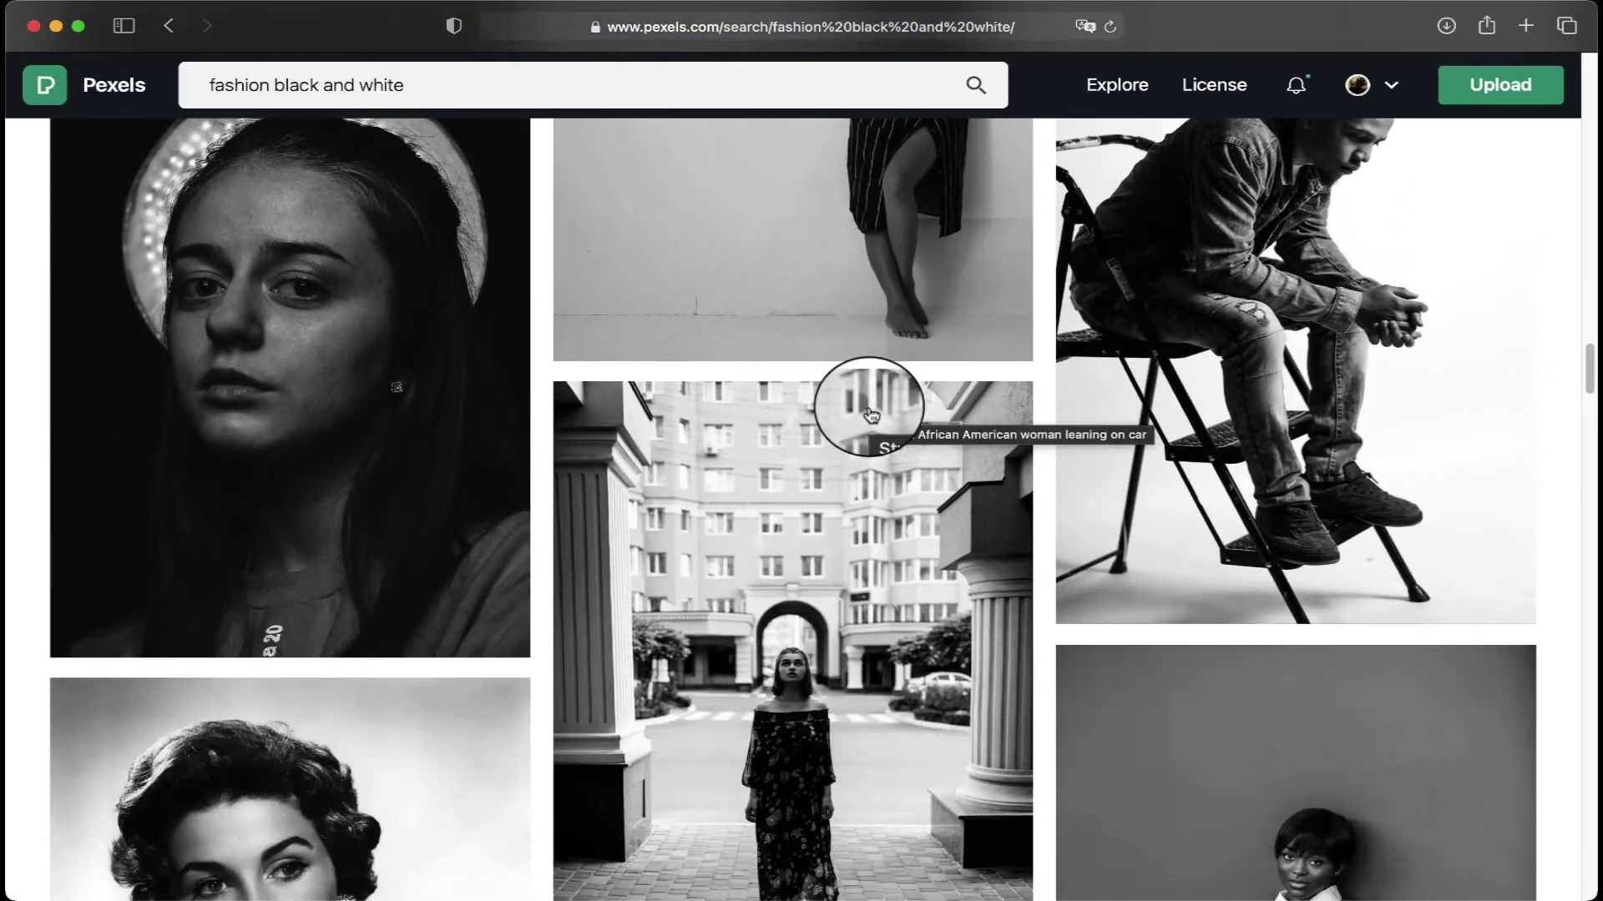
scroll(870, 415, down, 11)
scroll(871, 415, up, 2)
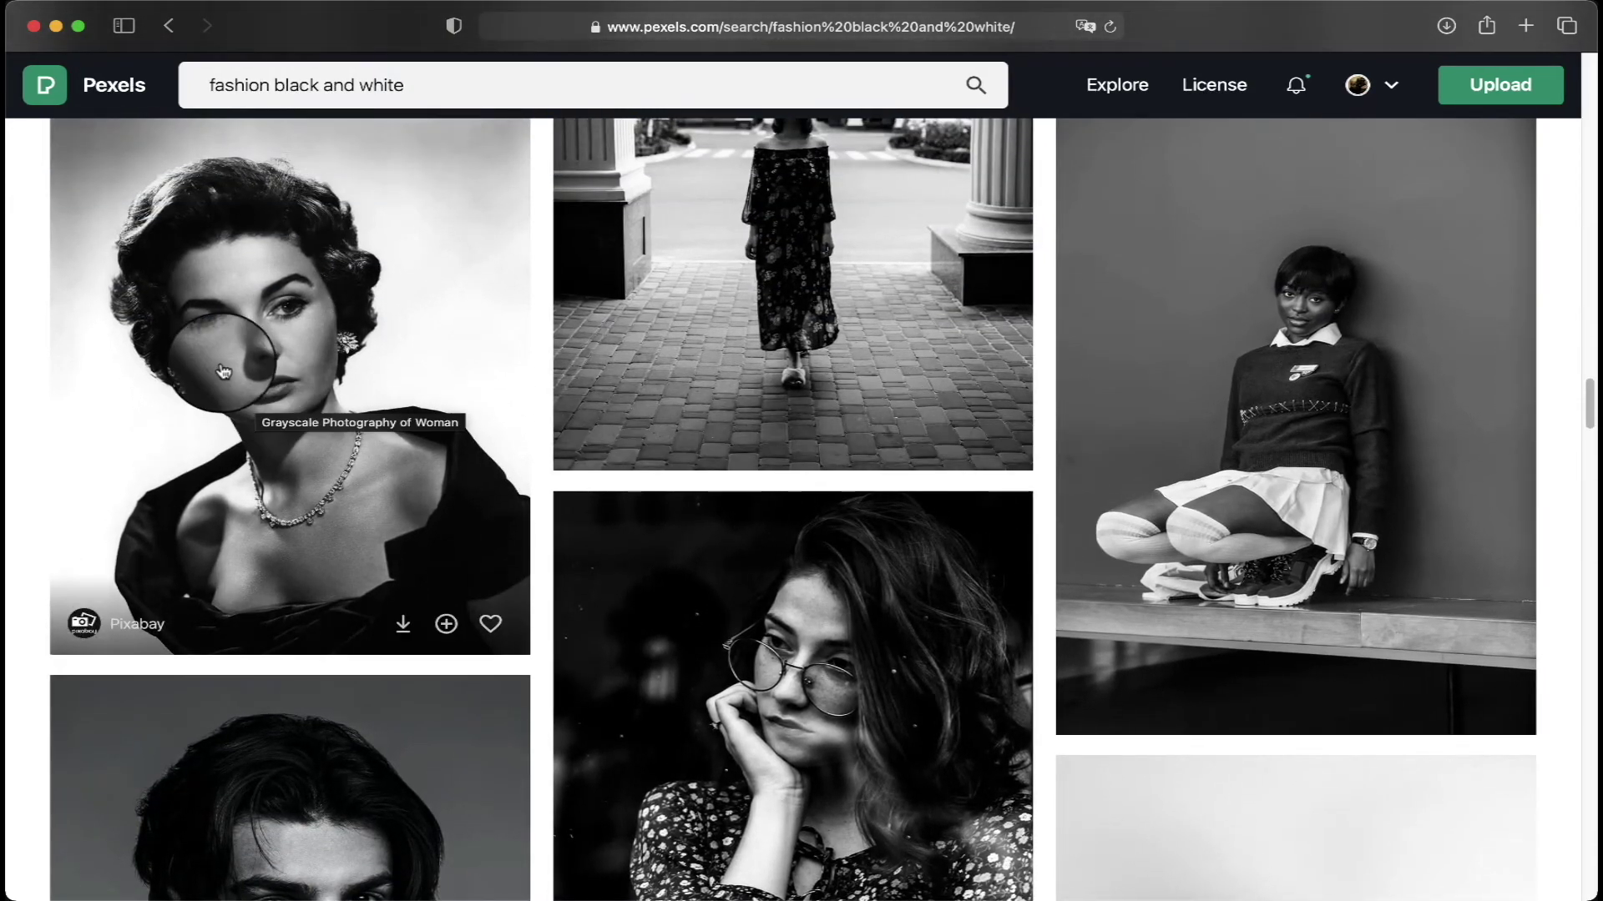
Download the grayscale portrait of the woman wearing a necklace
click(223, 370)
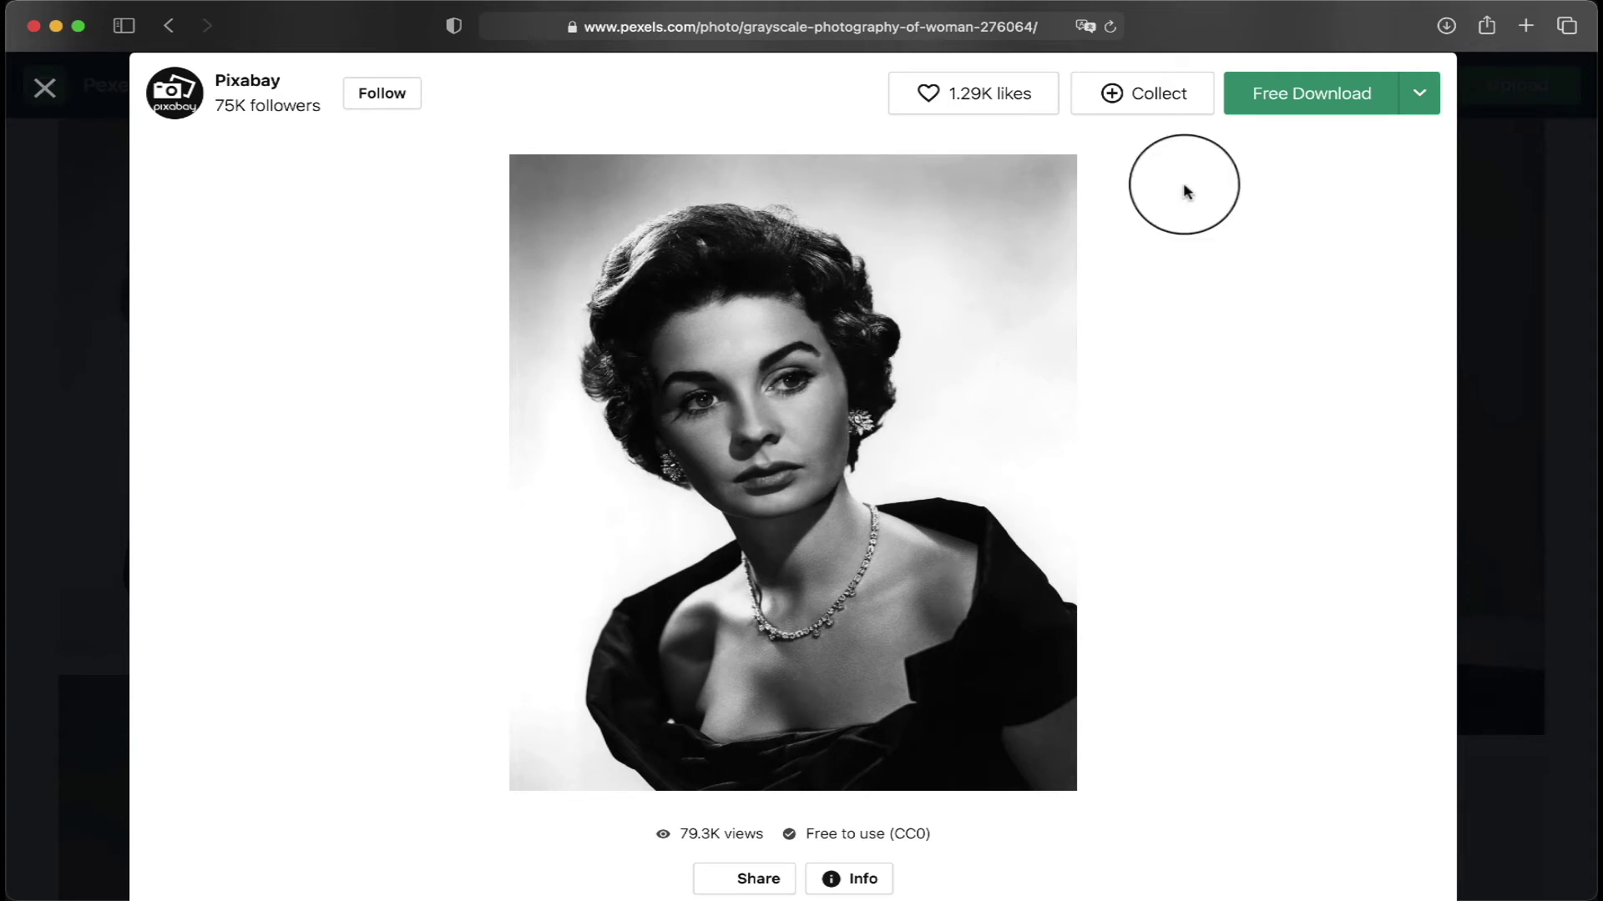
click(1419, 94)
click(1316, 423)
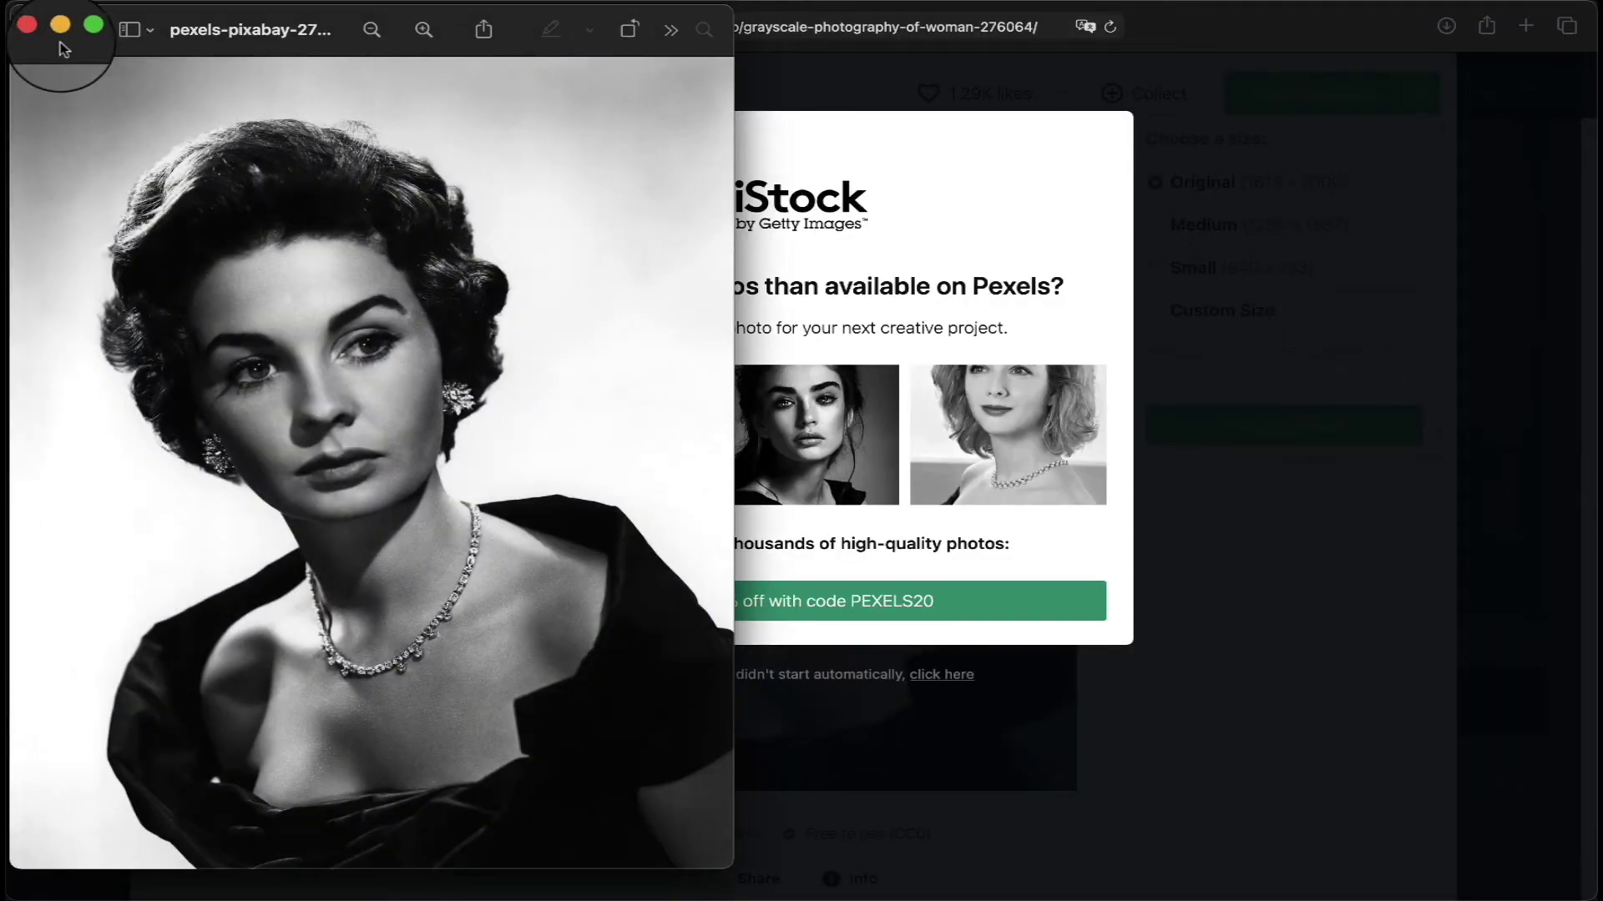
Close Preview, minimize Safari and open the Downloads folder in Finder
click(38, 31)
click(55, 27)
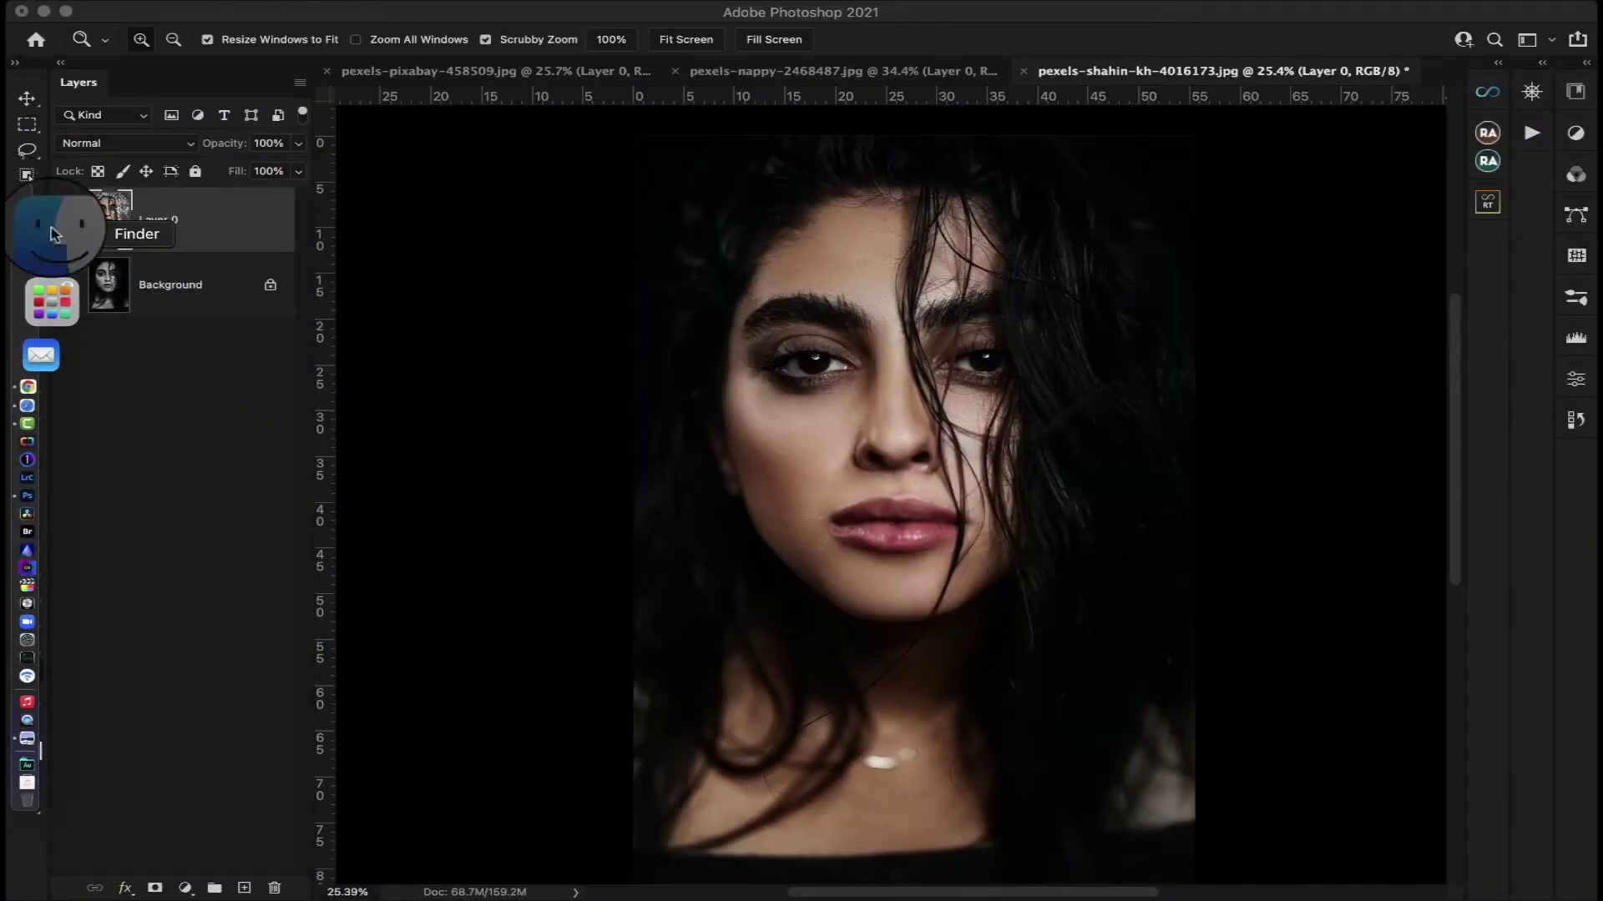
click(54, 232)
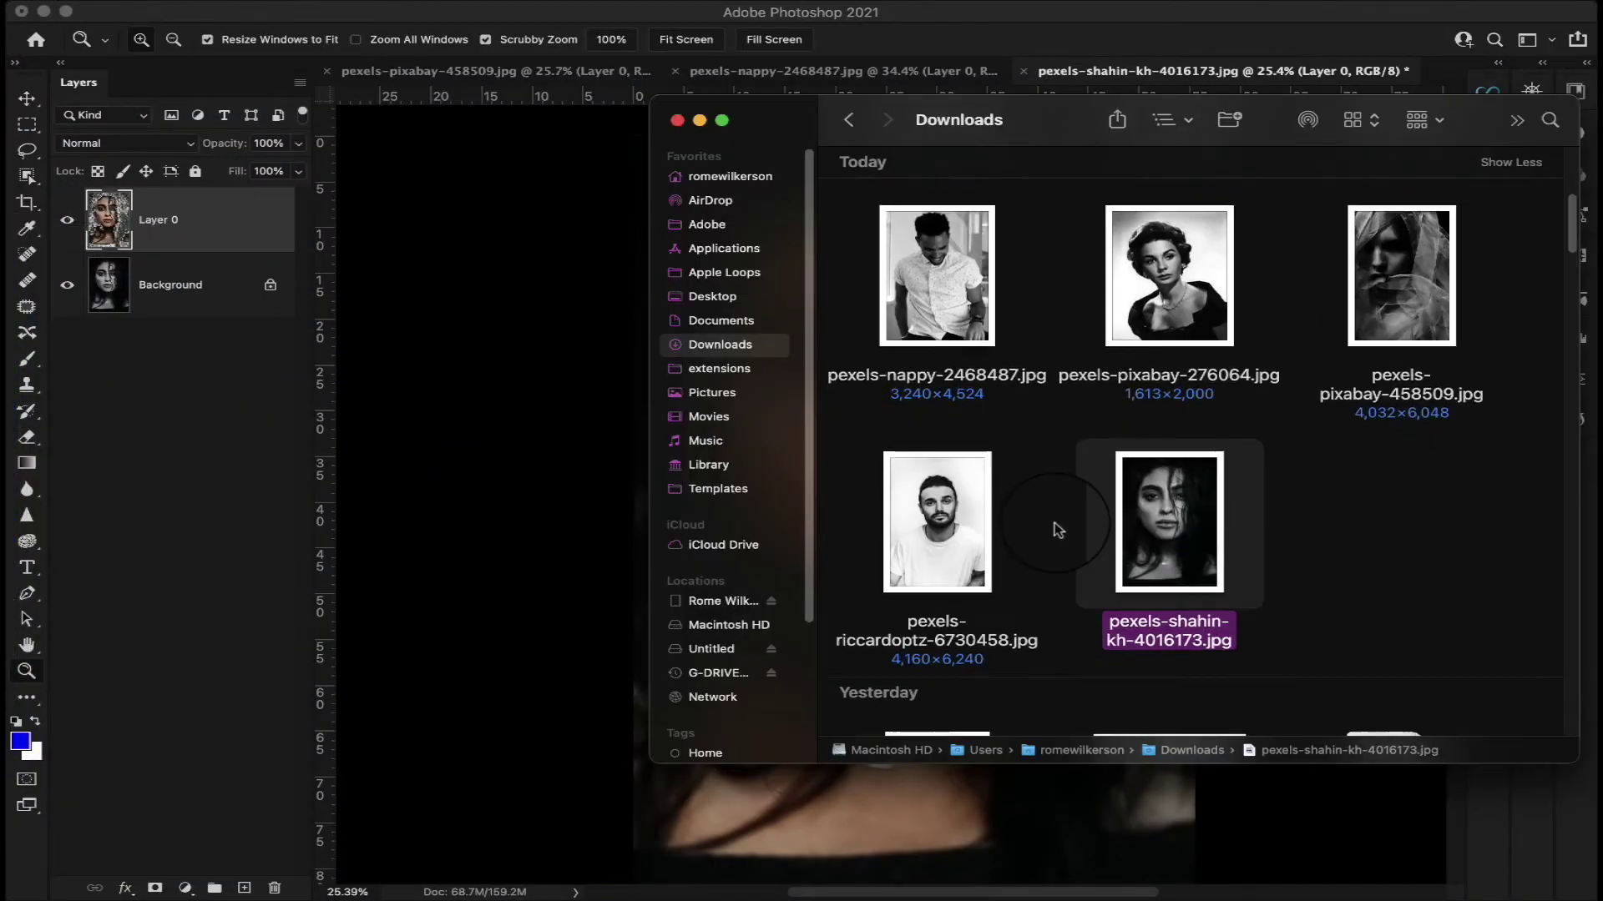
Open pexels-pixabay-276064.jpg in Adobe Photoshop 2021 via Open With
scroll(1058, 529, up, 2)
click(1171, 327)
right_click(1171, 327)
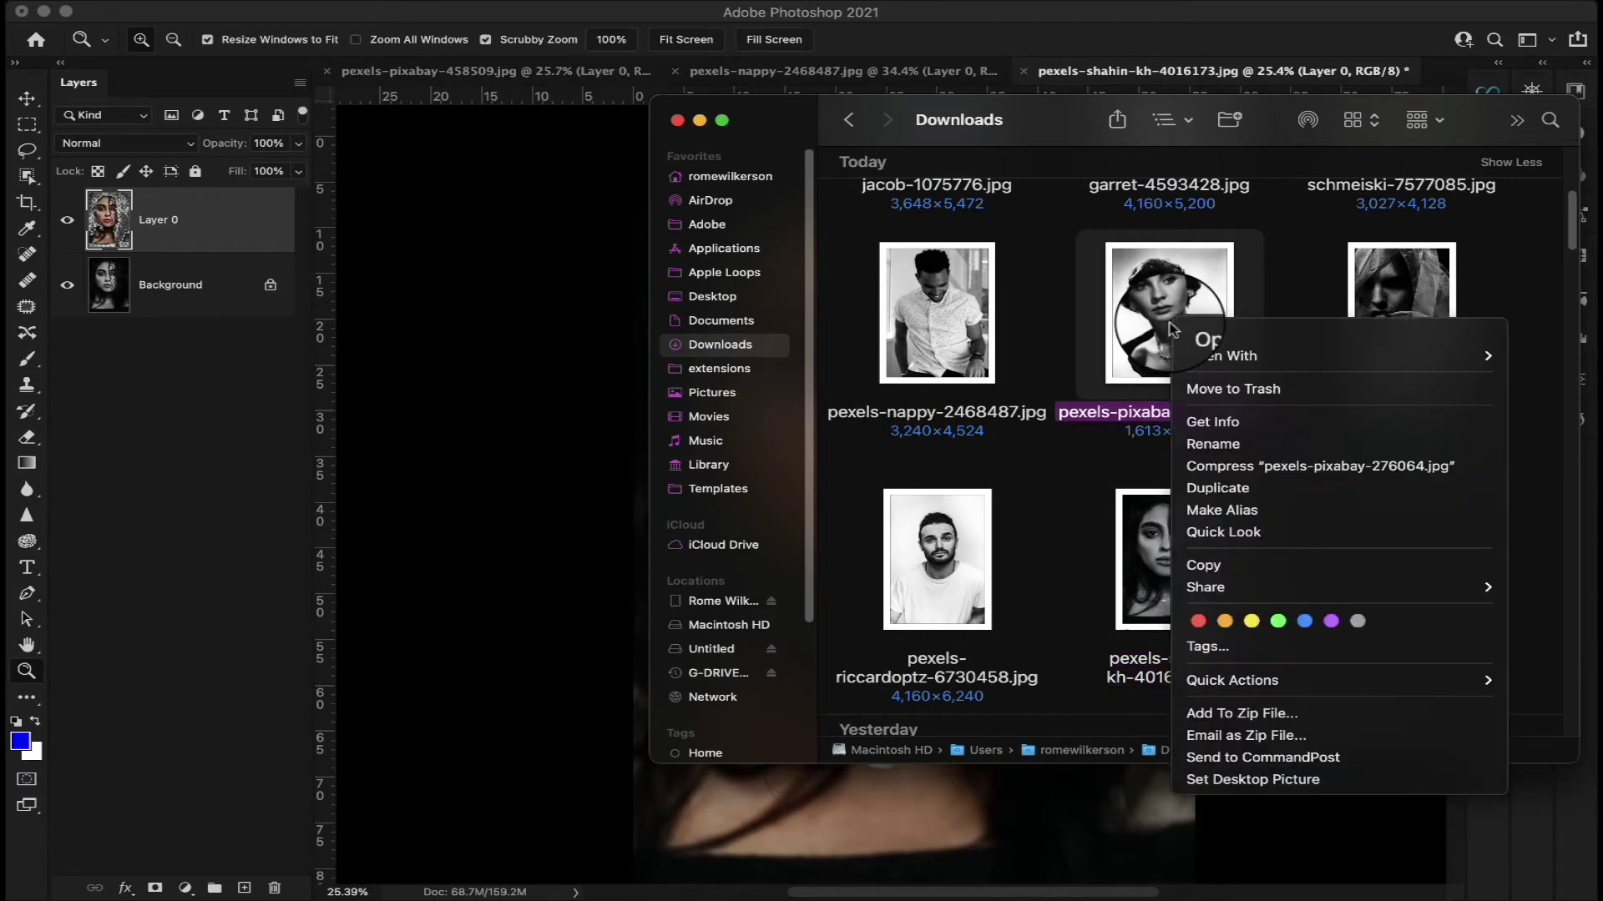
mouse_move(1227, 355)
click(1041, 166)
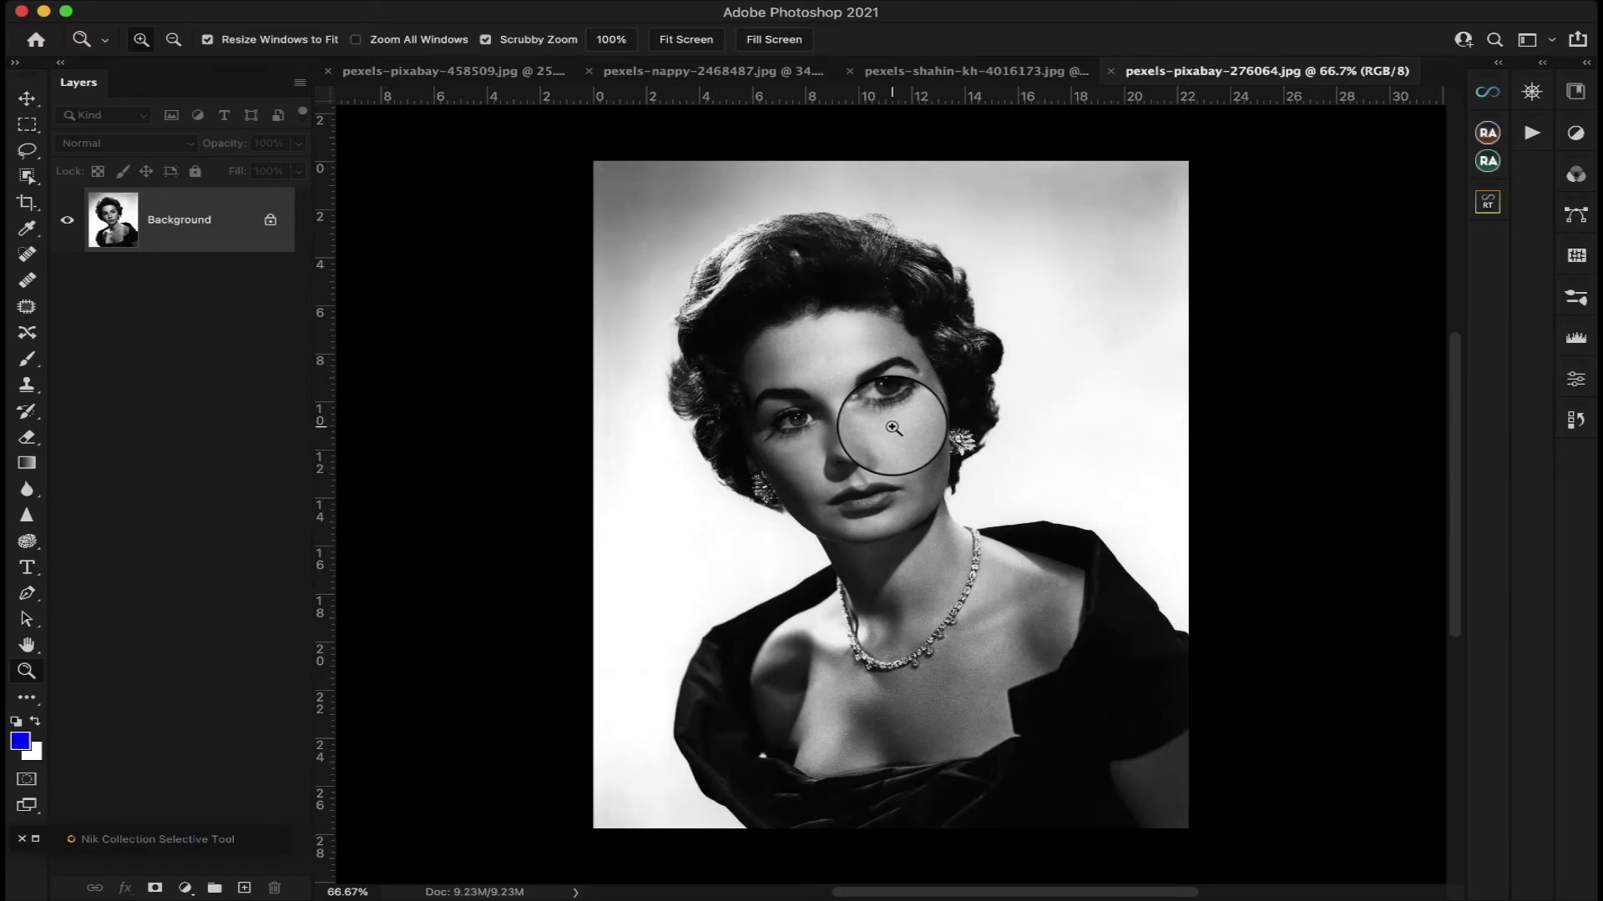
Zoom in on the necklace portrait's eye and open Filter > Neural Filters
click(894, 427)
click(893, 427)
scroll(894, 427, down, 5)
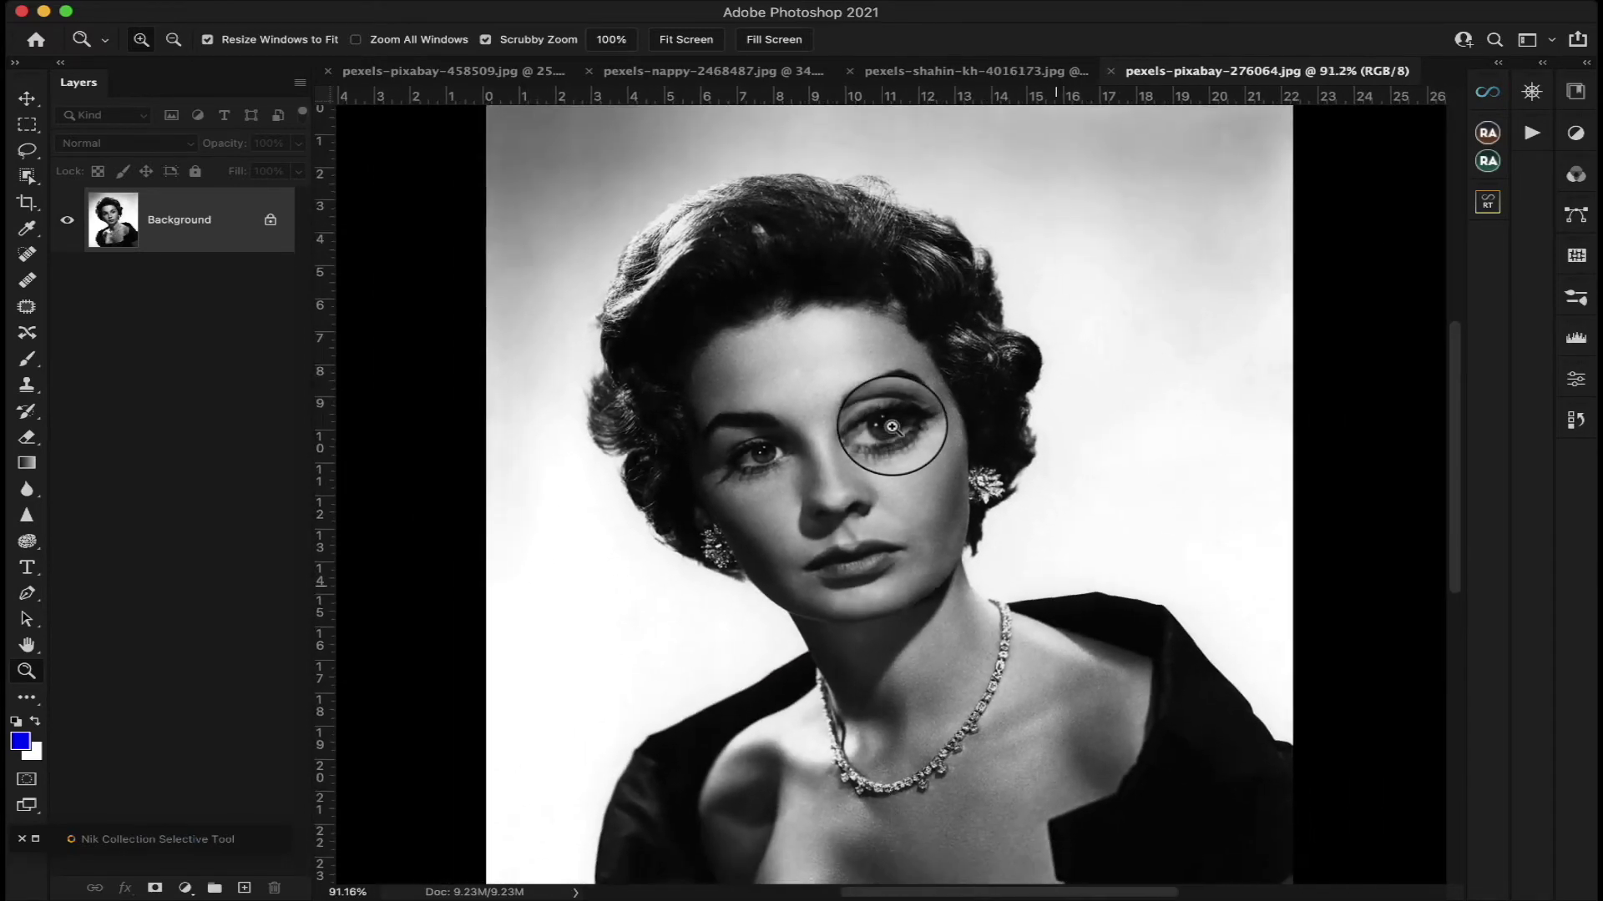
scroll(893, 427, up, 1)
scroll(892, 428, down, 1)
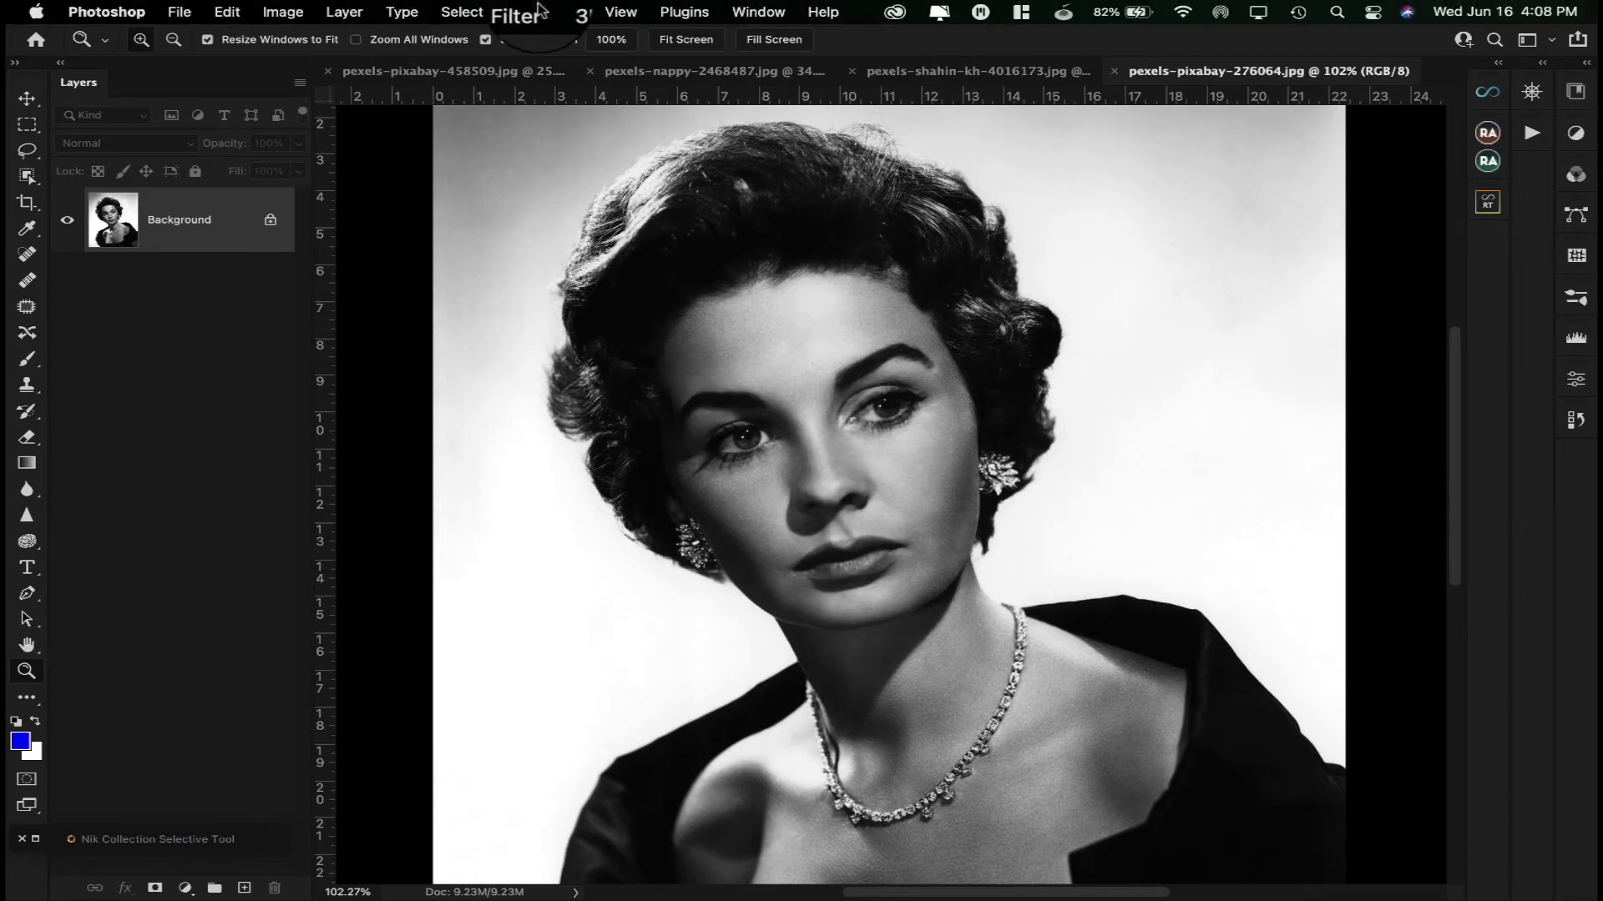
click(523, 14)
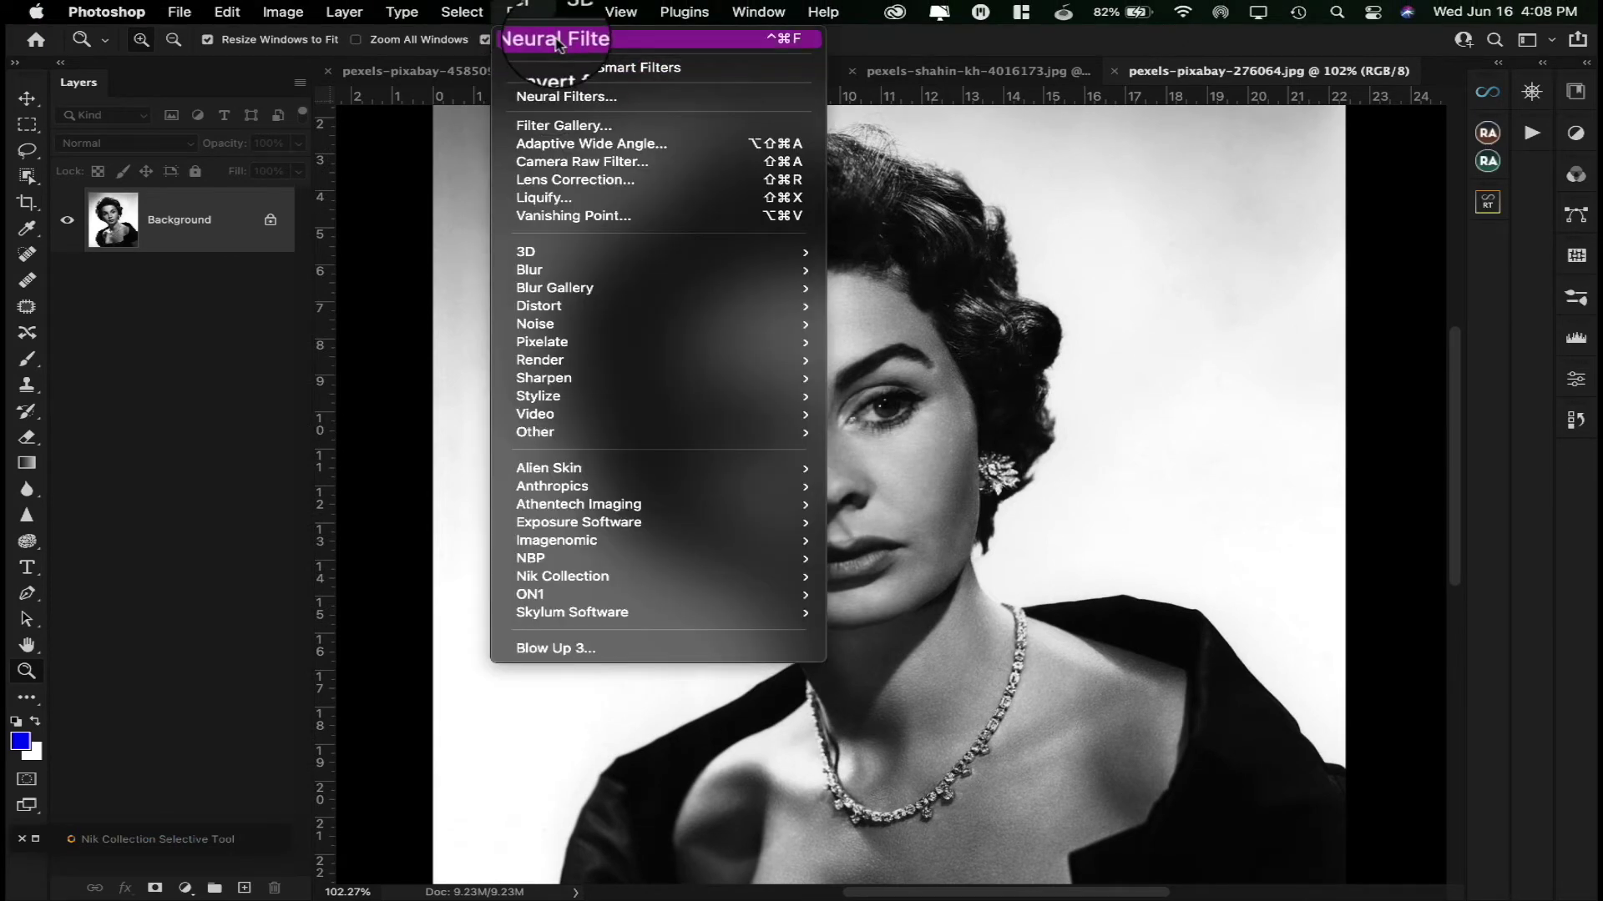
click(558, 99)
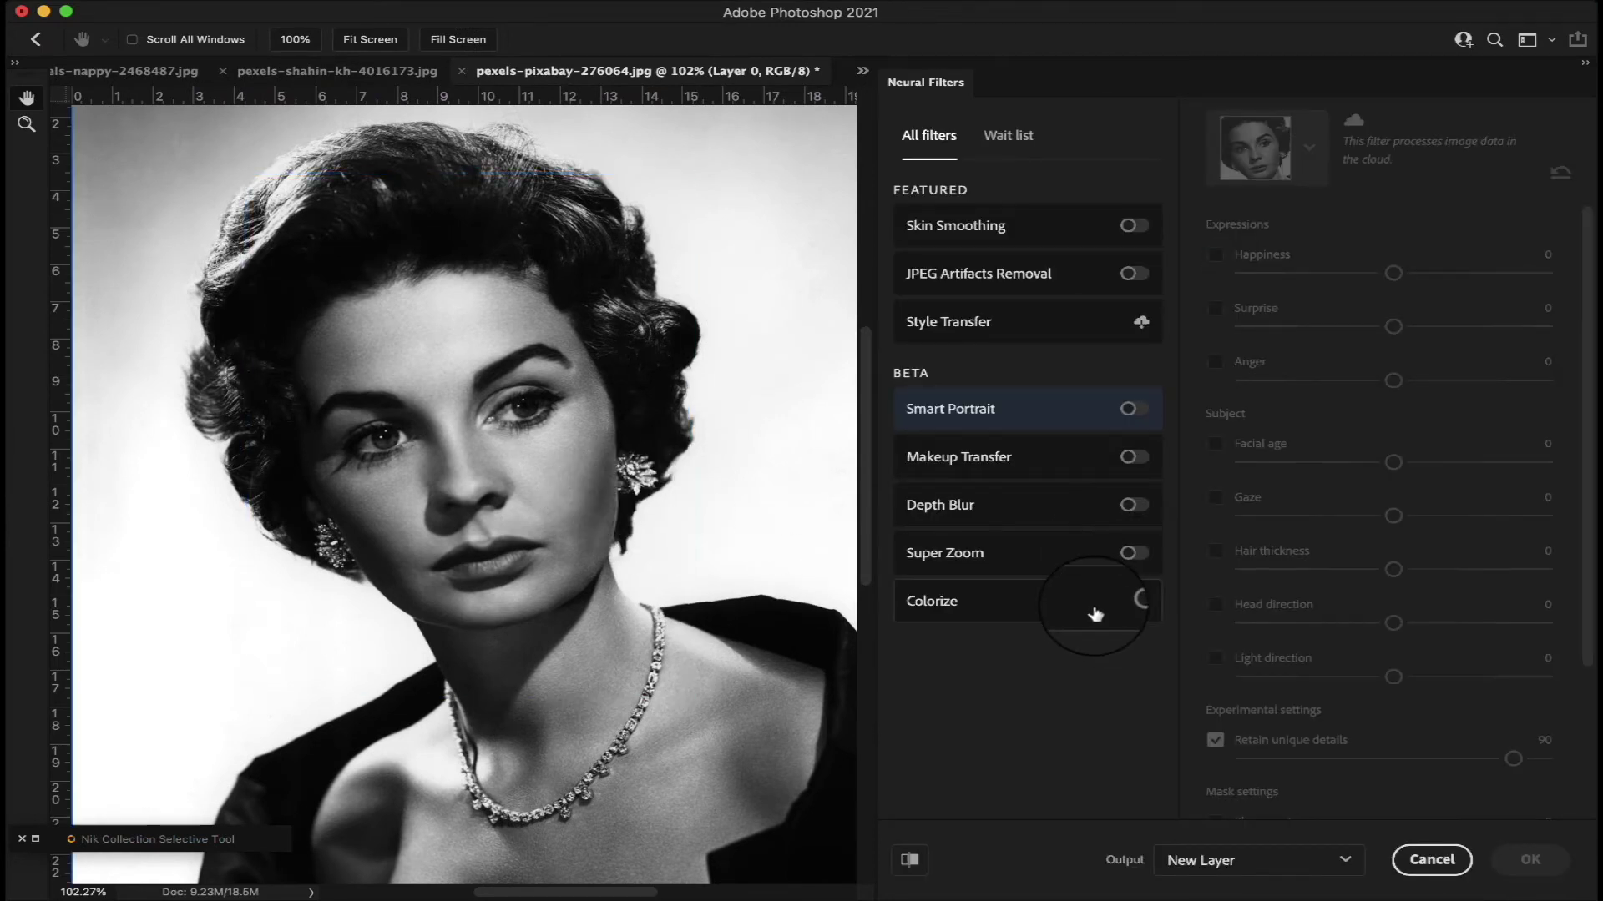
Enable Colorize for the necklace portrait, inspect the preview, and output it as a new layer
click(1132, 603)
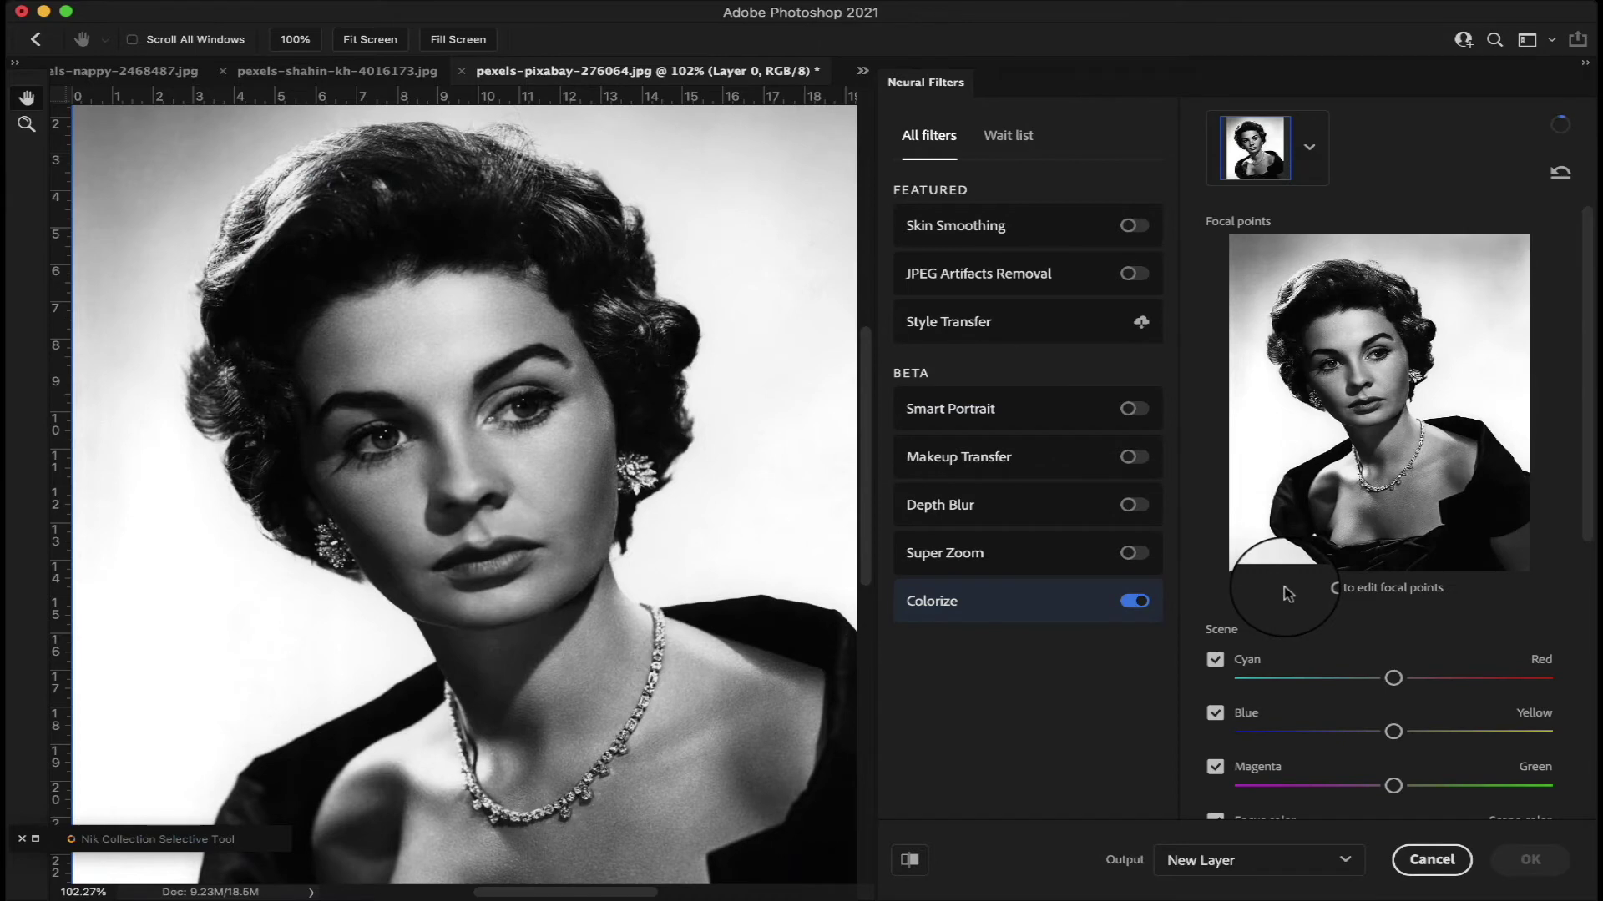
scroll(606, 518, down, 5)
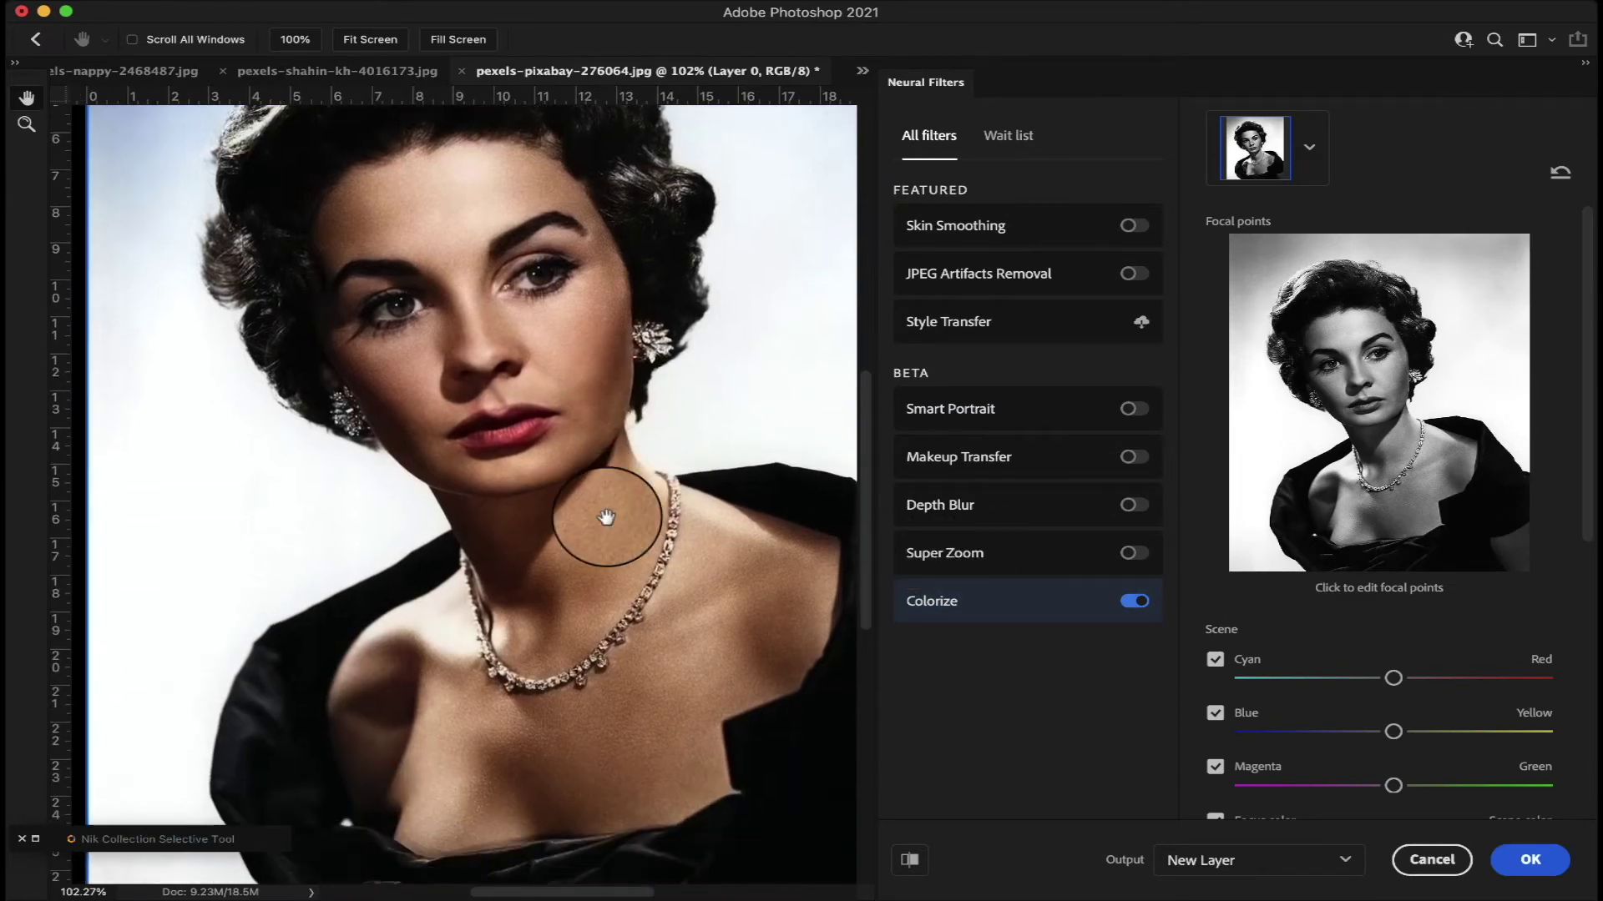
scroll(606, 518, up, 8)
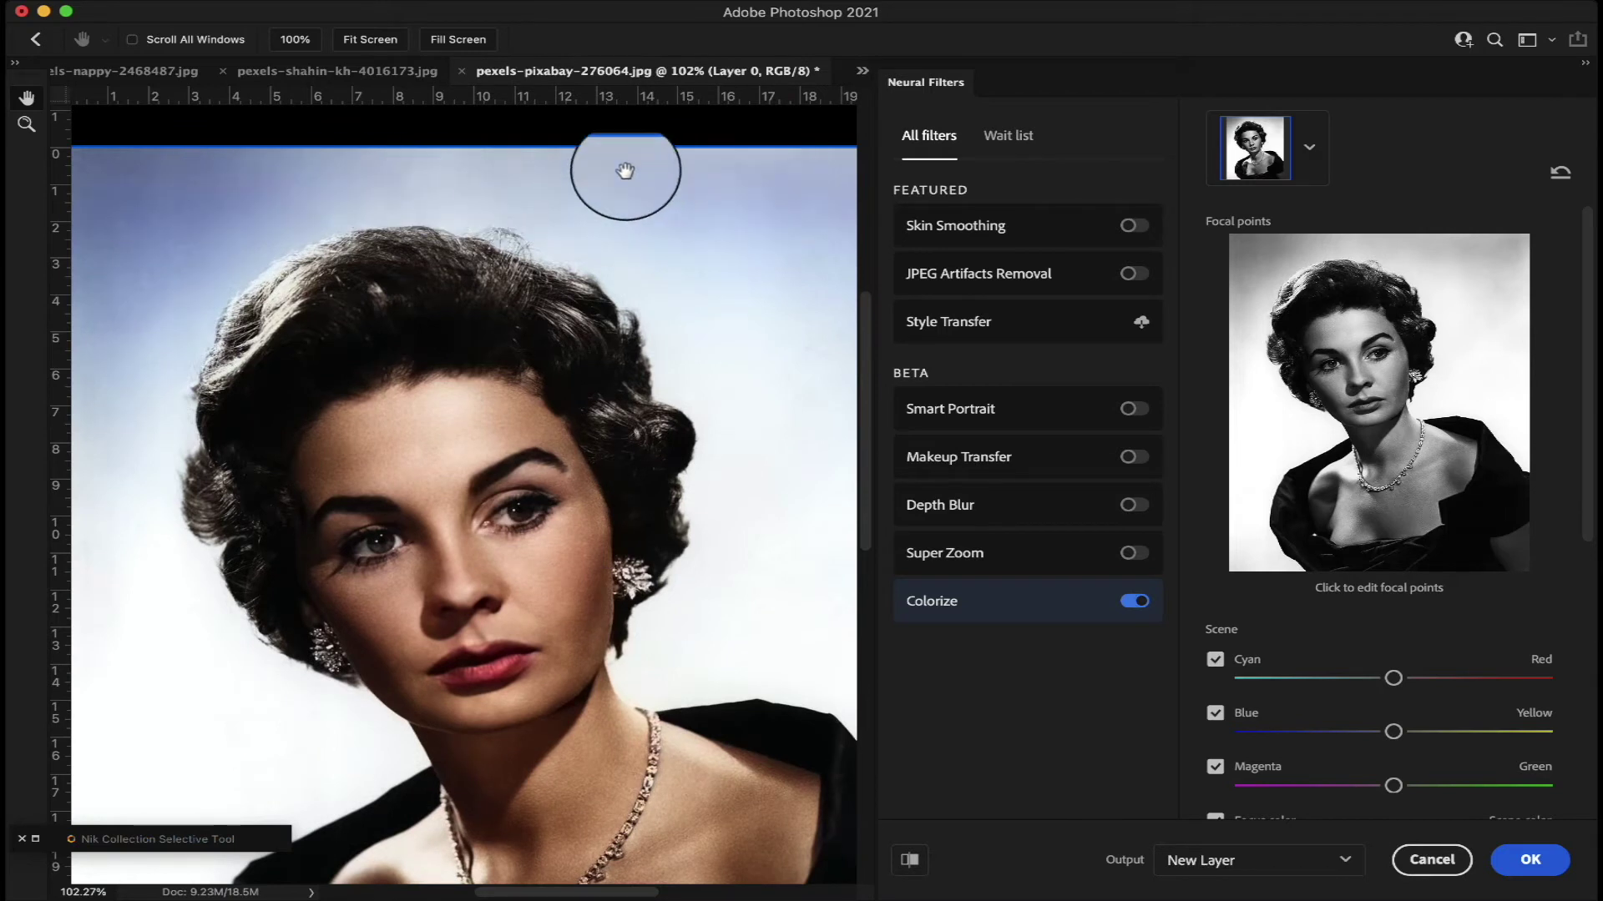
scroll(157, 218, down, 1)
scroll(157, 218, left, 1)
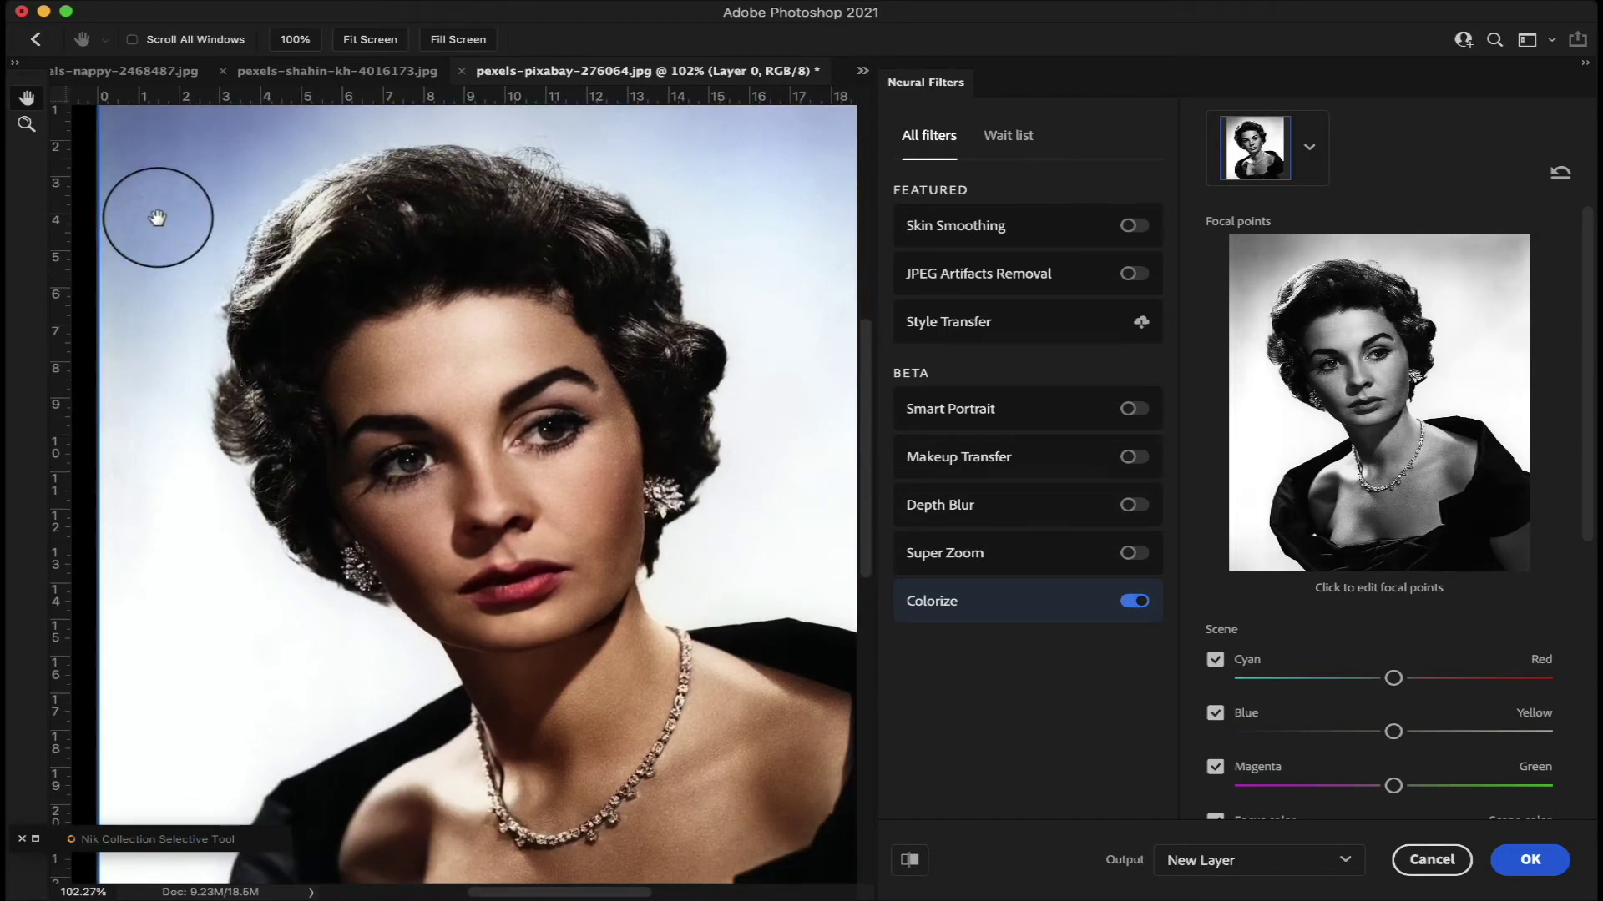
scroll(799, 177, down, 8)
scroll(800, 177, left, 1)
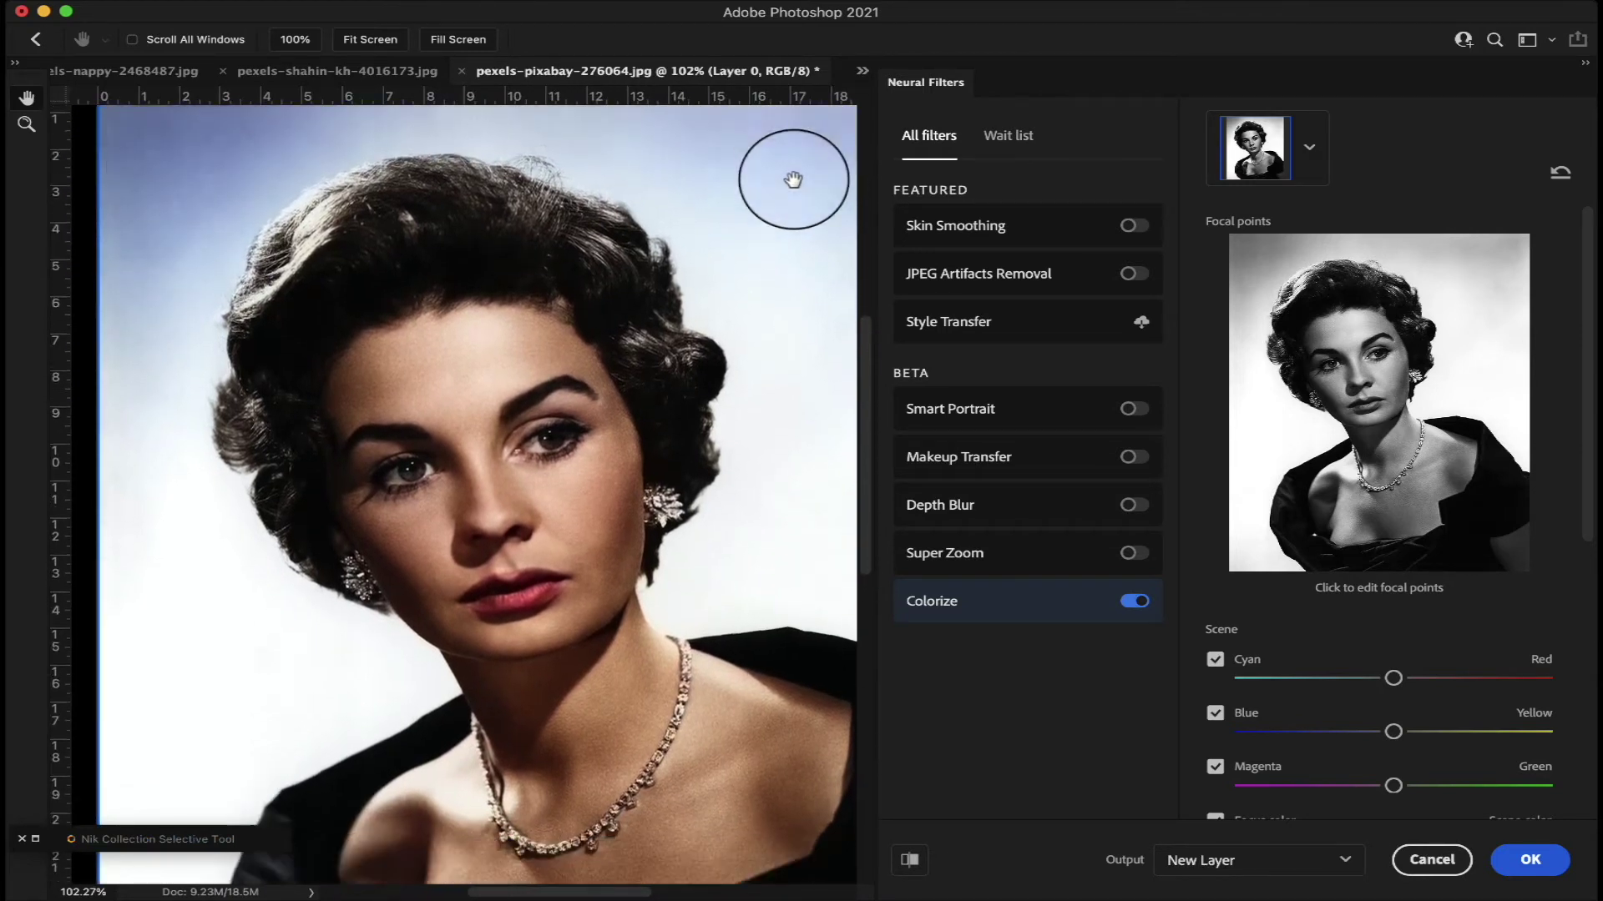
scroll(792, 179, right, 3)
scroll(793, 179, up, 1)
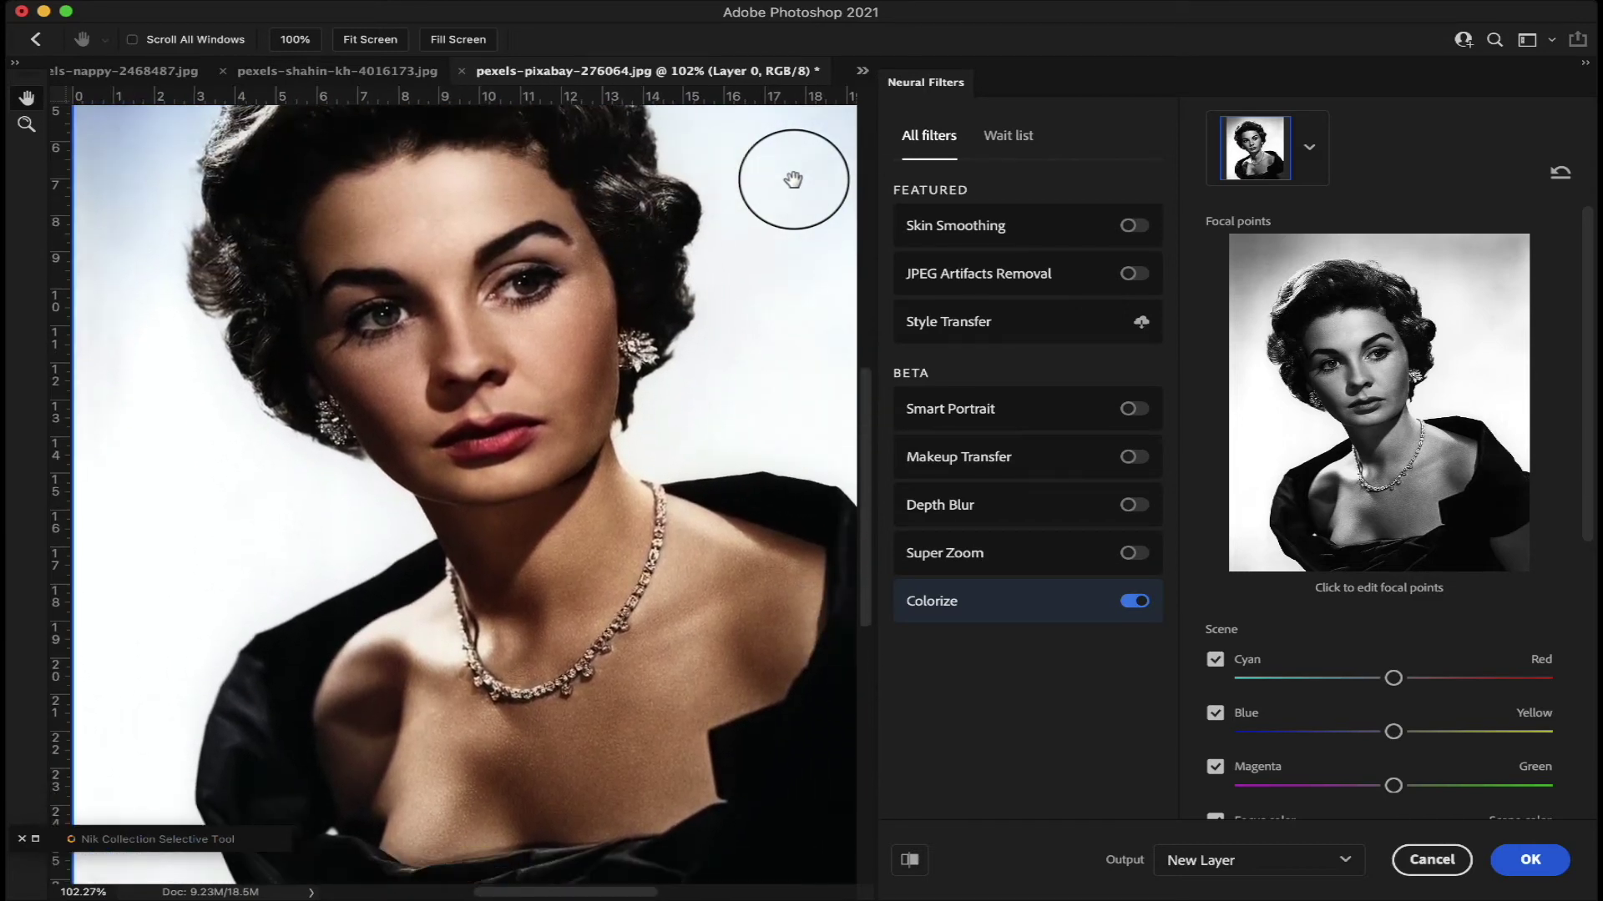
click(1550, 865)
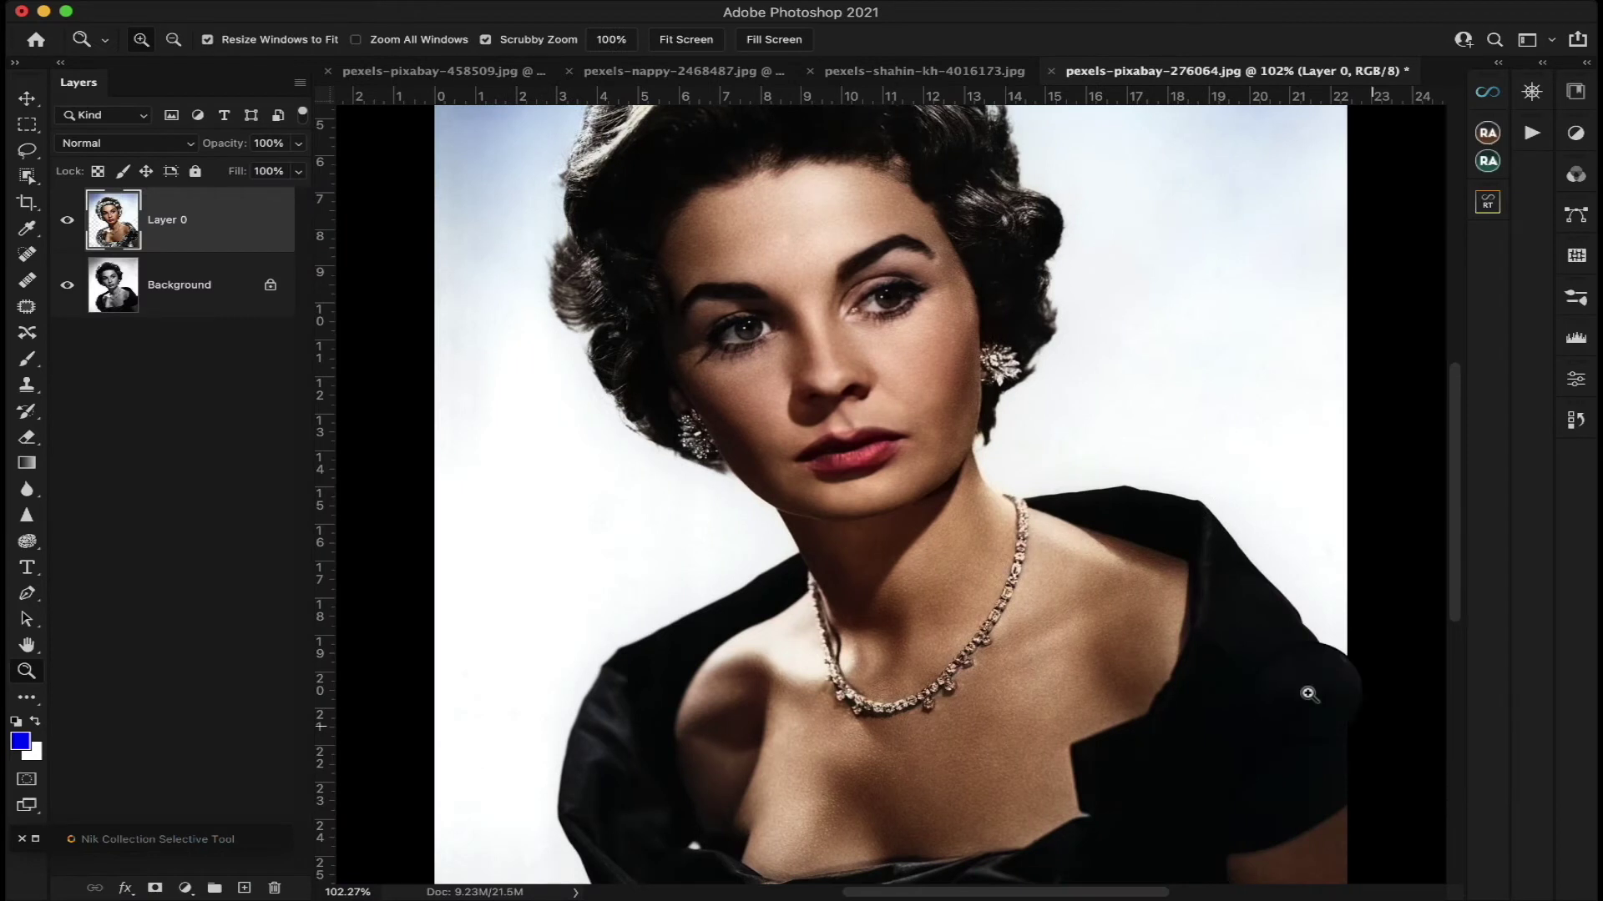
scroll(816, 420, down, 3)
scroll(816, 420, up, 1)
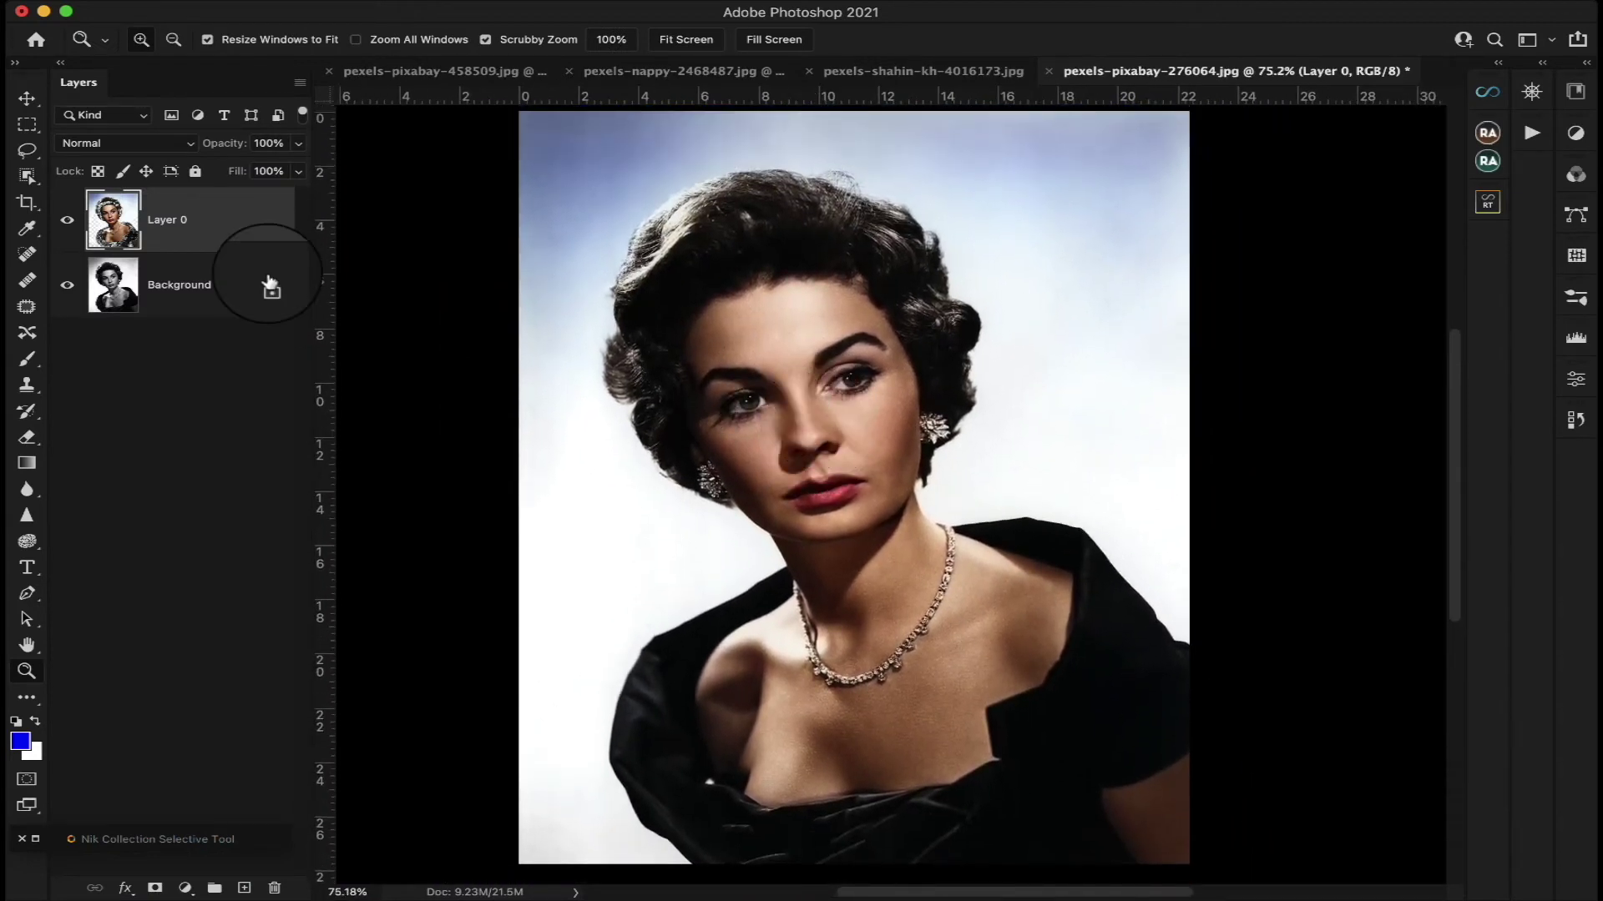
click(67, 288)
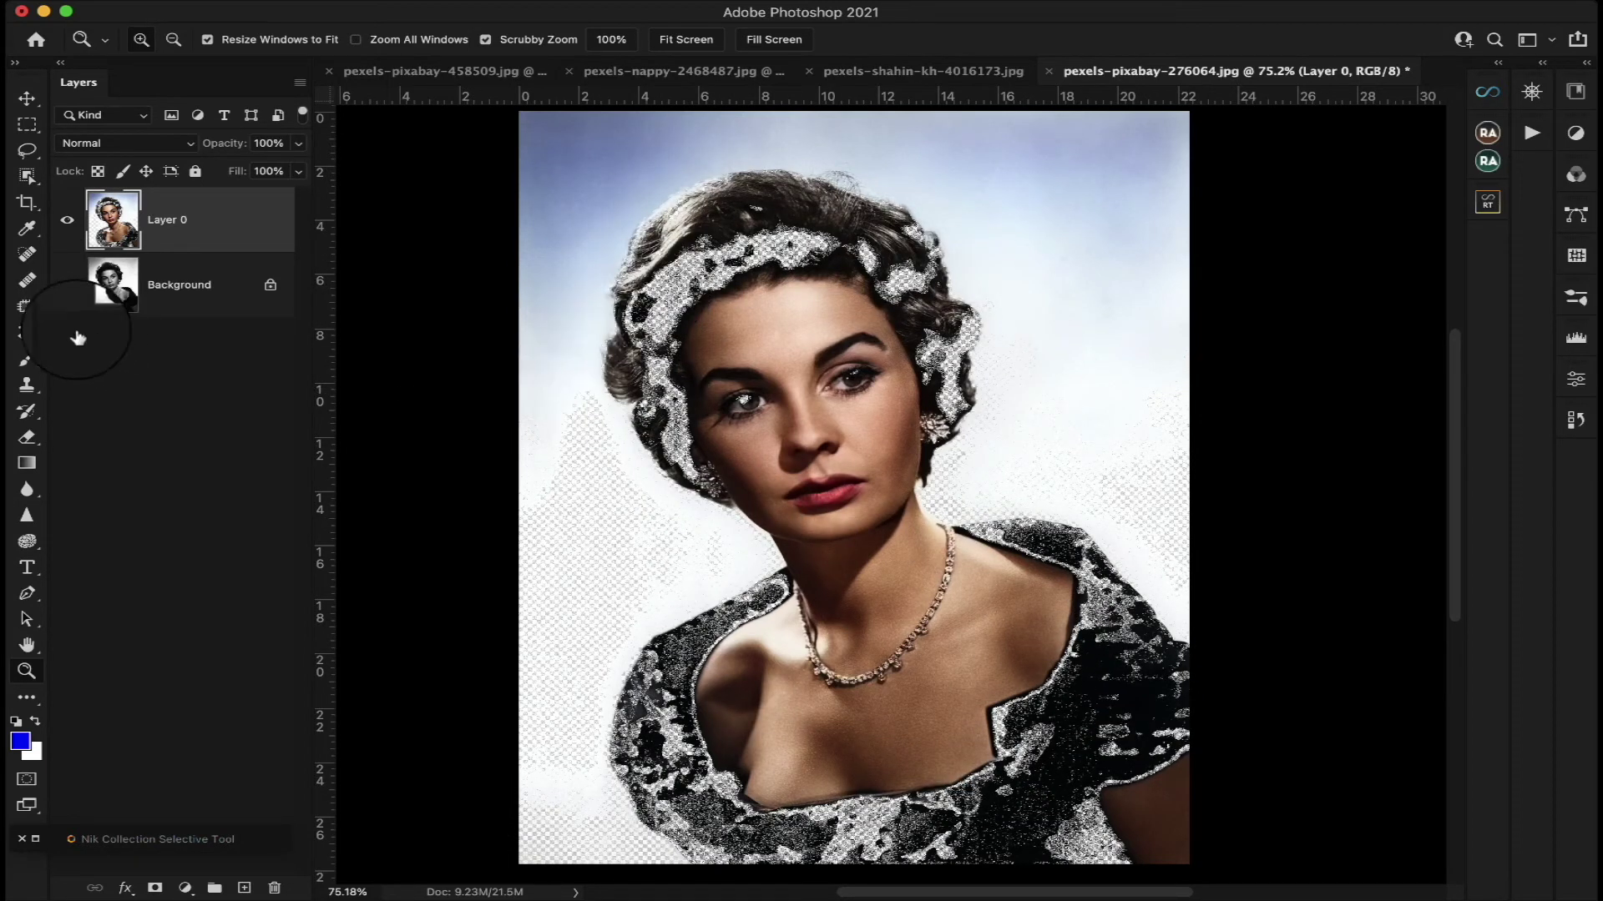
click(67, 285)
click(825, 379)
scroll(825, 380, up, 5)
scroll(824, 380, down, 2)
scroll(824, 380, up, 1)
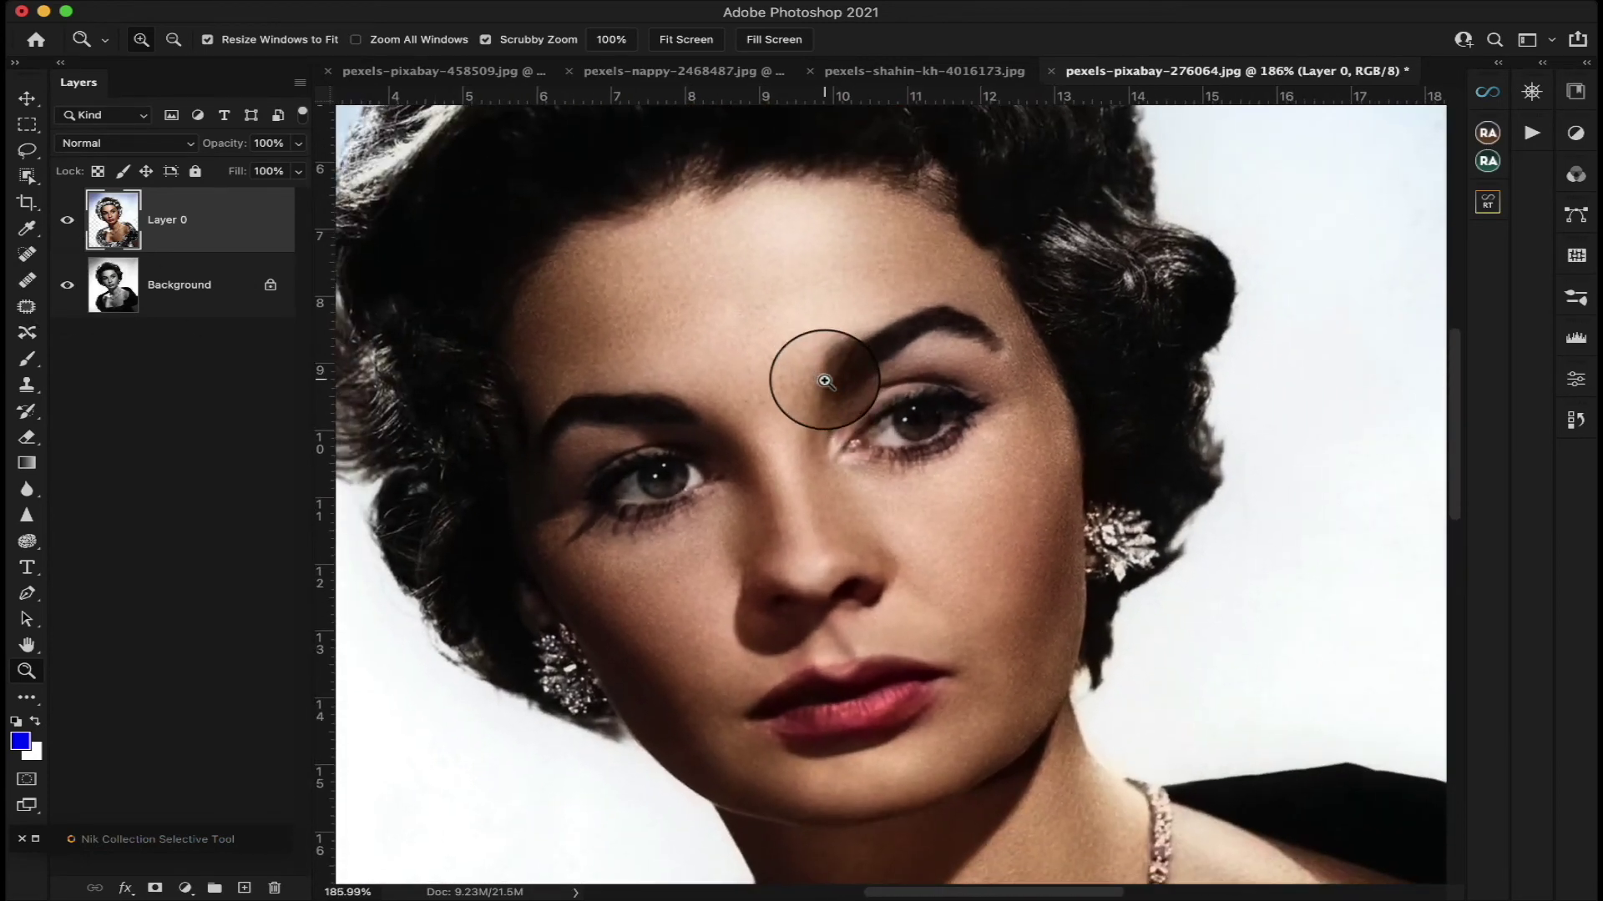
click(69, 288)
click(68, 288)
click(68, 288)
click(68, 288)
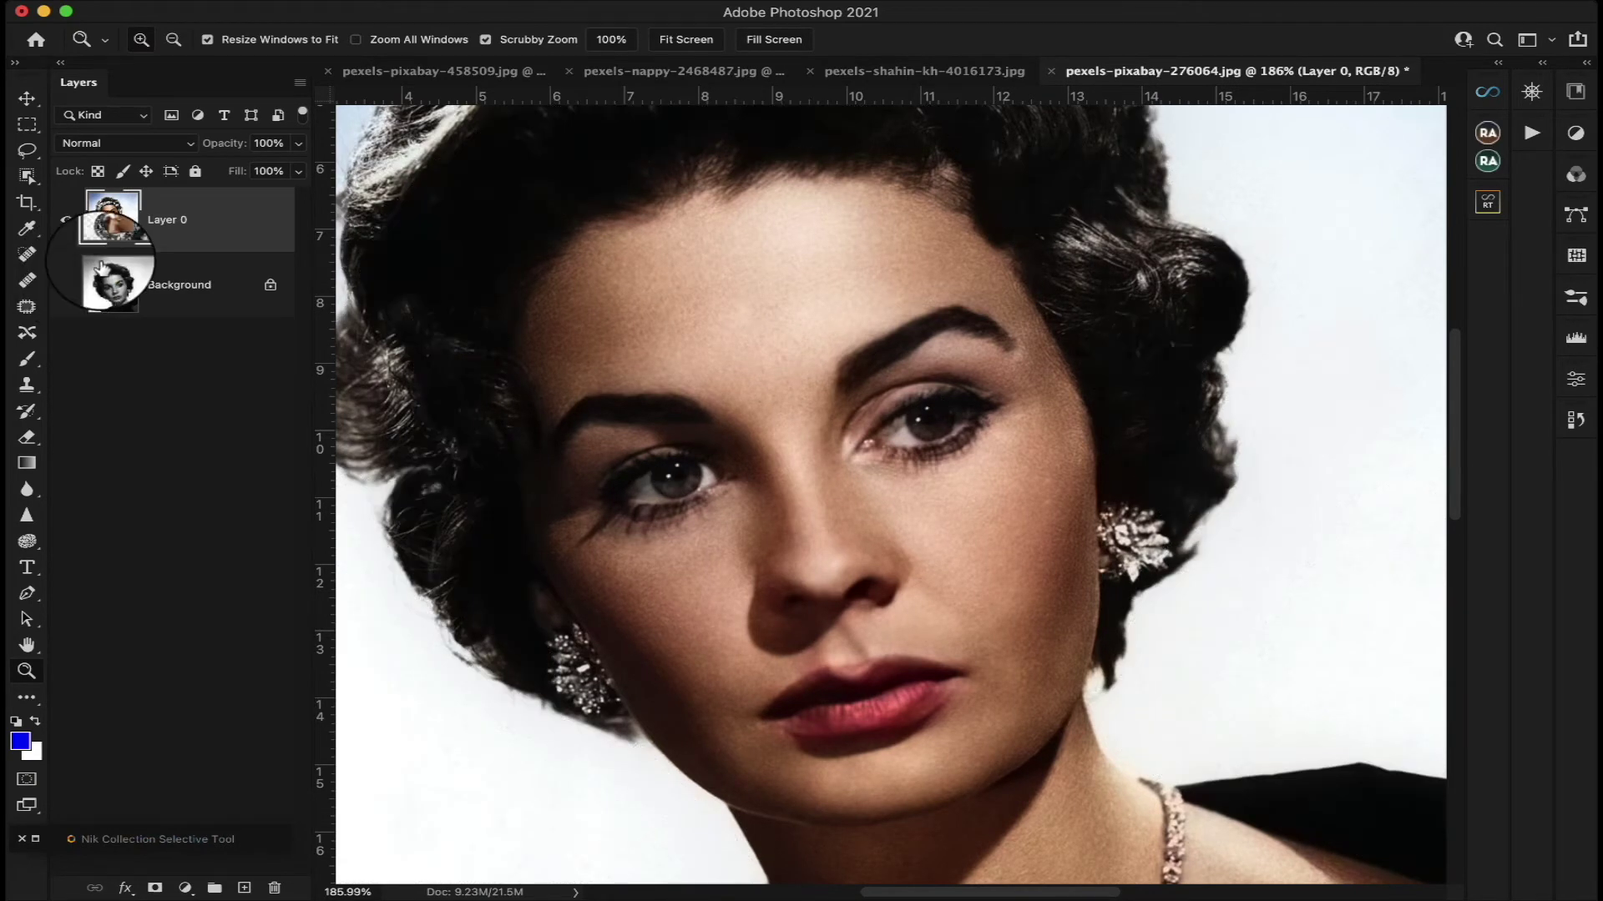
scroll(554, 265, down, 3)
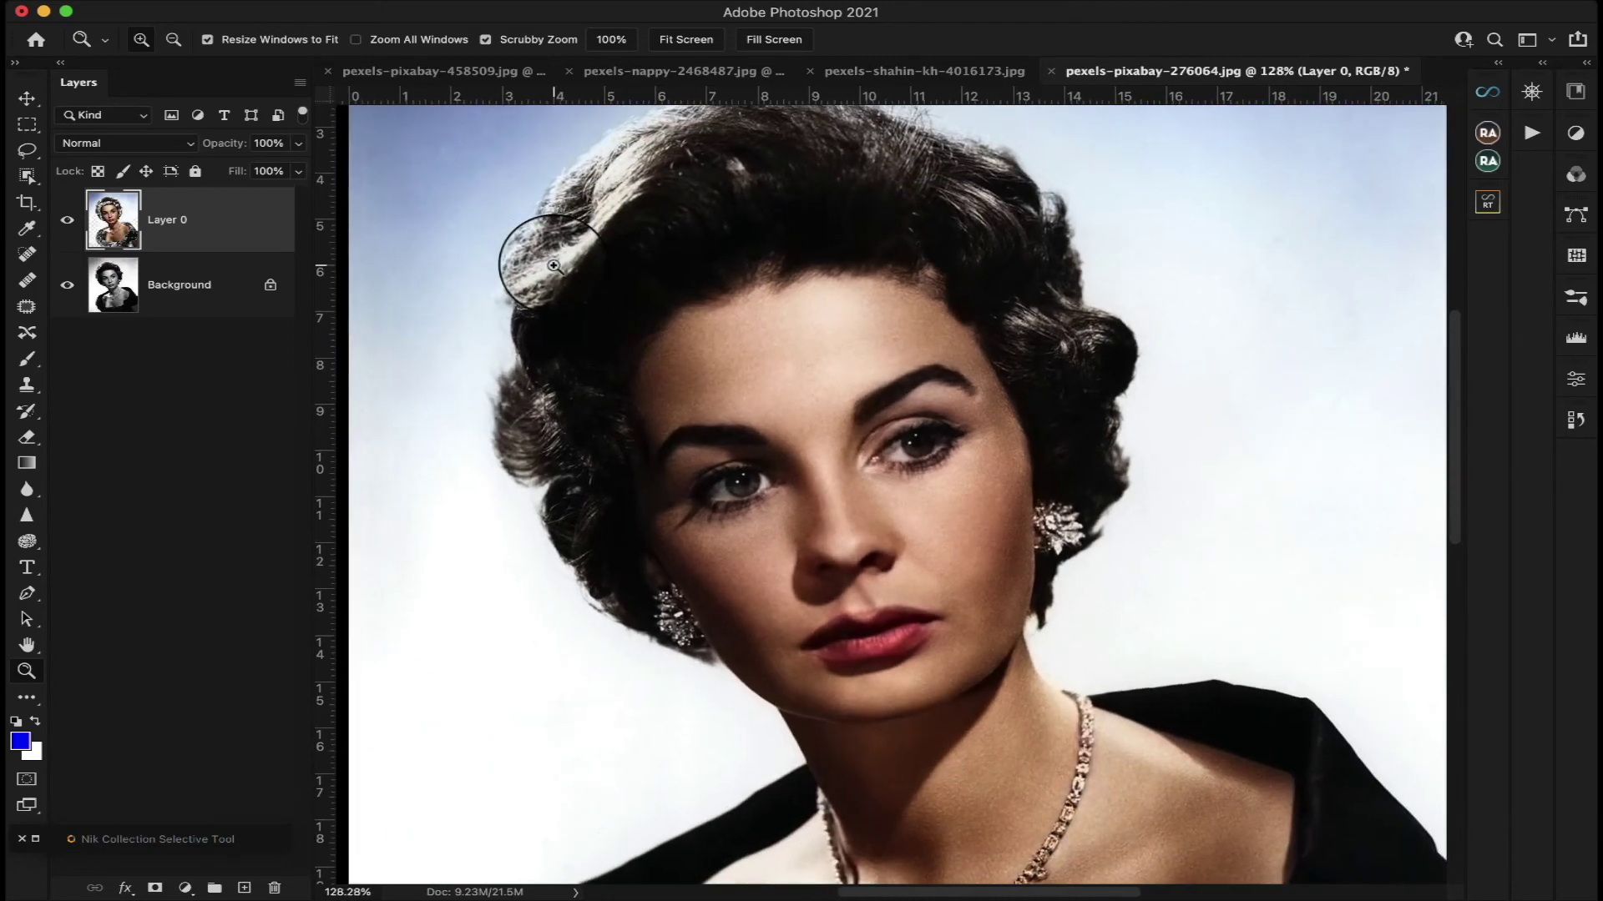
scroll(553, 266, down, 4)
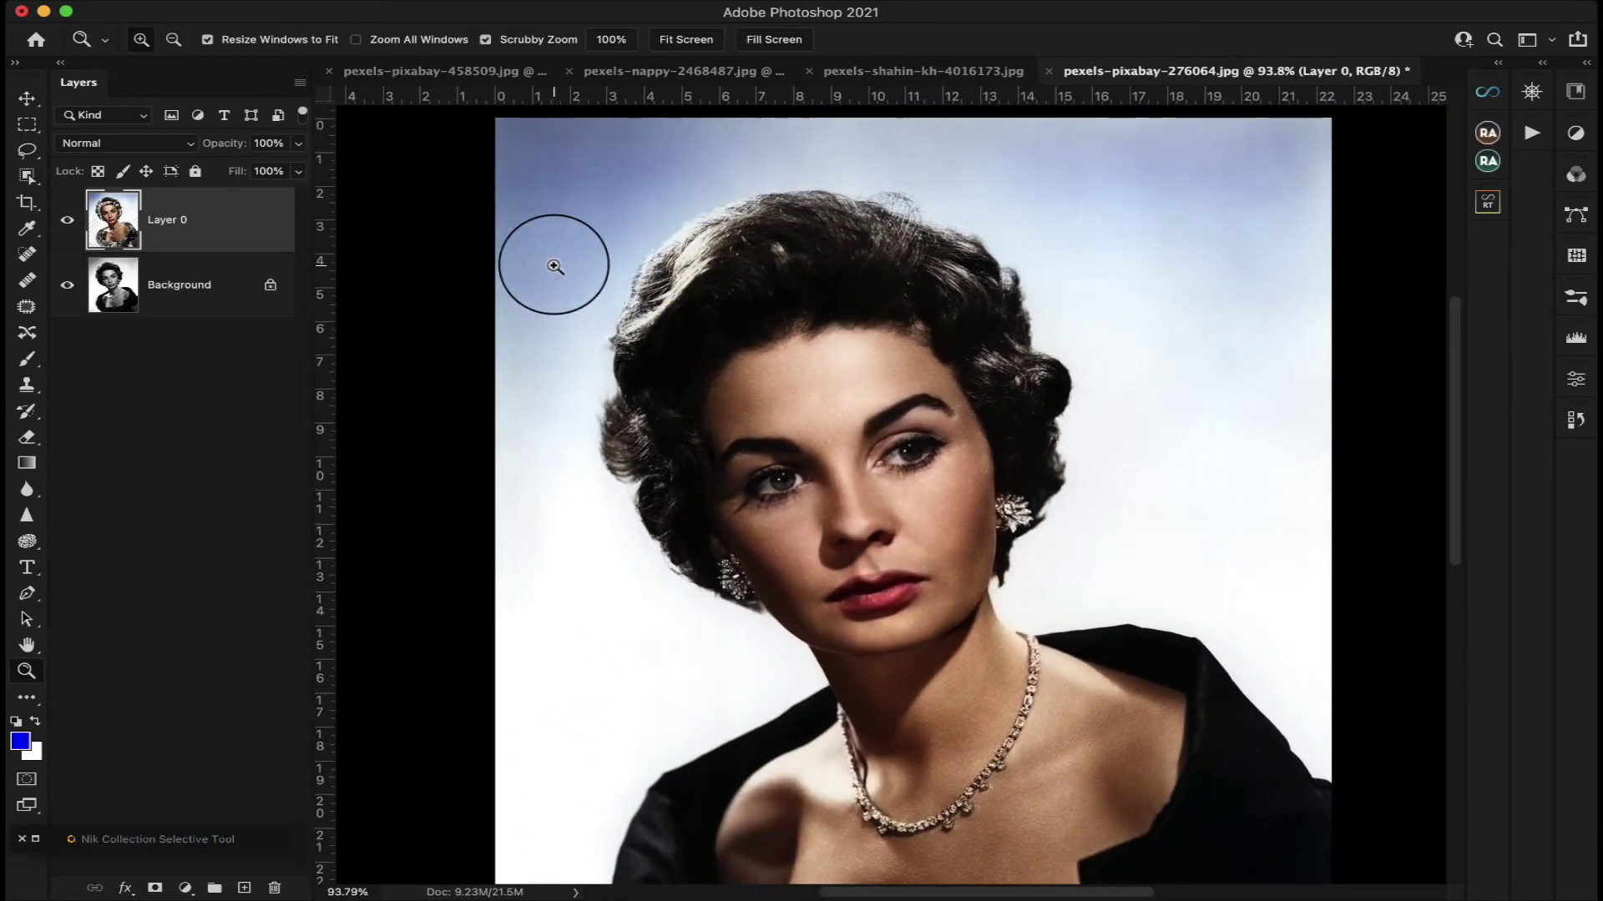
scroll(553, 266, down, 3)
scroll(553, 266, down, 1)
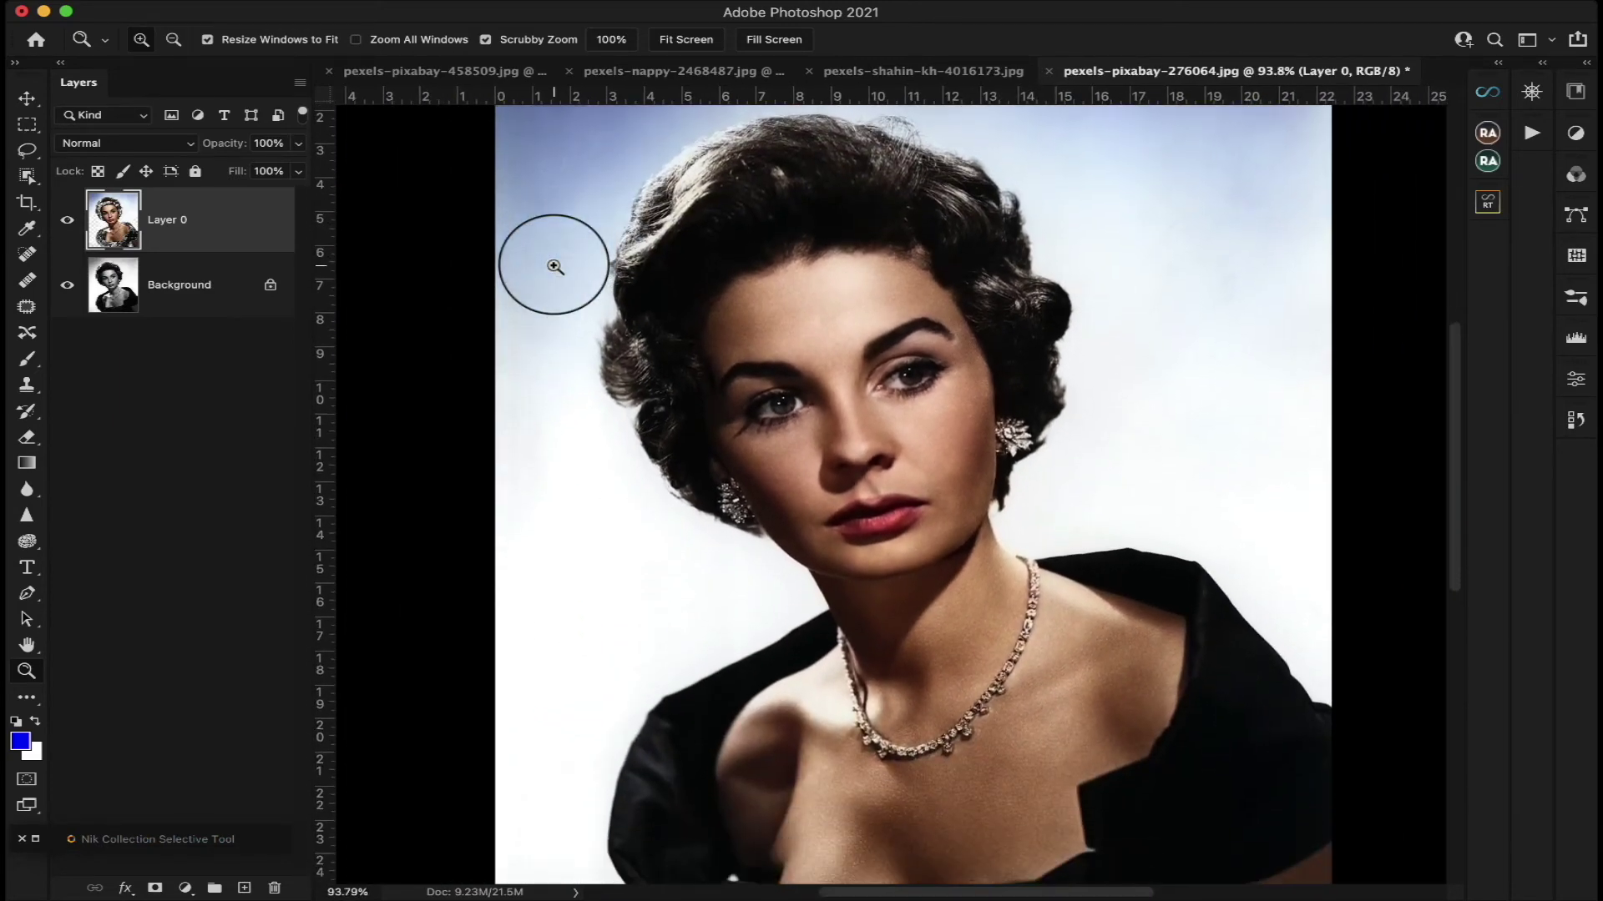
scroll(553, 266, down, 2)
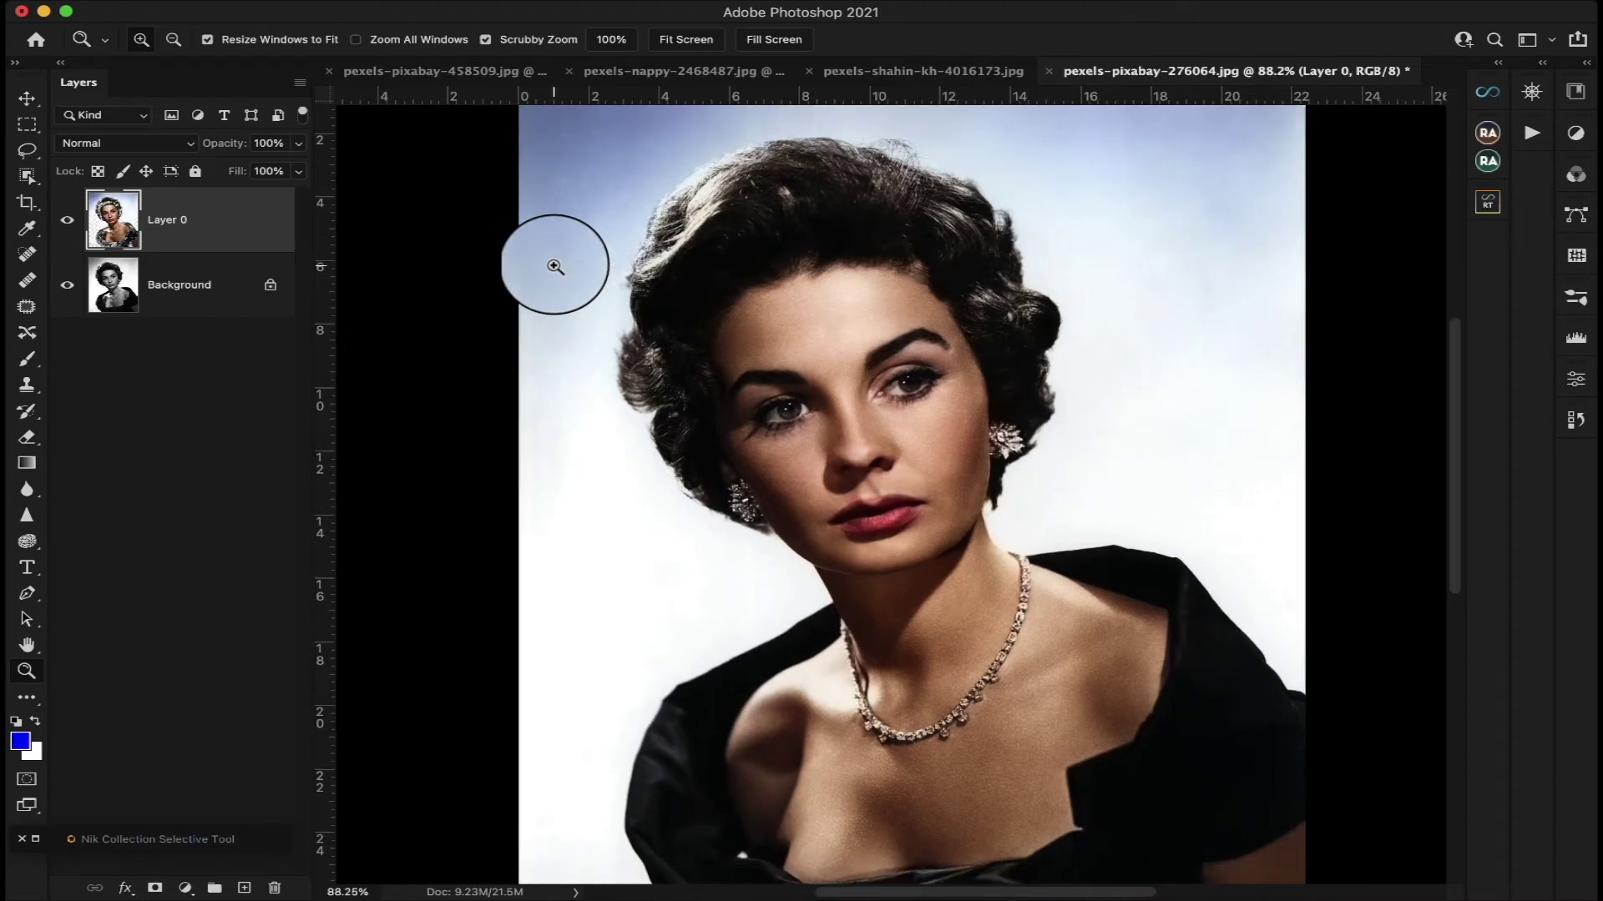
scroll(616, 268, down, 1)
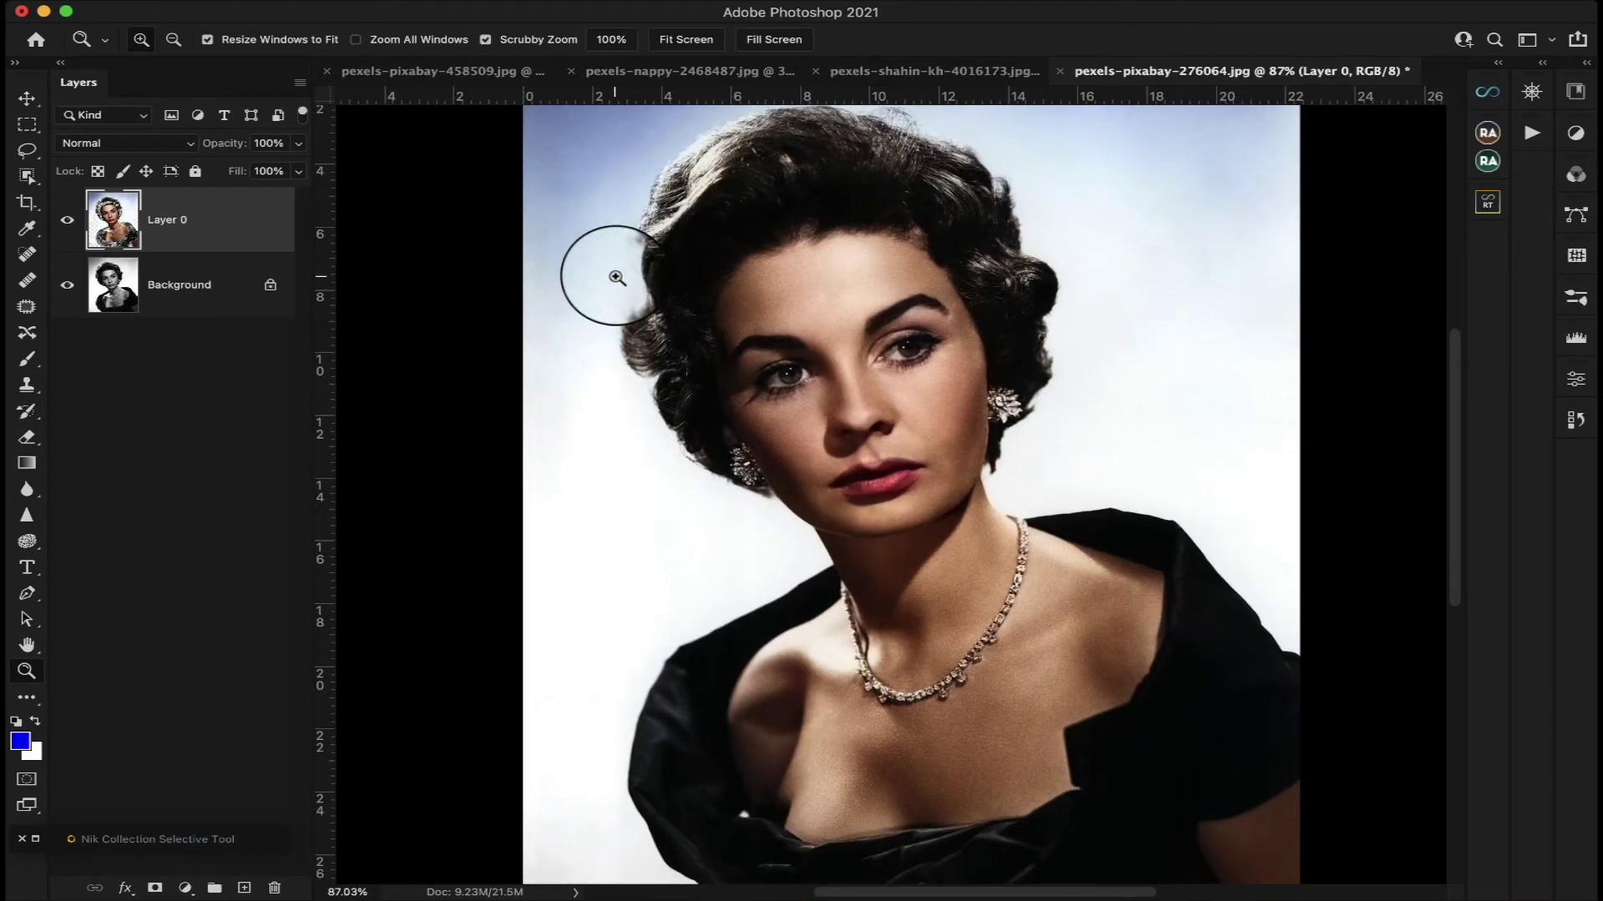
scroll(762, 312, up, 1)
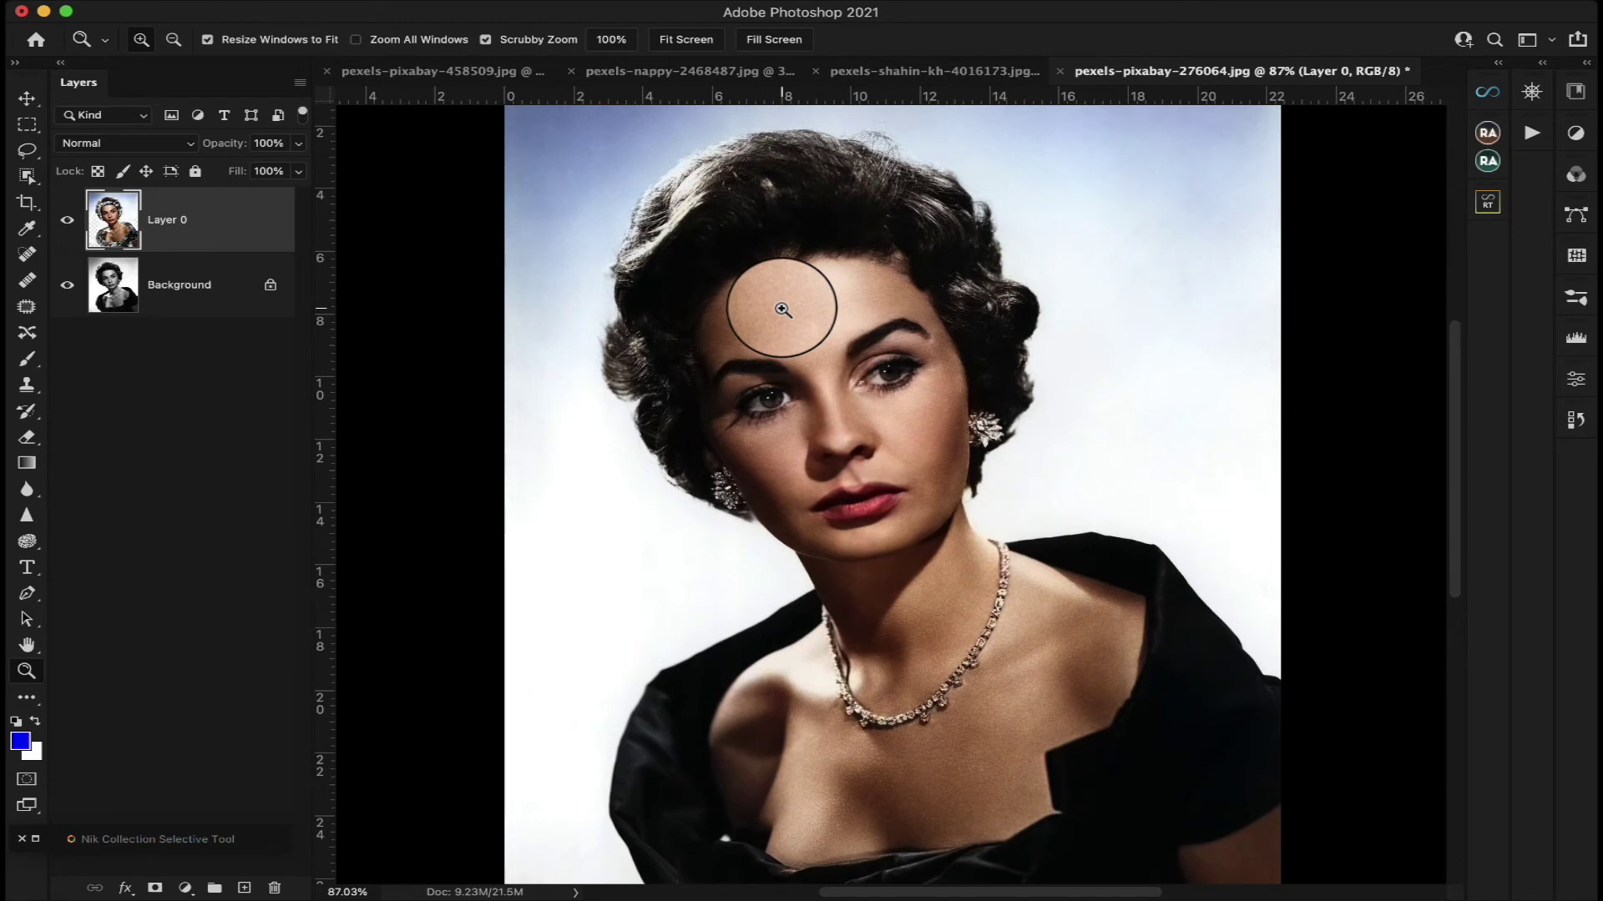
scroll(776, 338, down, 2)
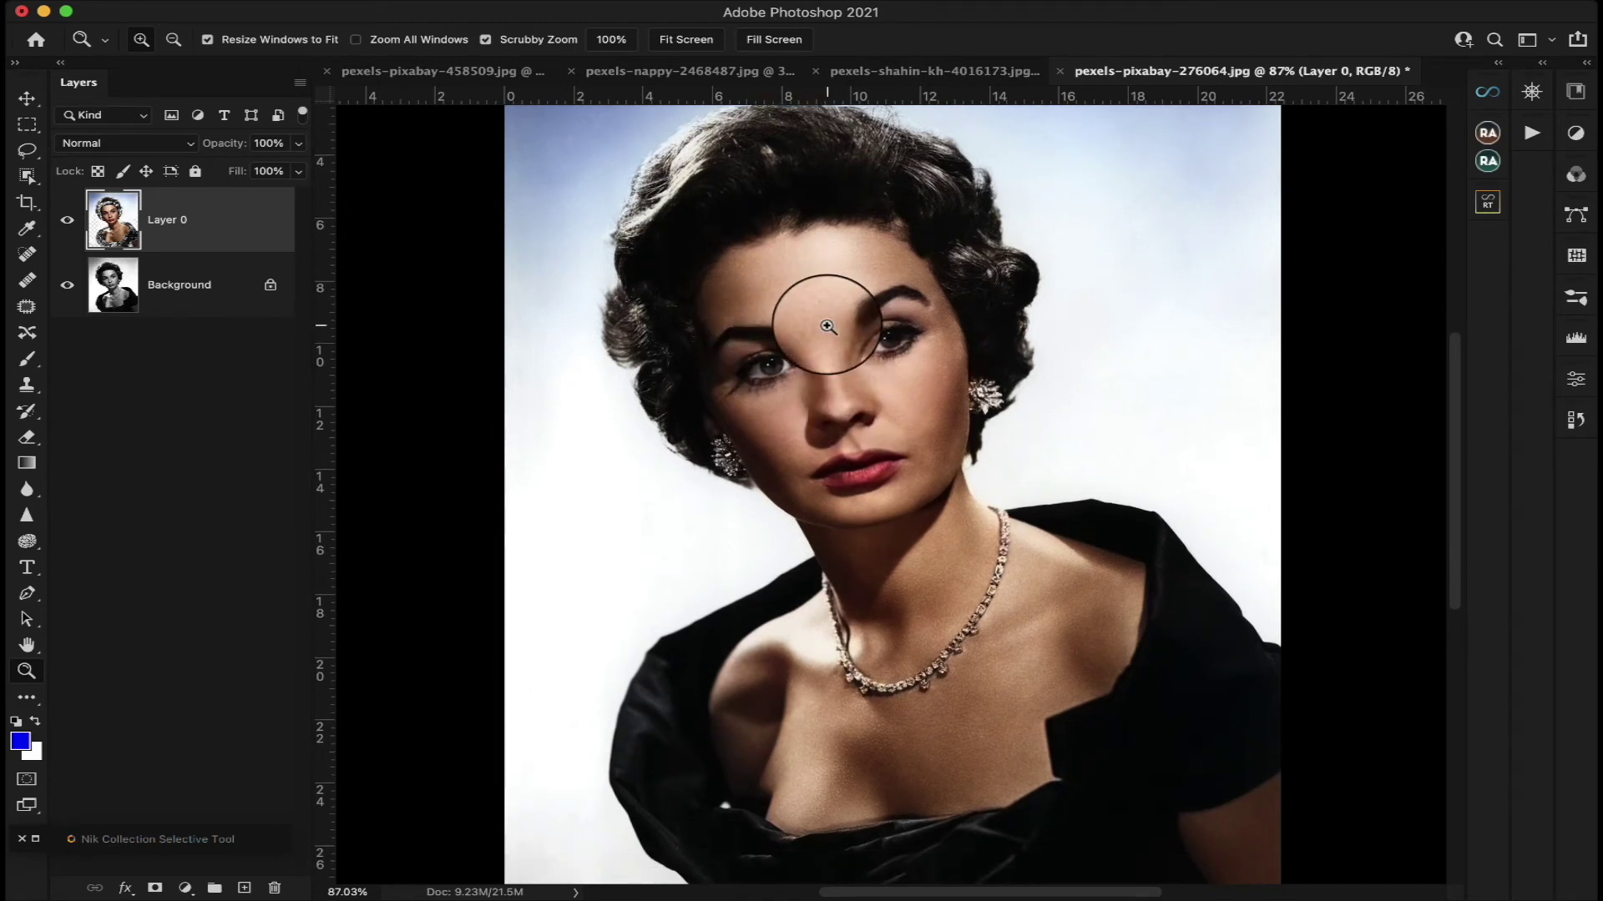
scroll(827, 326, down, 2)
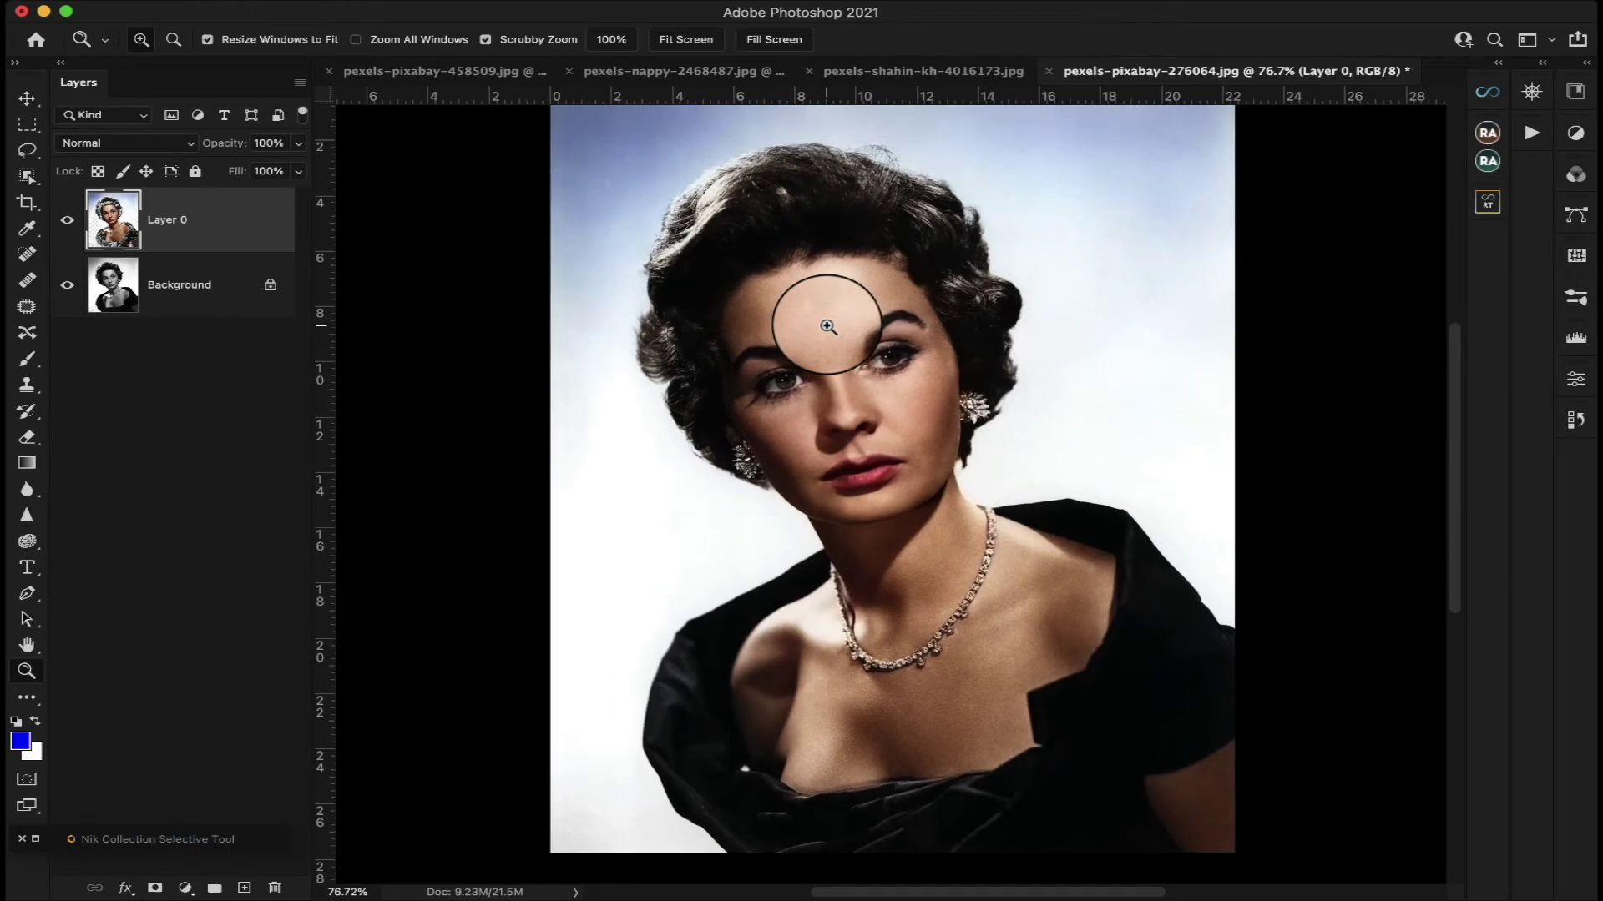
scroll(827, 326, up, 1)
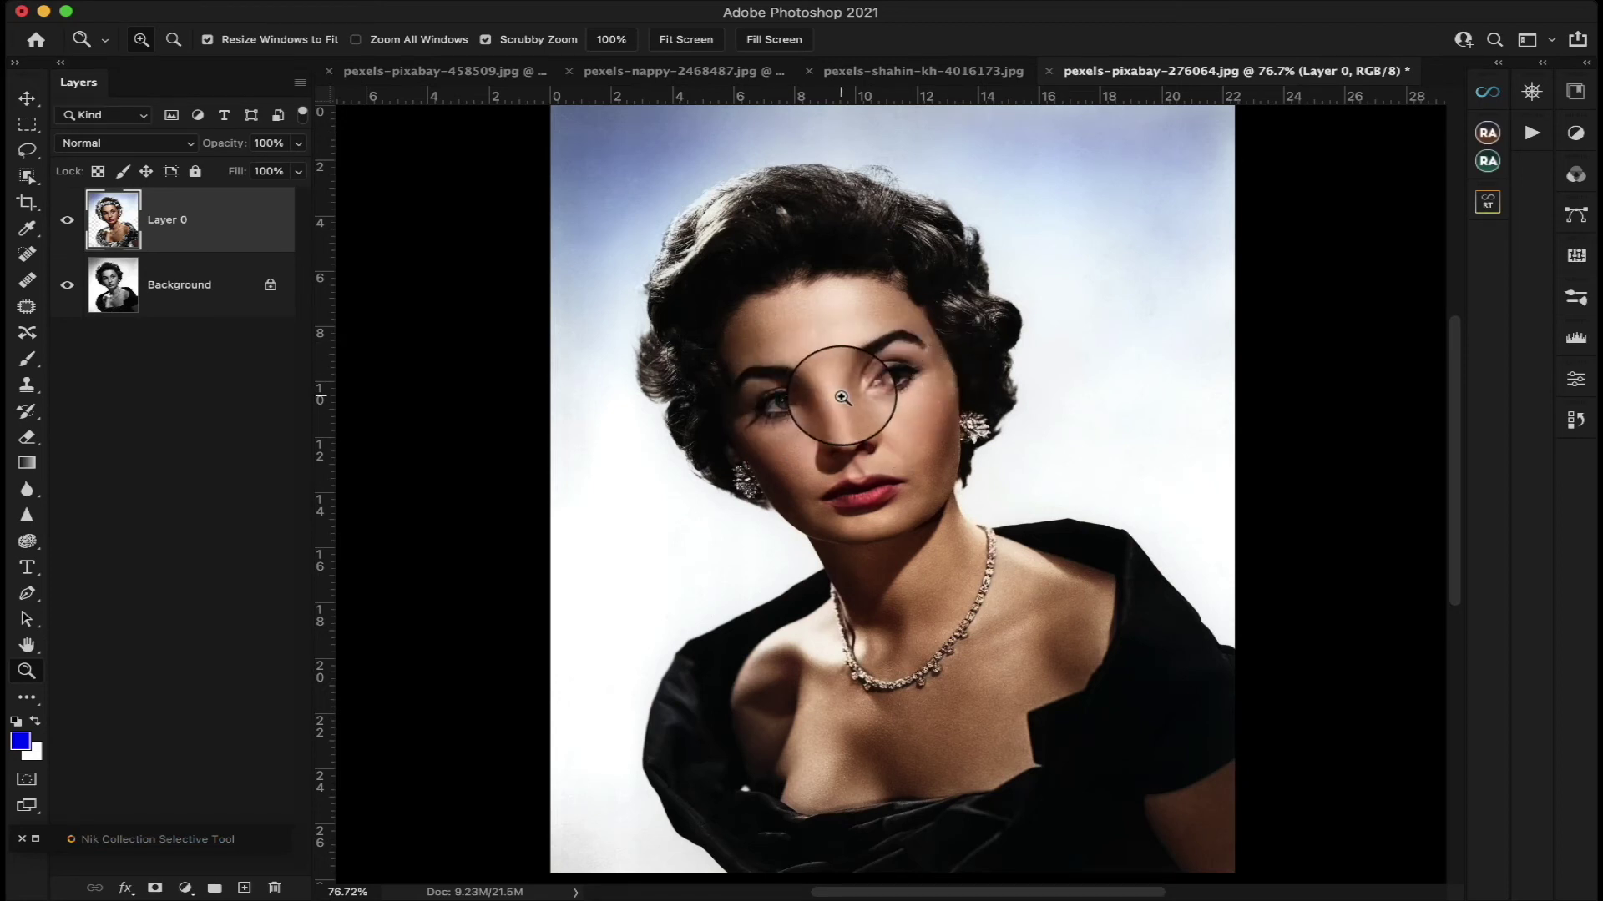
scroll(842, 398, down, 3)
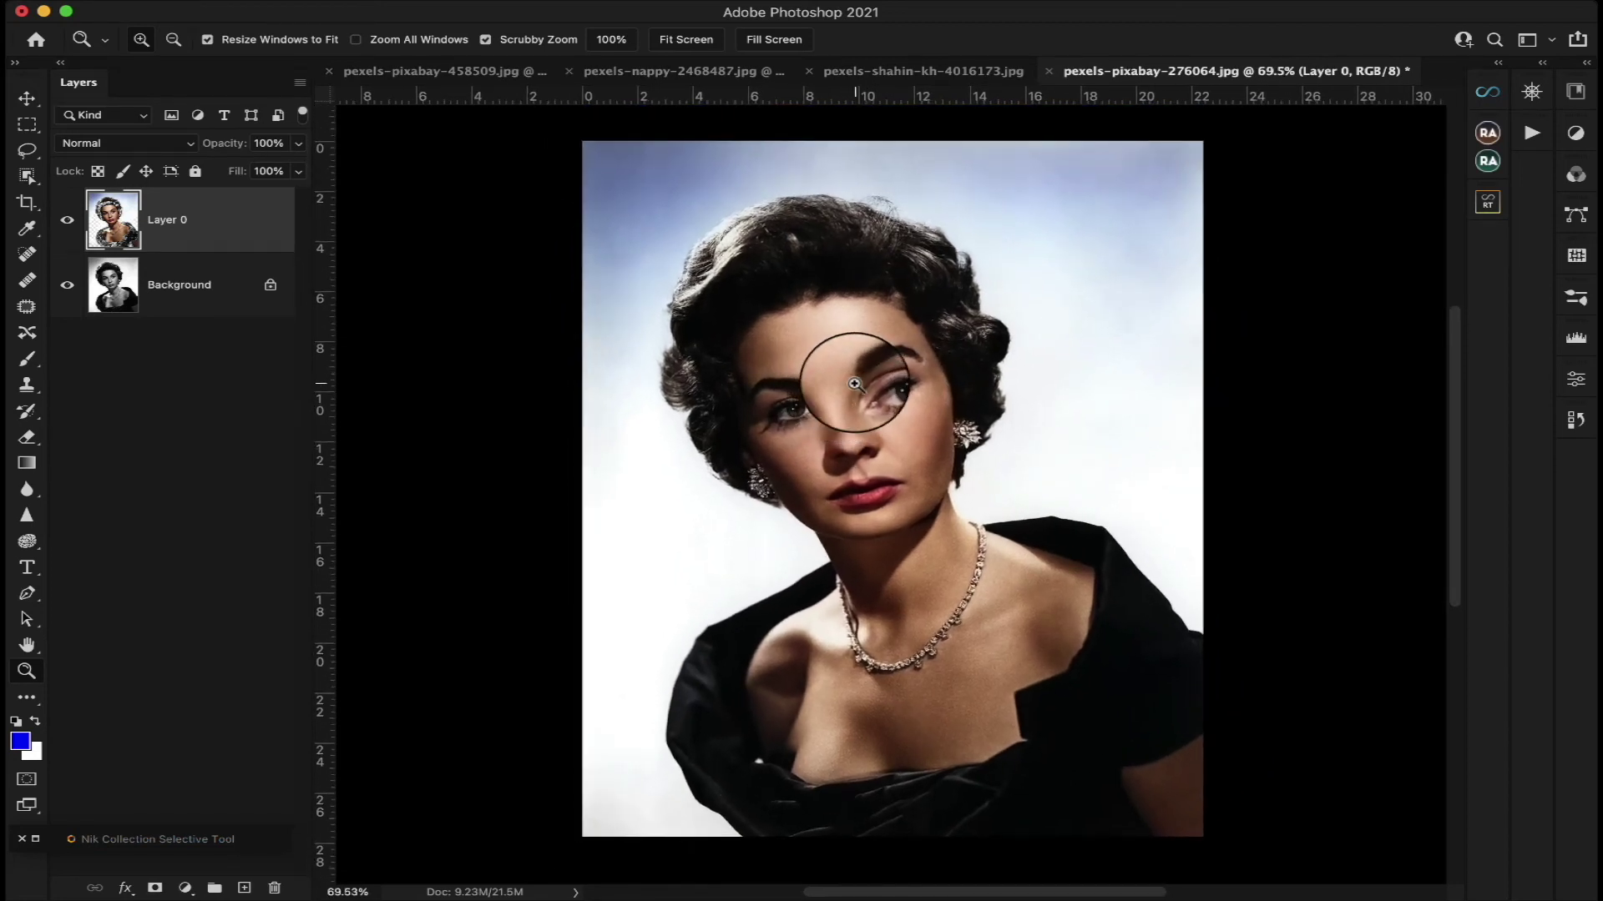
scroll(855, 384, left, 2)
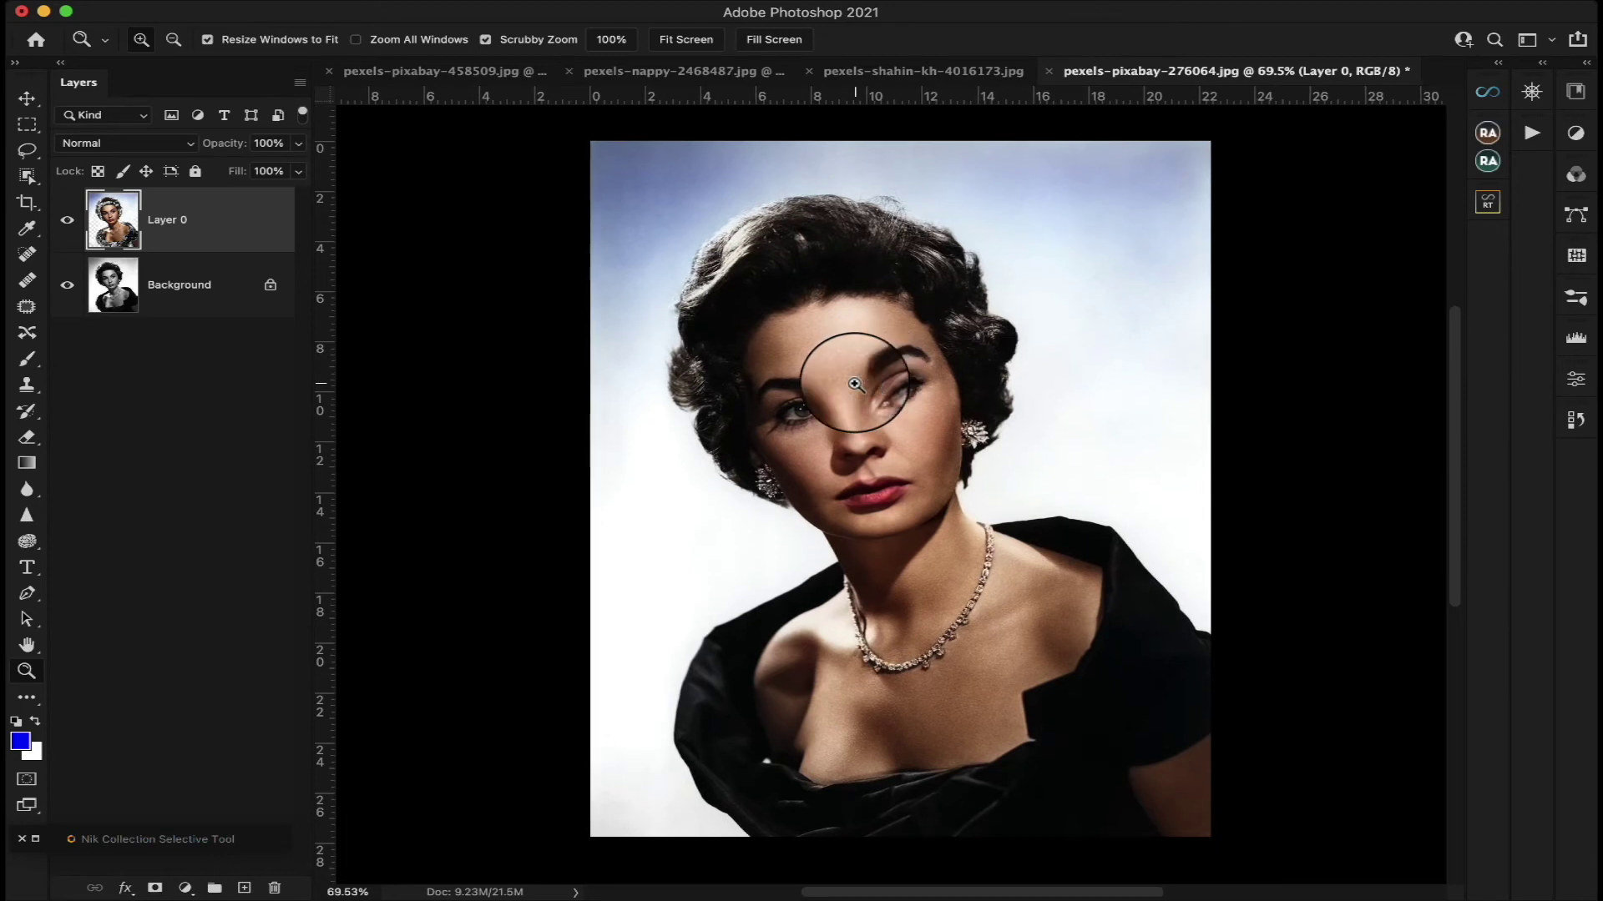
scroll(855, 384, up, 3)
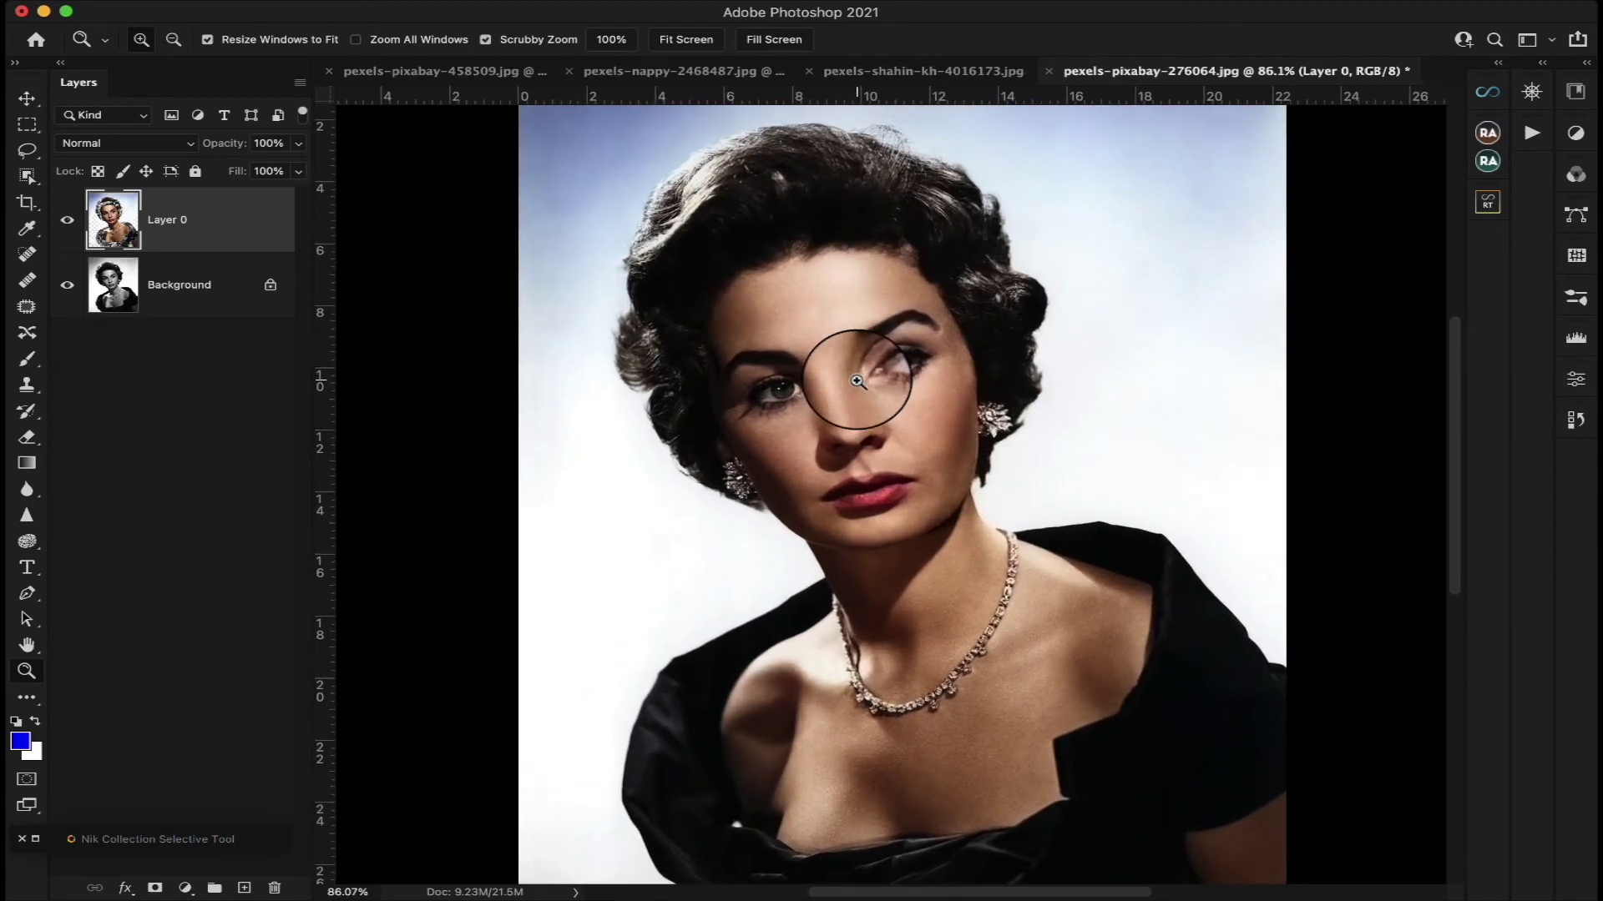
scroll(858, 379, right, 2)
scroll(858, 380, up, 1)
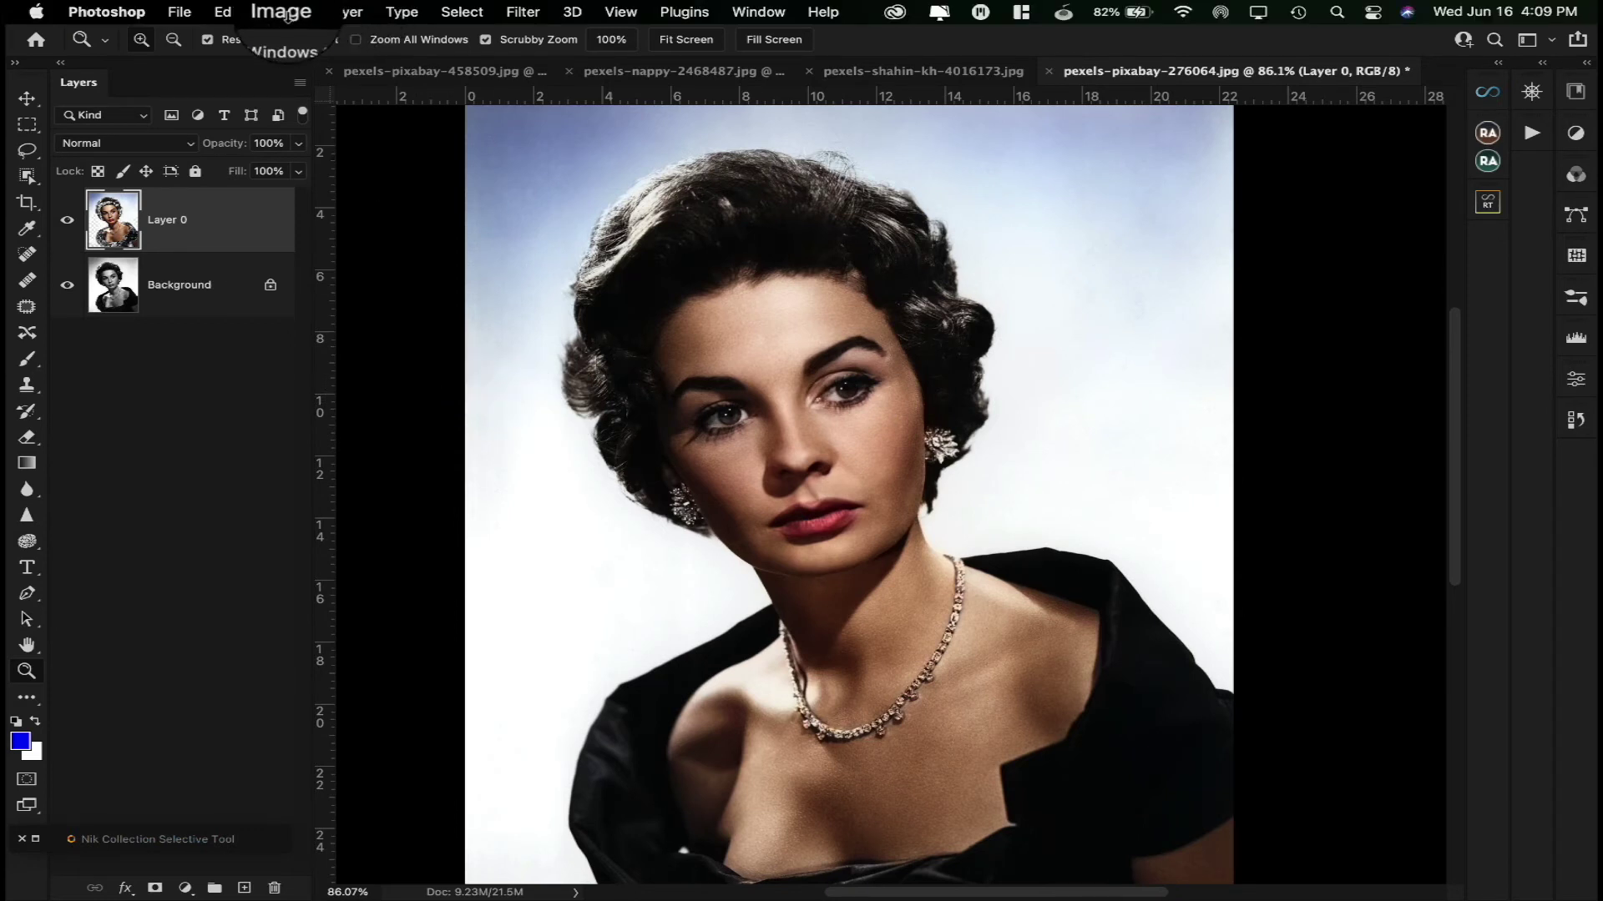
Open the Image menu and dismiss it without choosing a command
click(282, 12)
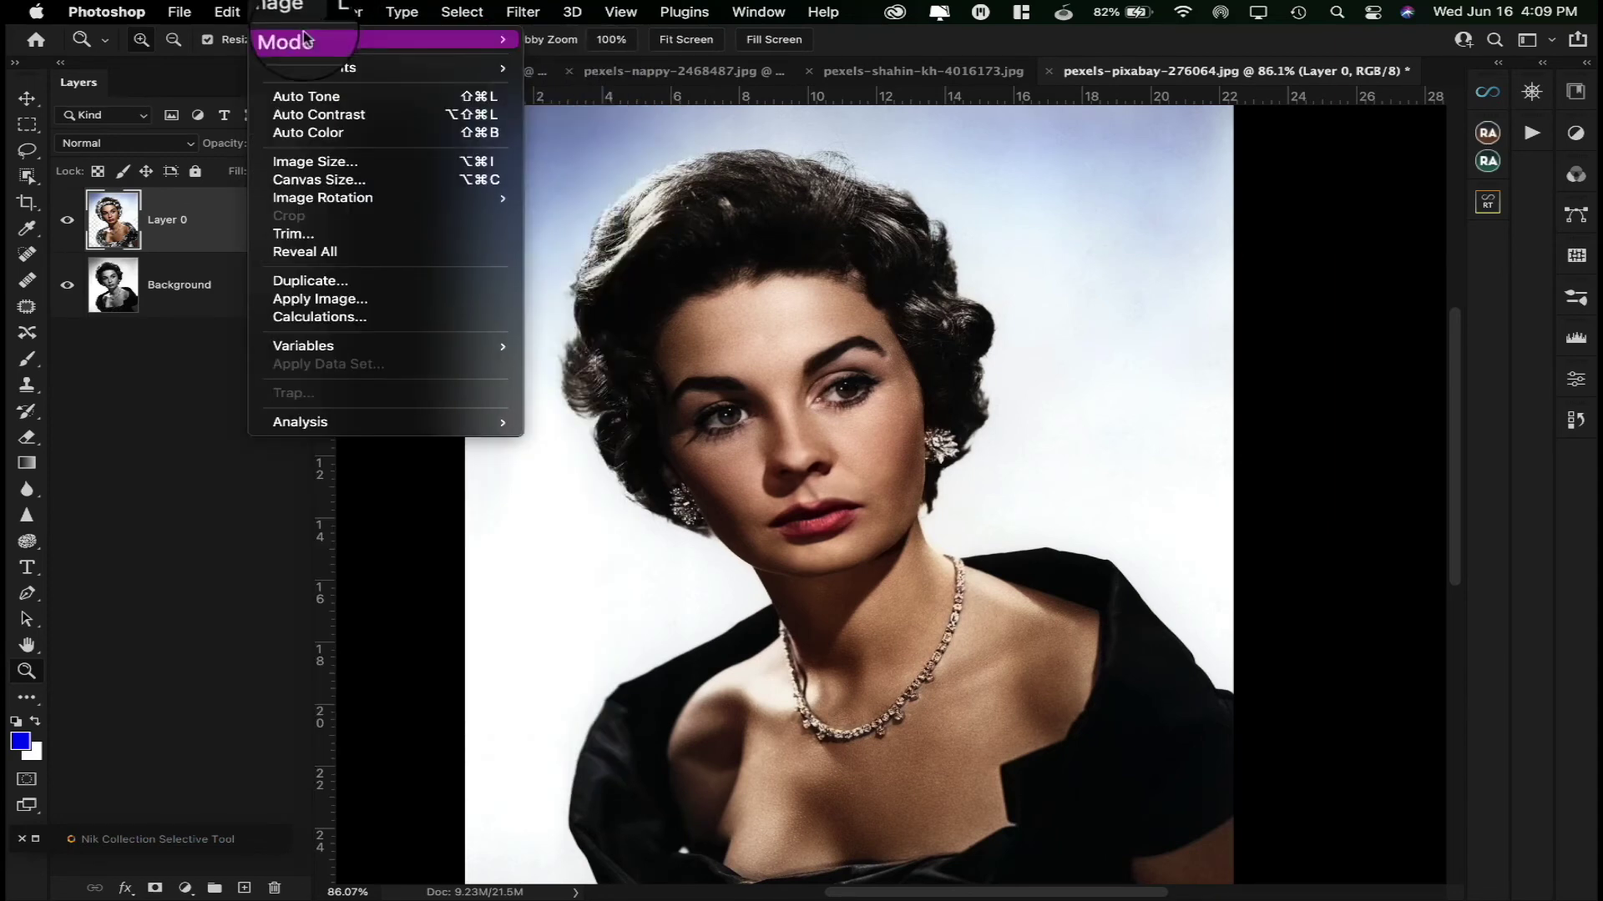
mouse_move(307, 40)
click(1307, 329)
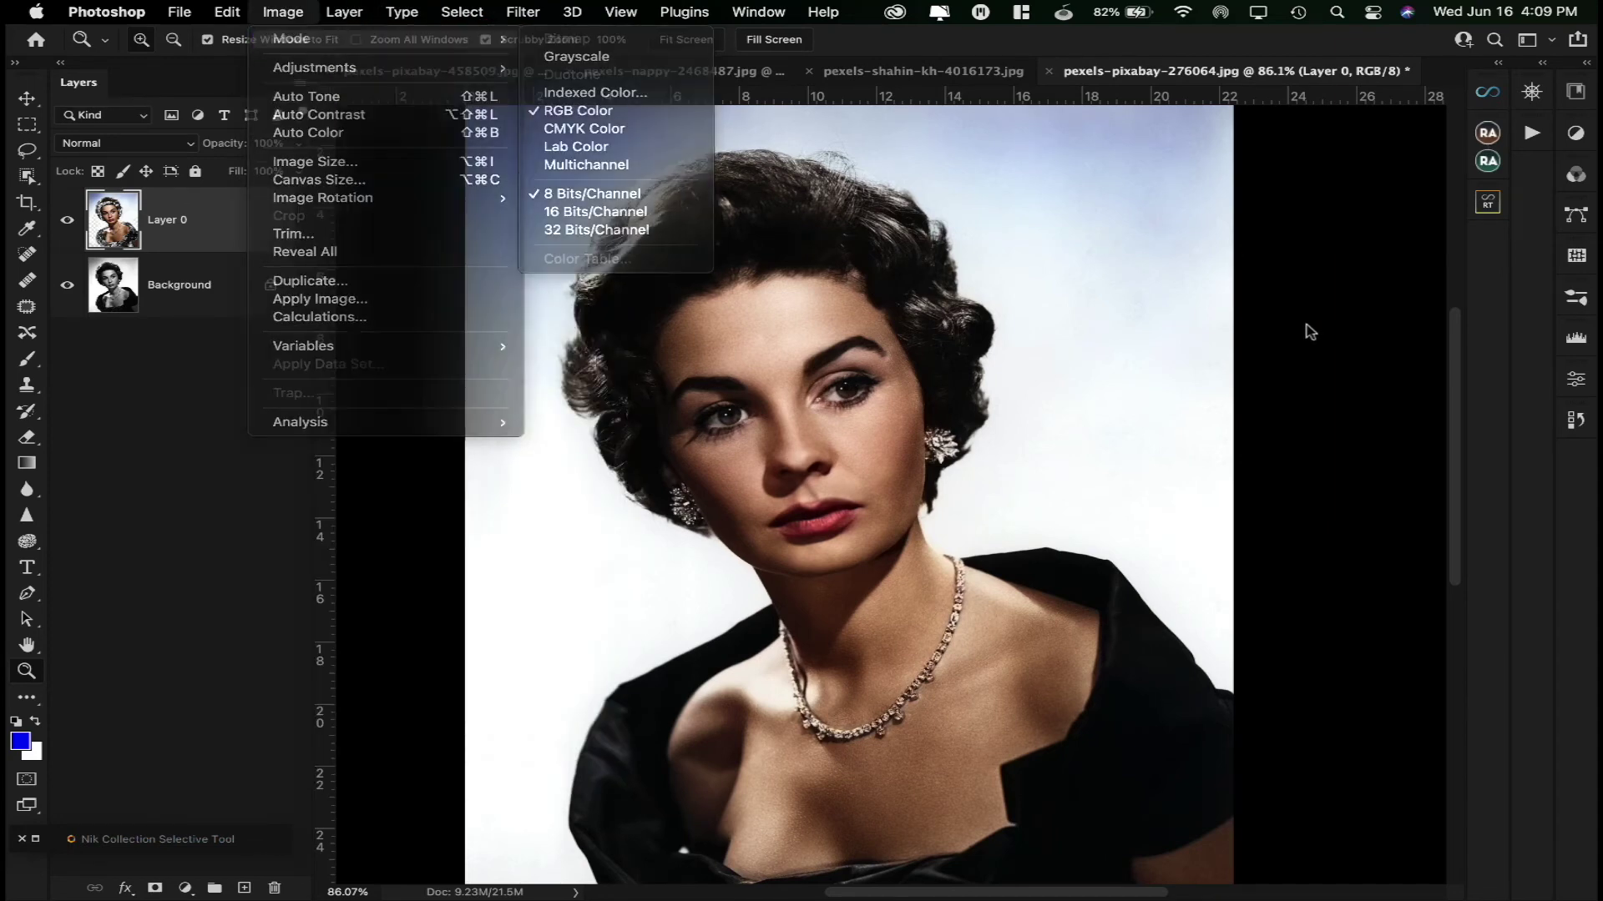
Browse the dark-haired woman, white-shirt man, and ribbon-wrapped portrait tabs
click(985, 71)
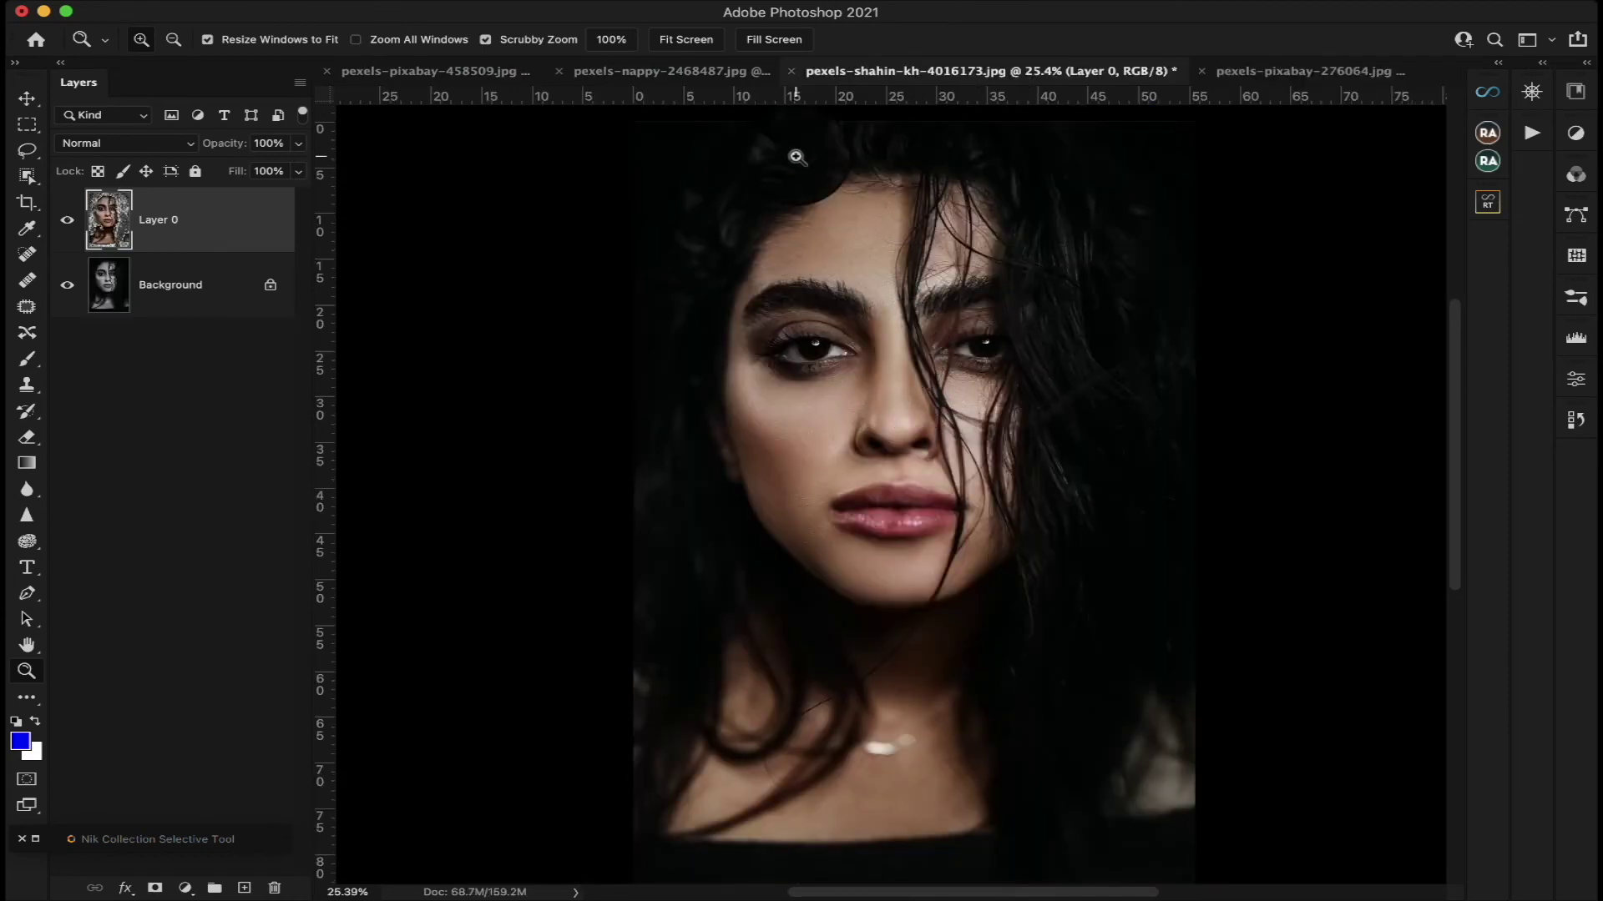
click(709, 73)
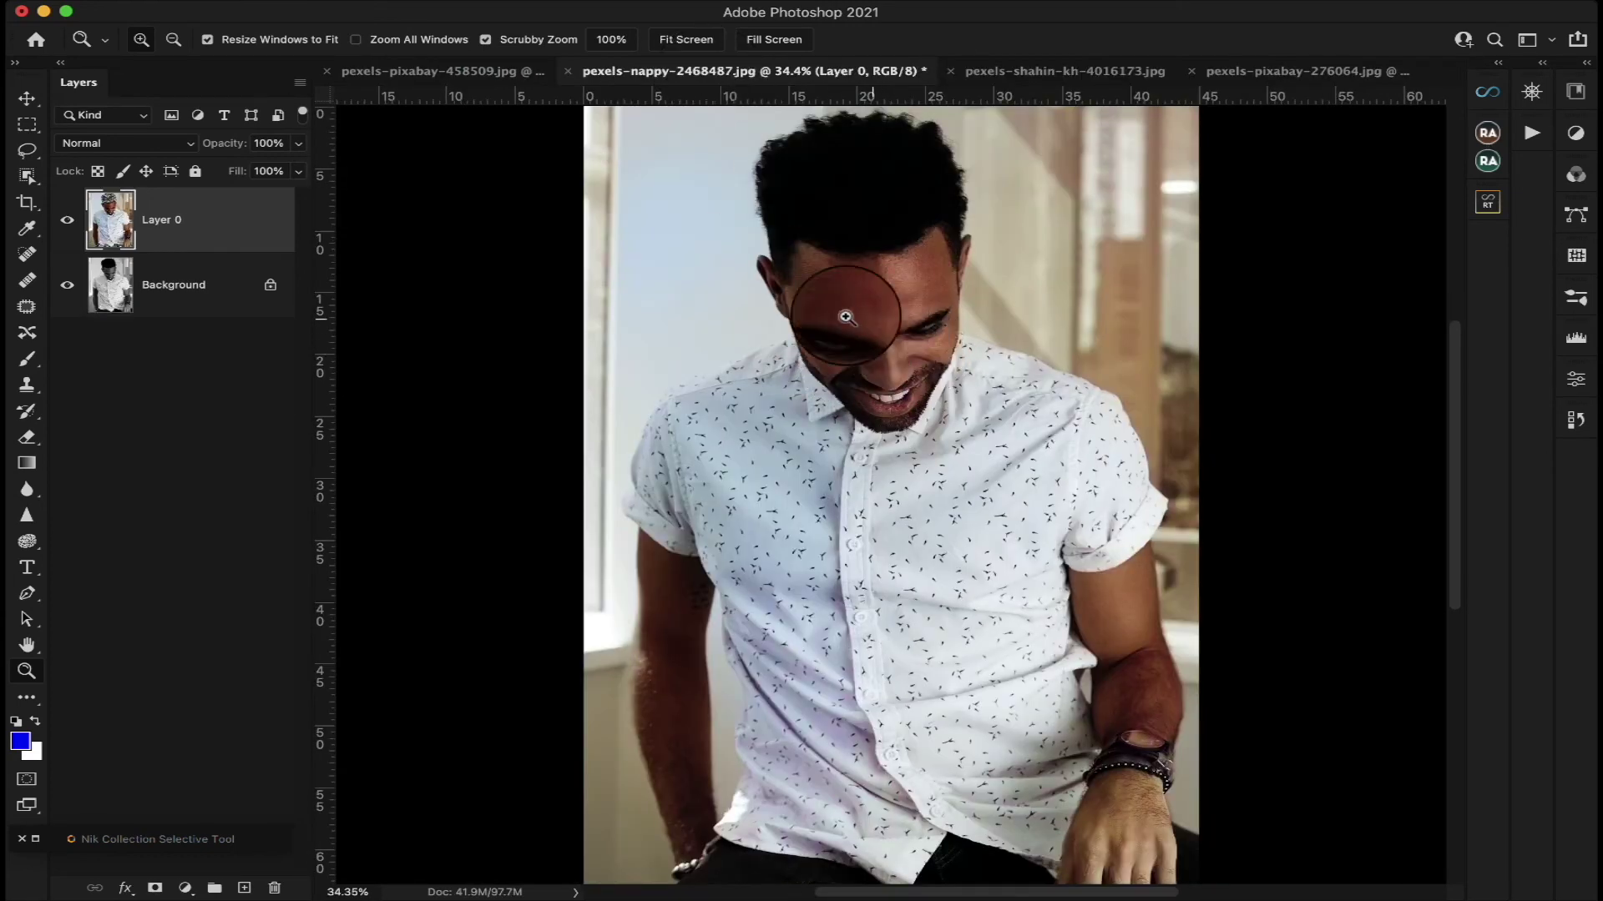
click(444, 72)
scroll(868, 338, down, 5)
scroll(870, 340, up, 5)
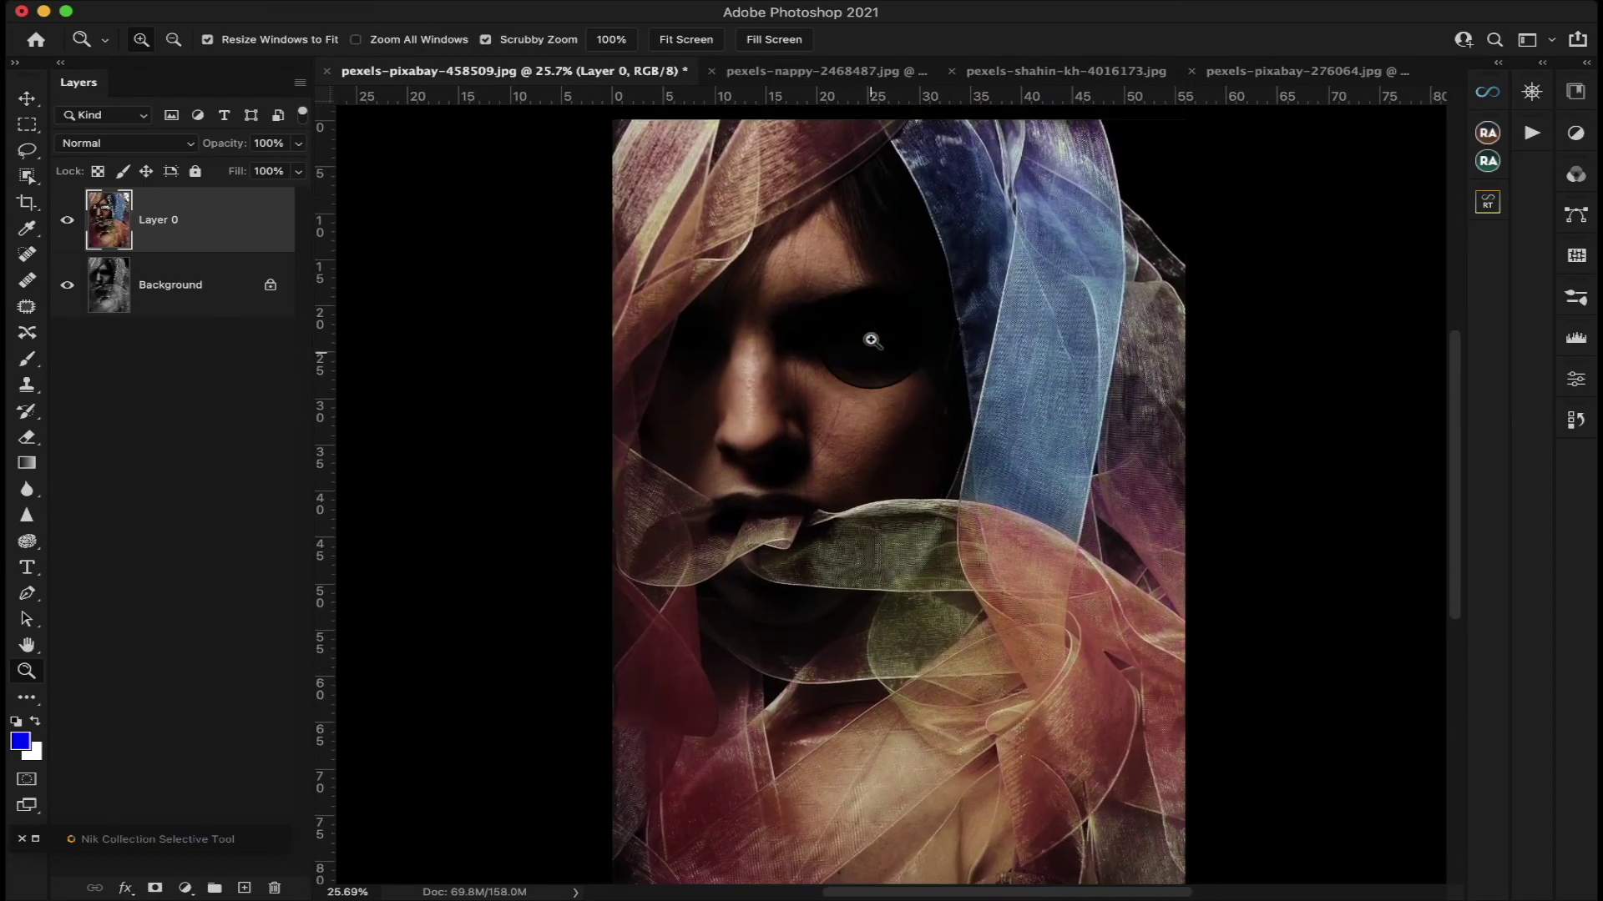
scroll(871, 340, up, 1)
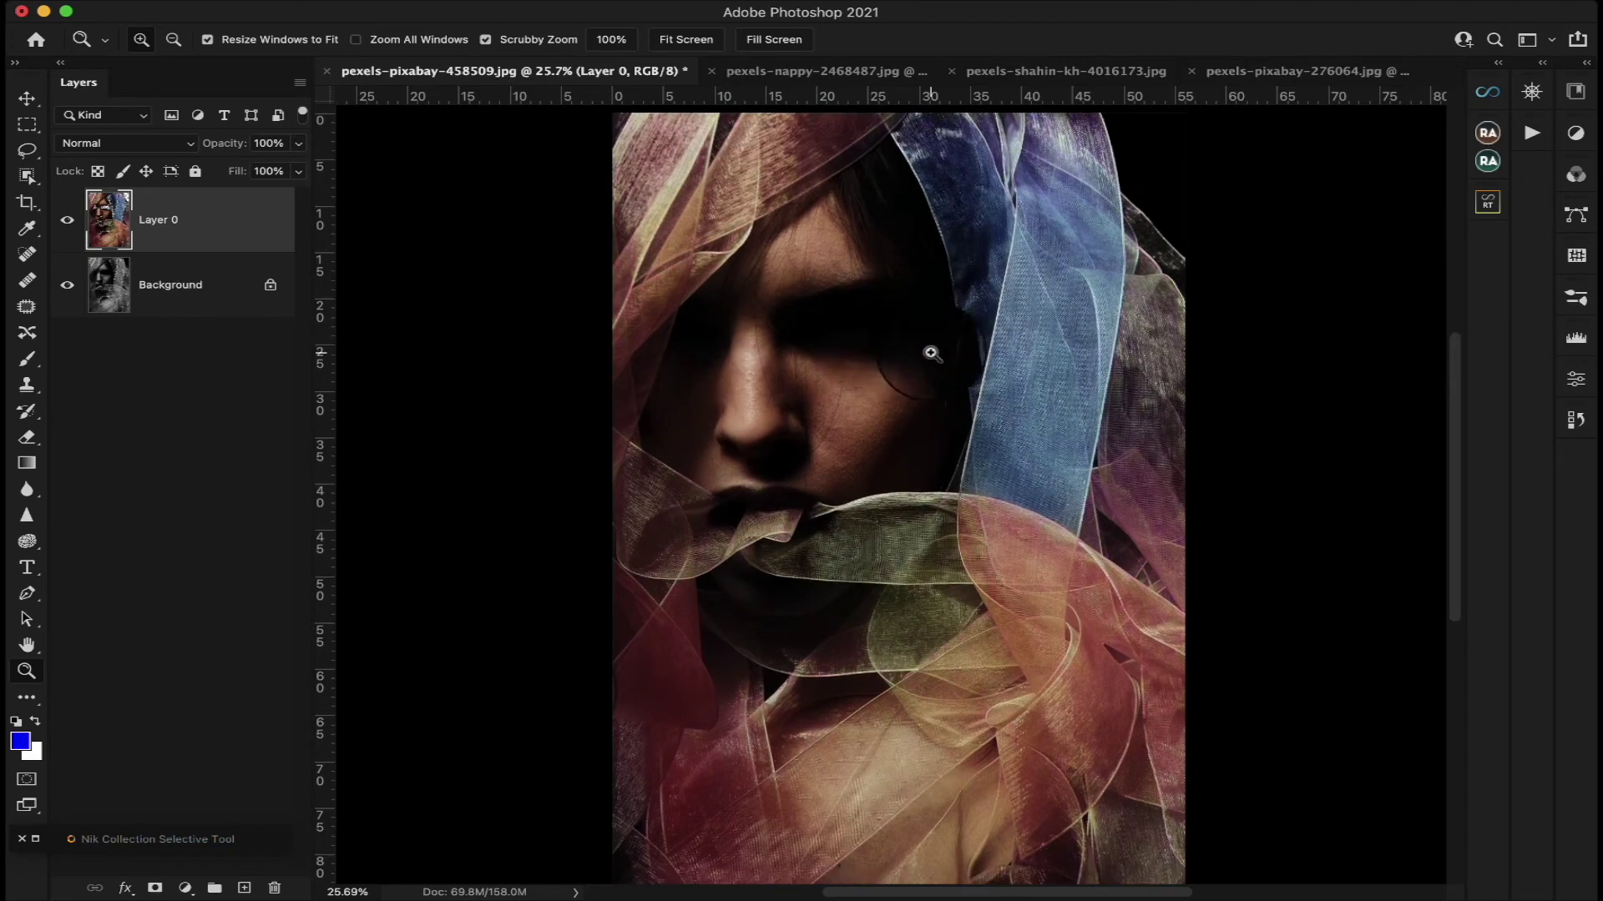
Finish on the pexels-shahin-kh-4016173.jpg tab and zoom in on the colorized woman
click(869, 71)
click(1020, 73)
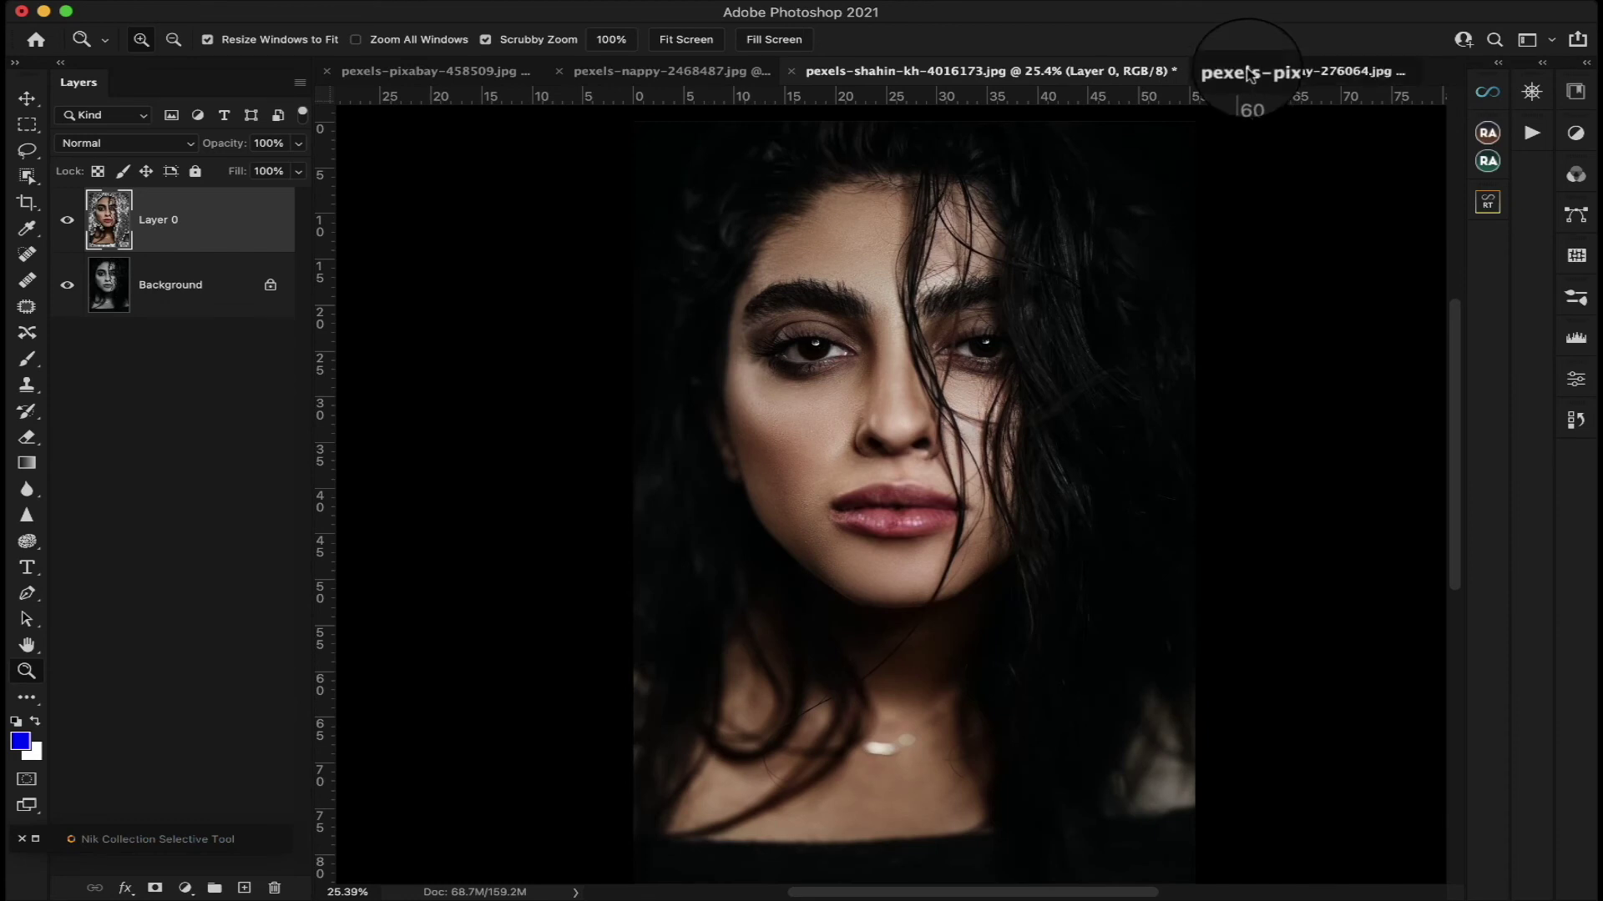
click(1208, 75)
click(1002, 74)
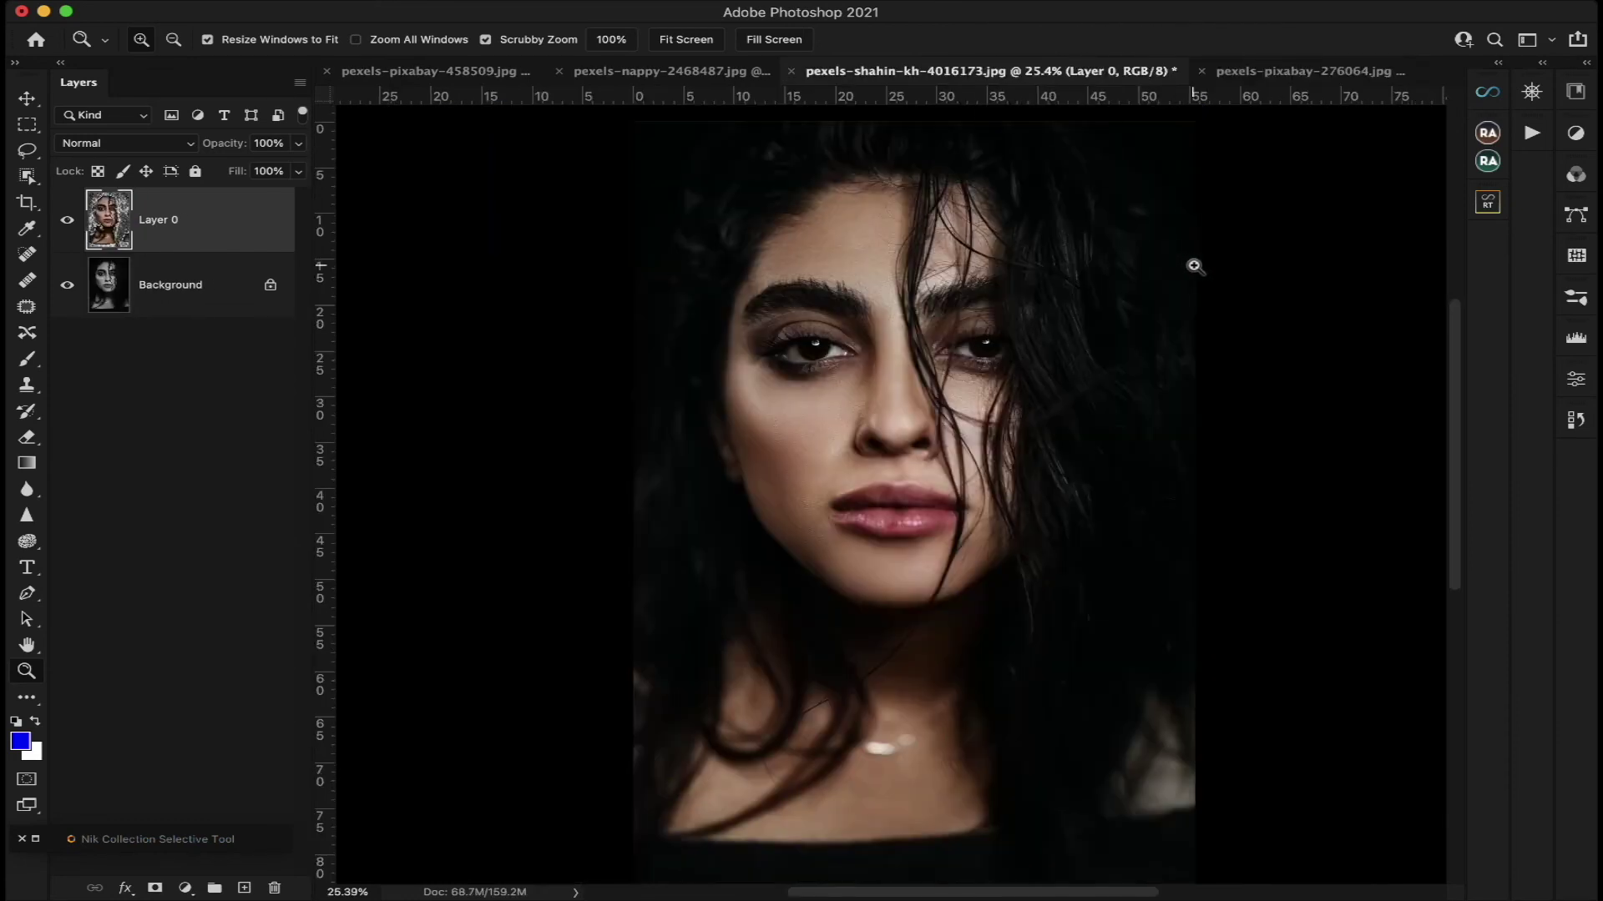
scroll(1050, 307, up, 1)
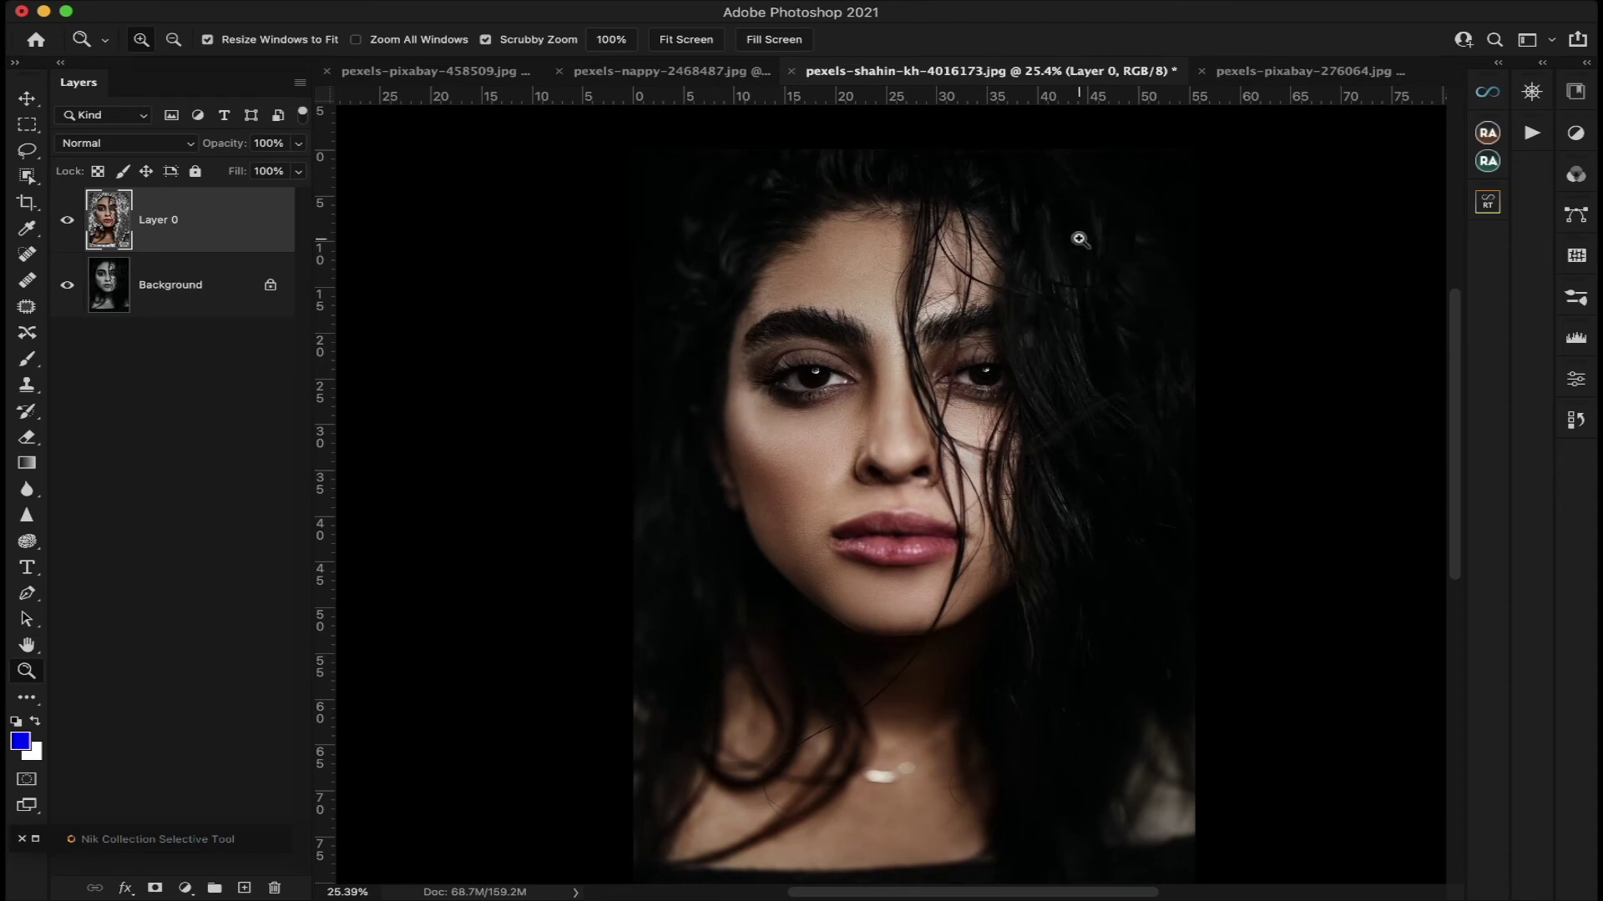
key(super+plus)
key(super+minus)
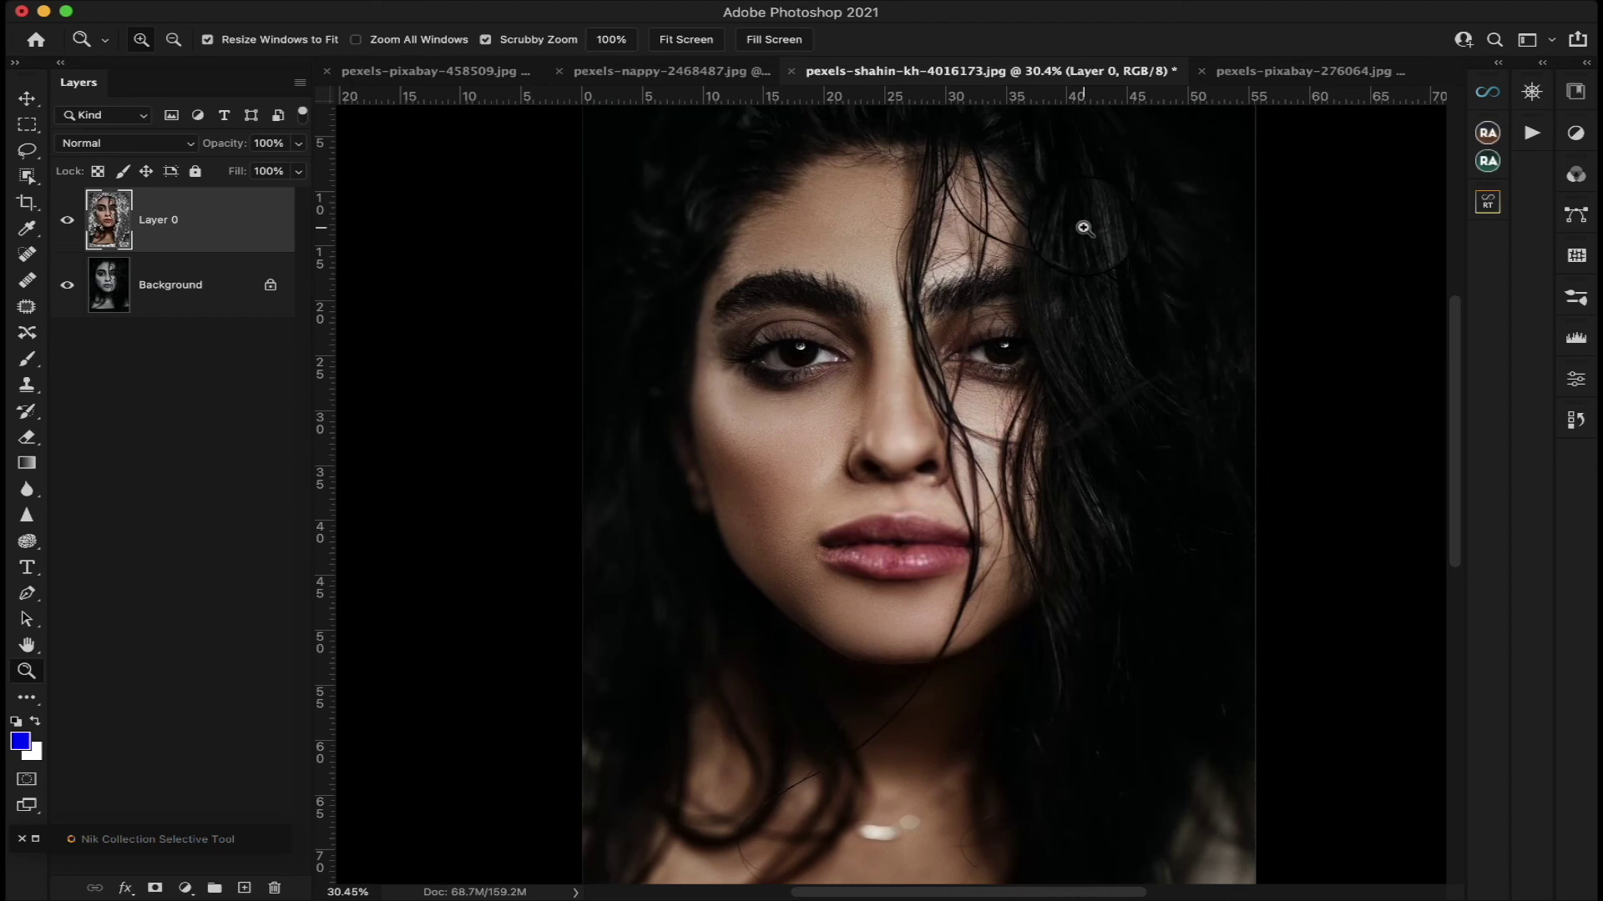
scroll(1083, 228, right, 5)
scroll(1084, 228, left, 3)
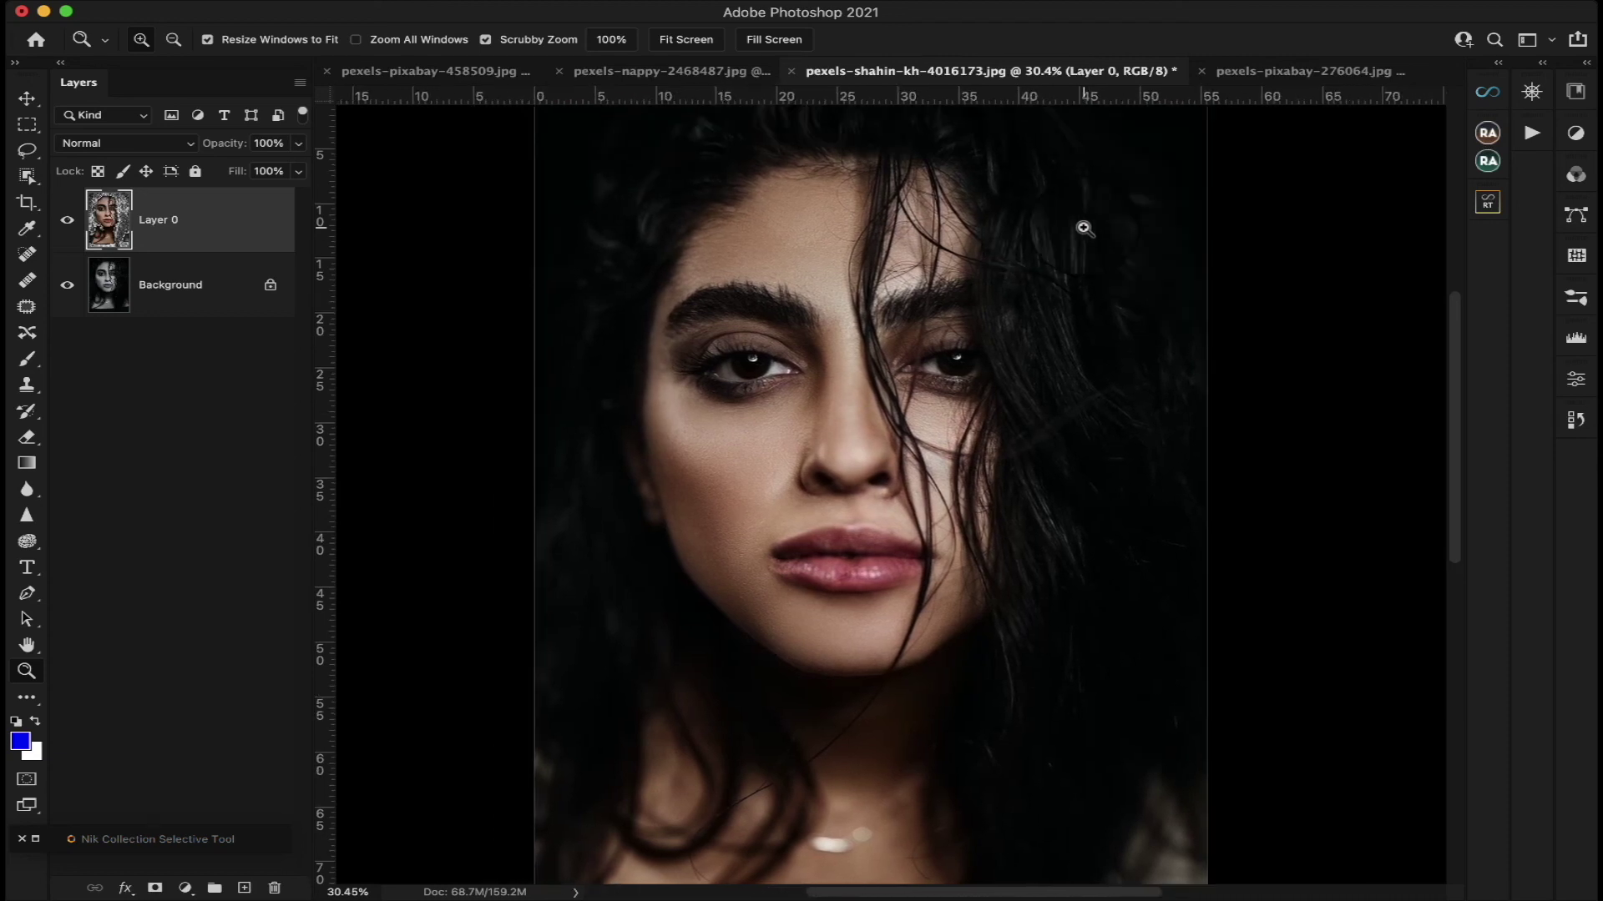
scroll(1083, 228, up, 2)
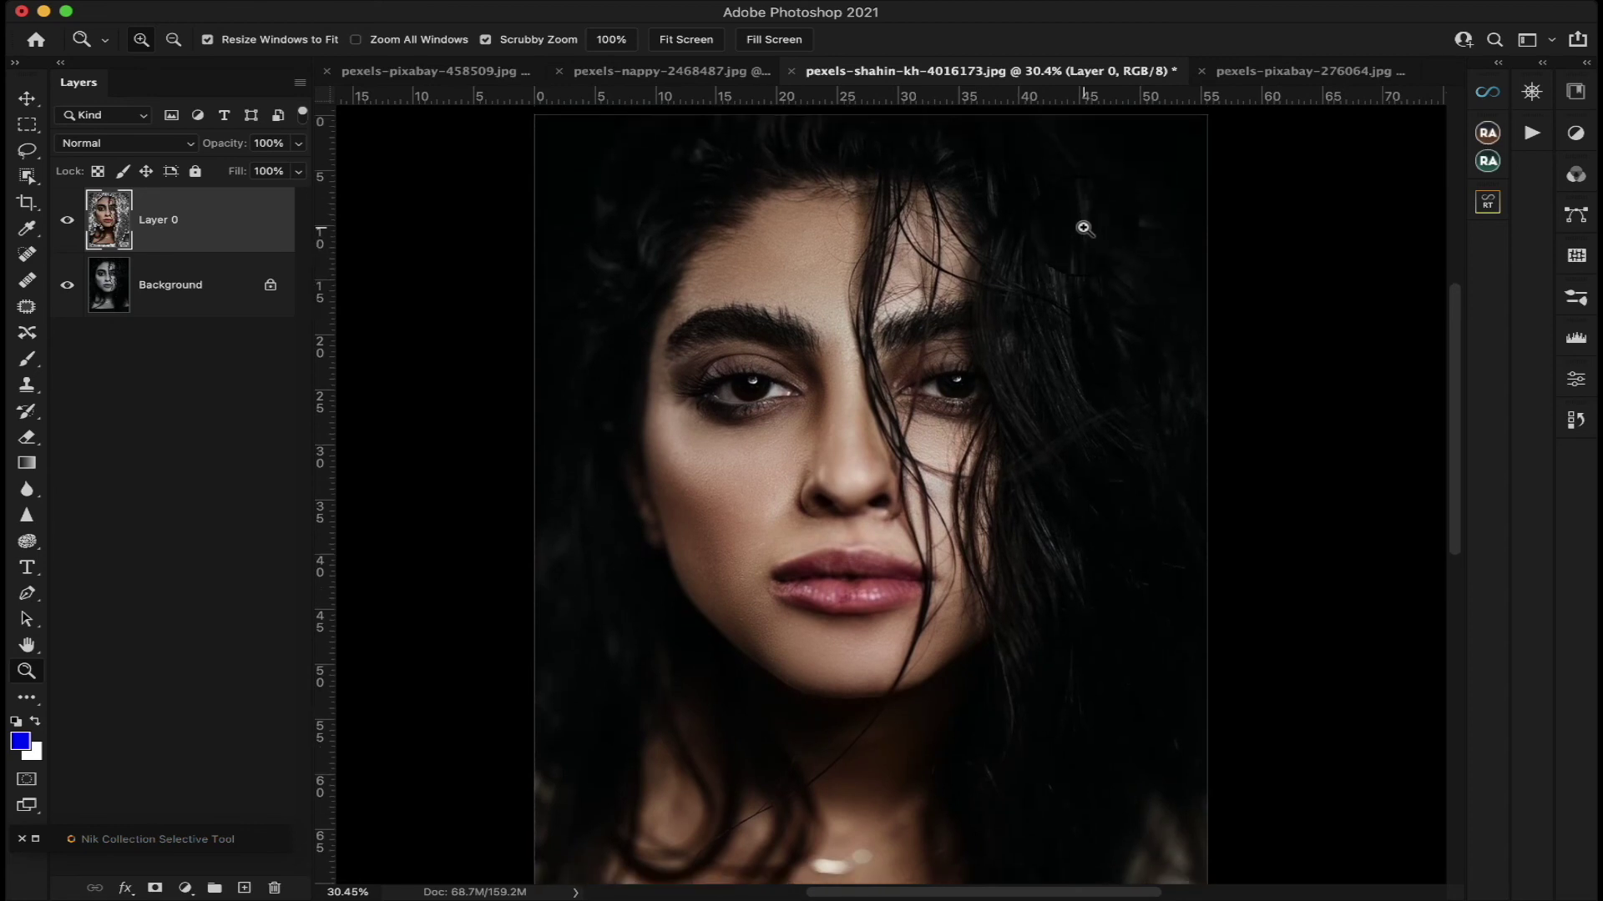